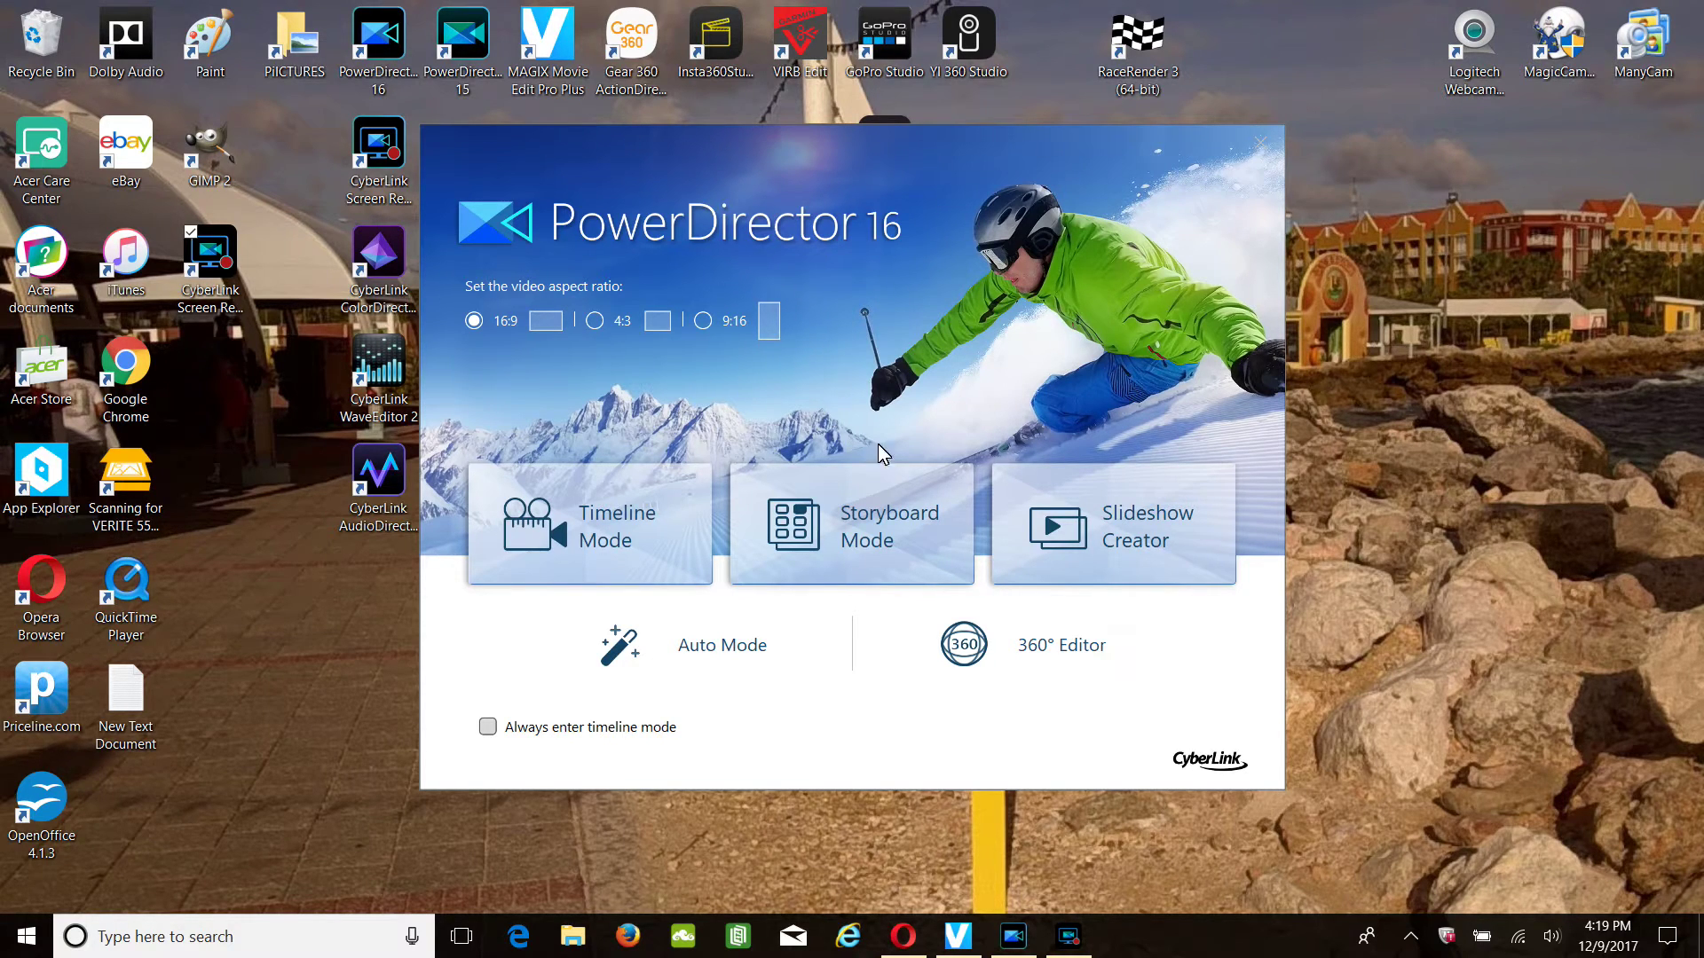
Launch the 360° Editor from the PowerDirector 16 launcher to begin a new 360° project
left_click(1082, 651)
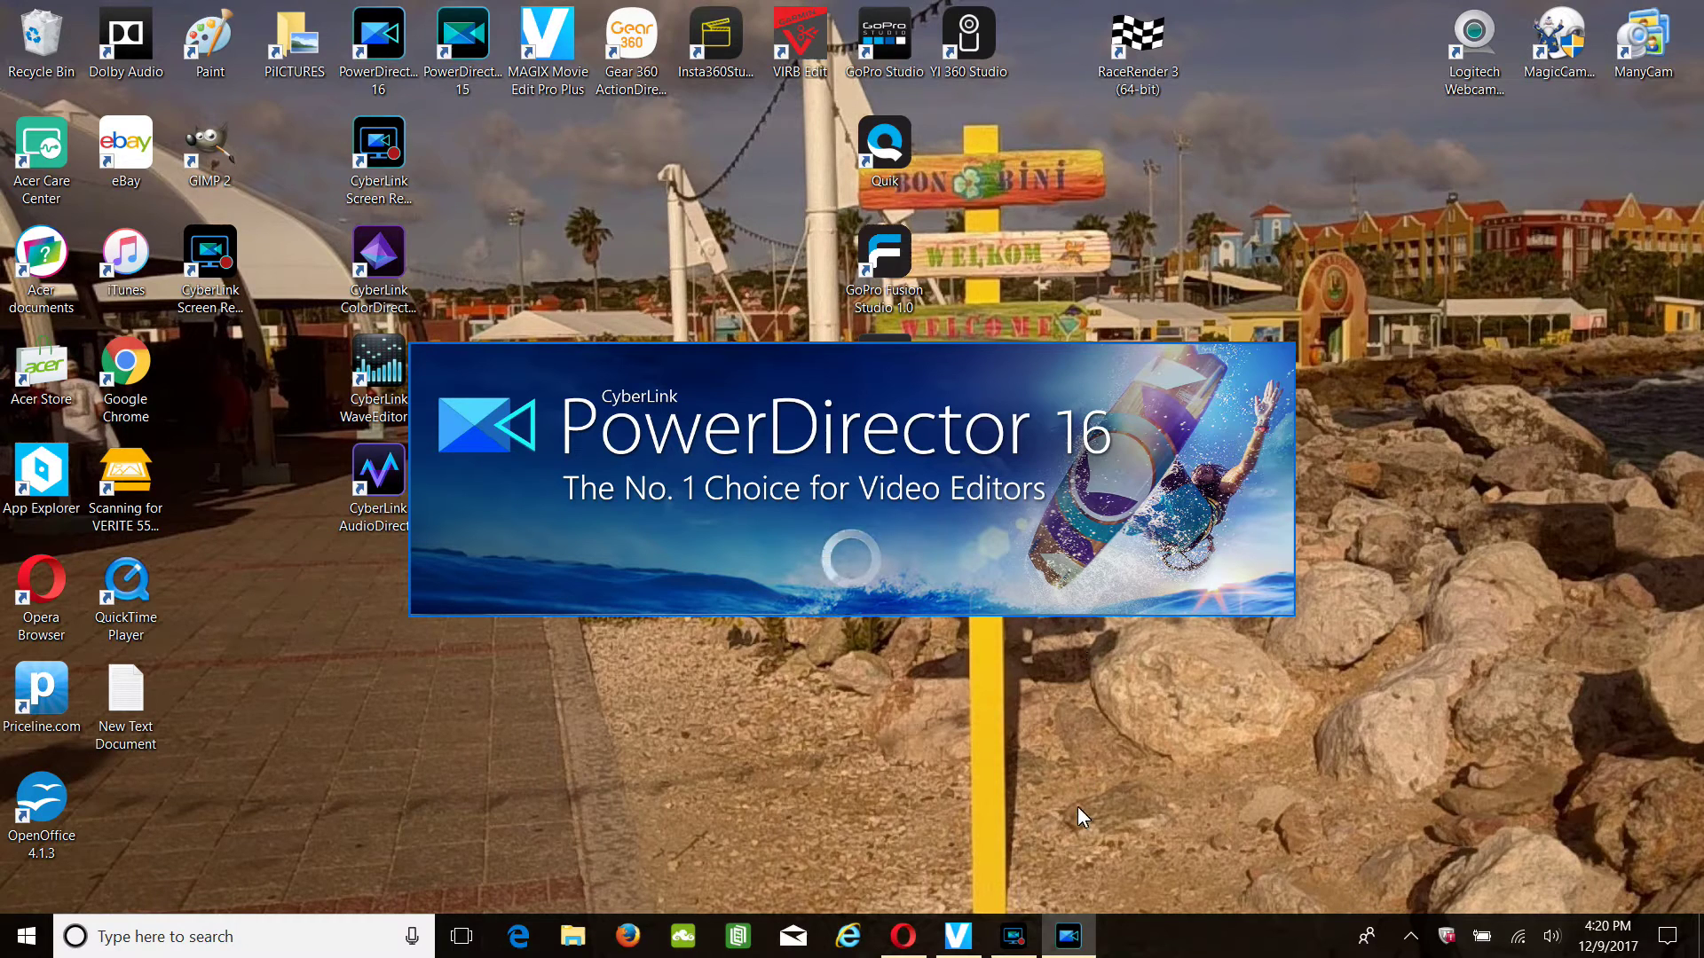
mouse_move(972, 946)
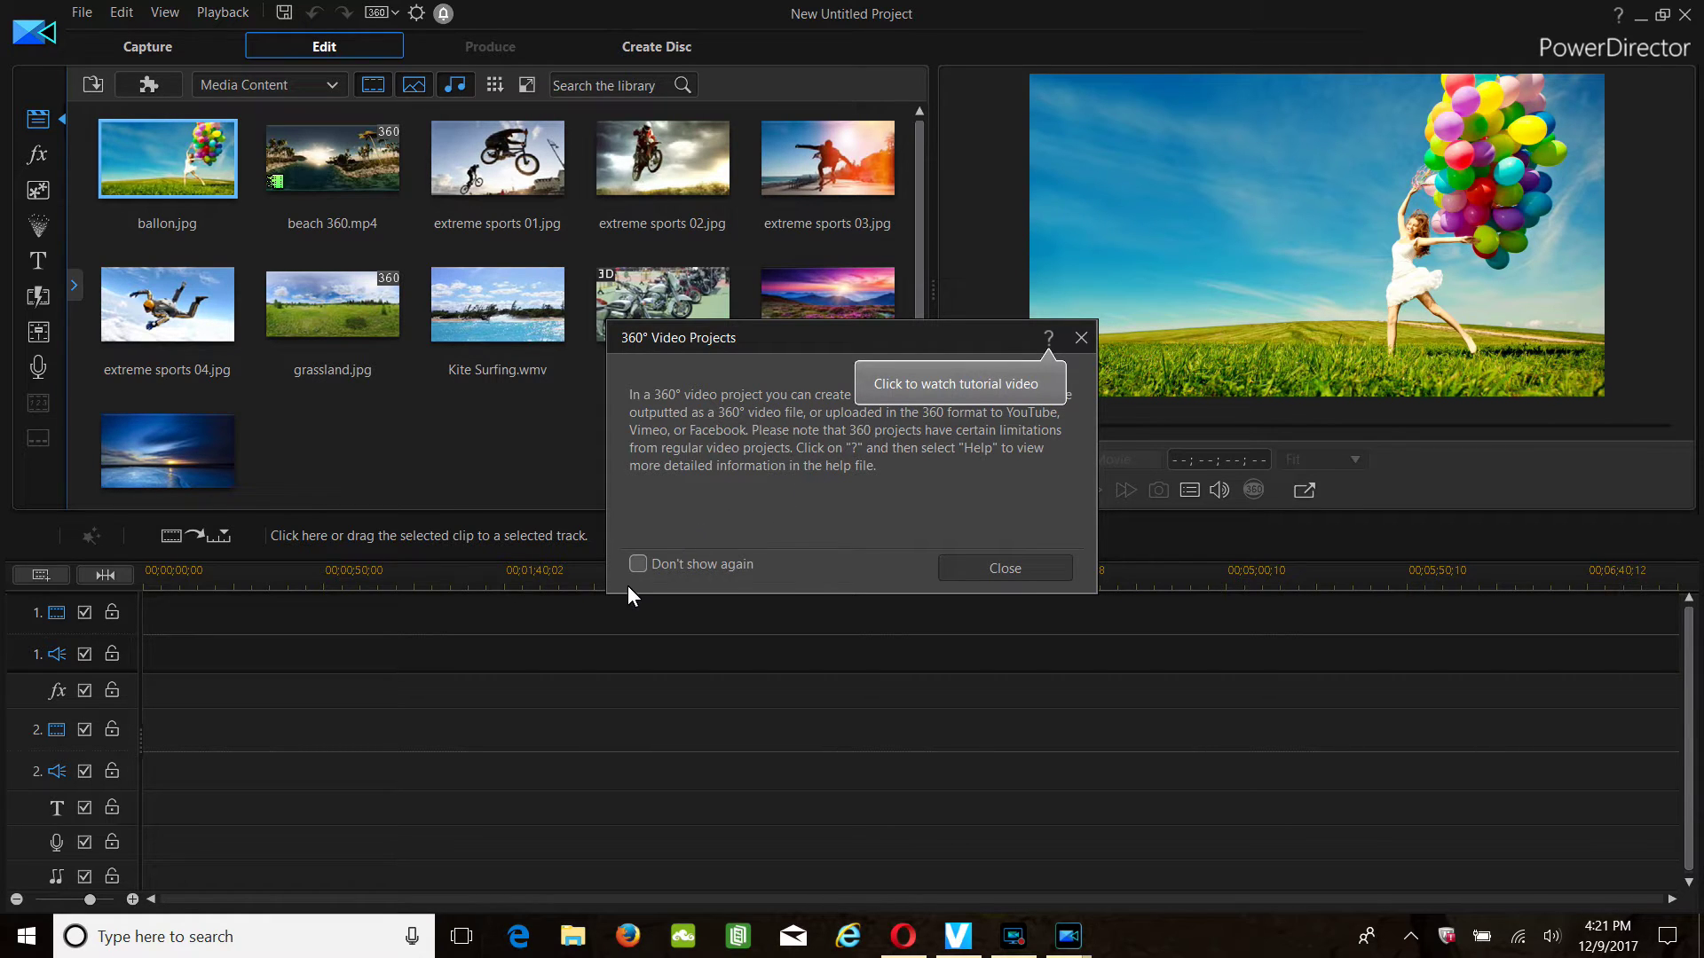
Close the 360° Video Projects notice
left_click(978, 567)
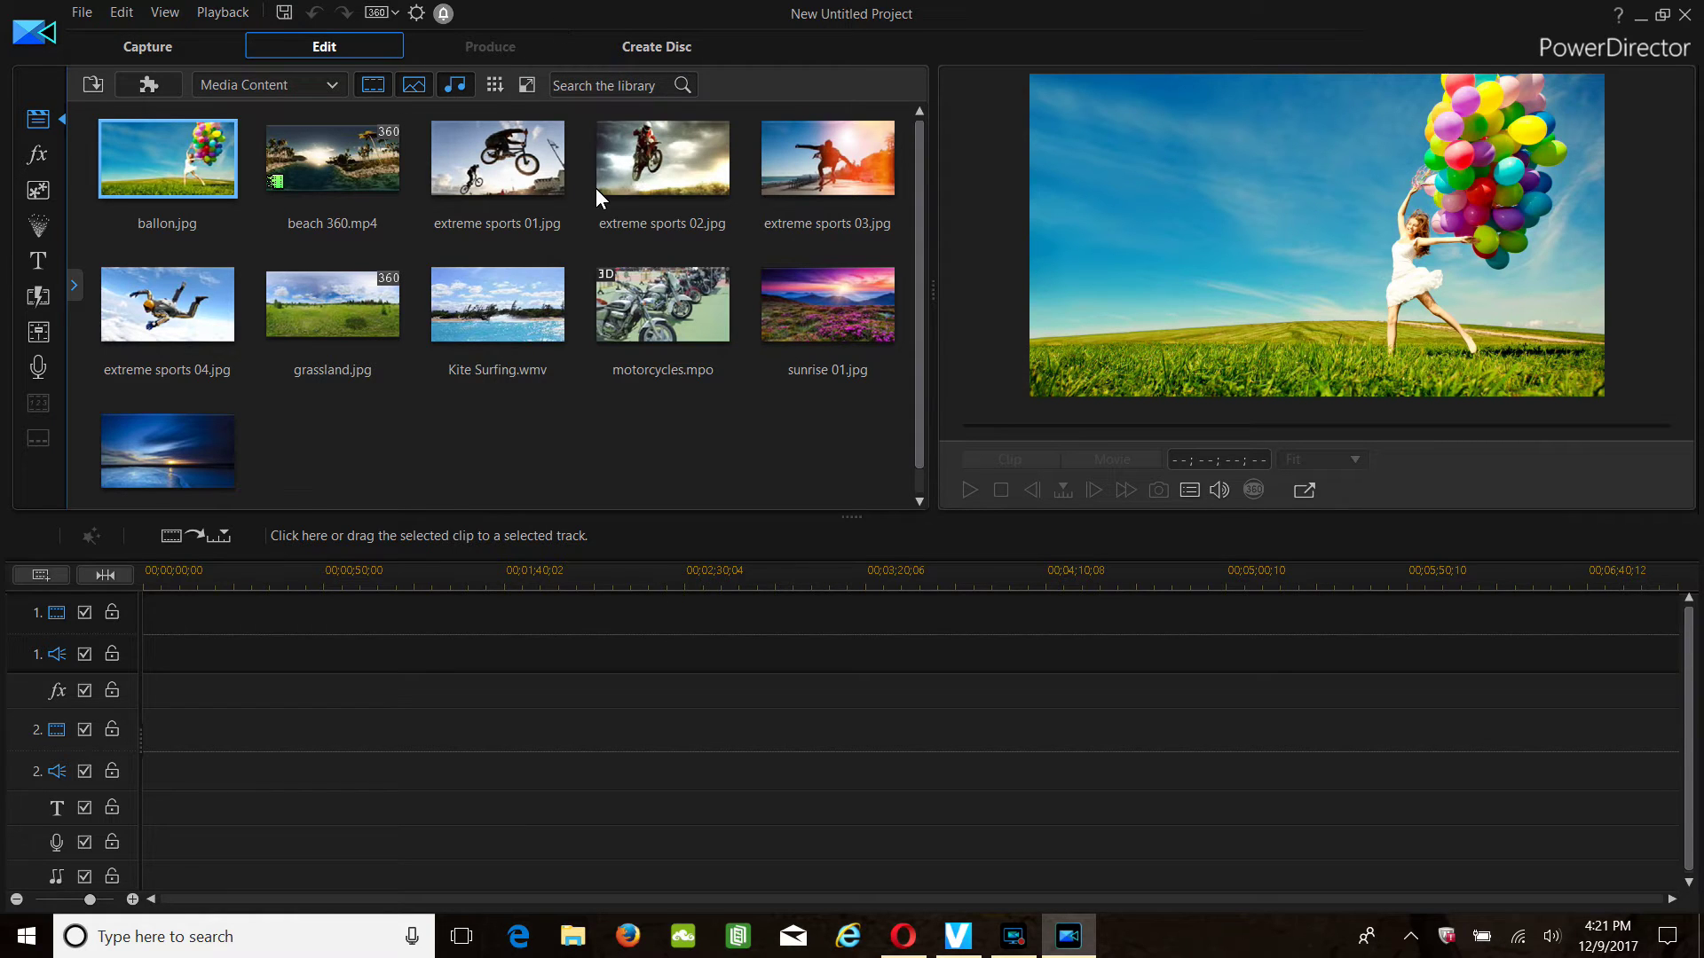
Empty the media library of all sample clips and photos, then choose Import Media Files
left_click(503, 92)
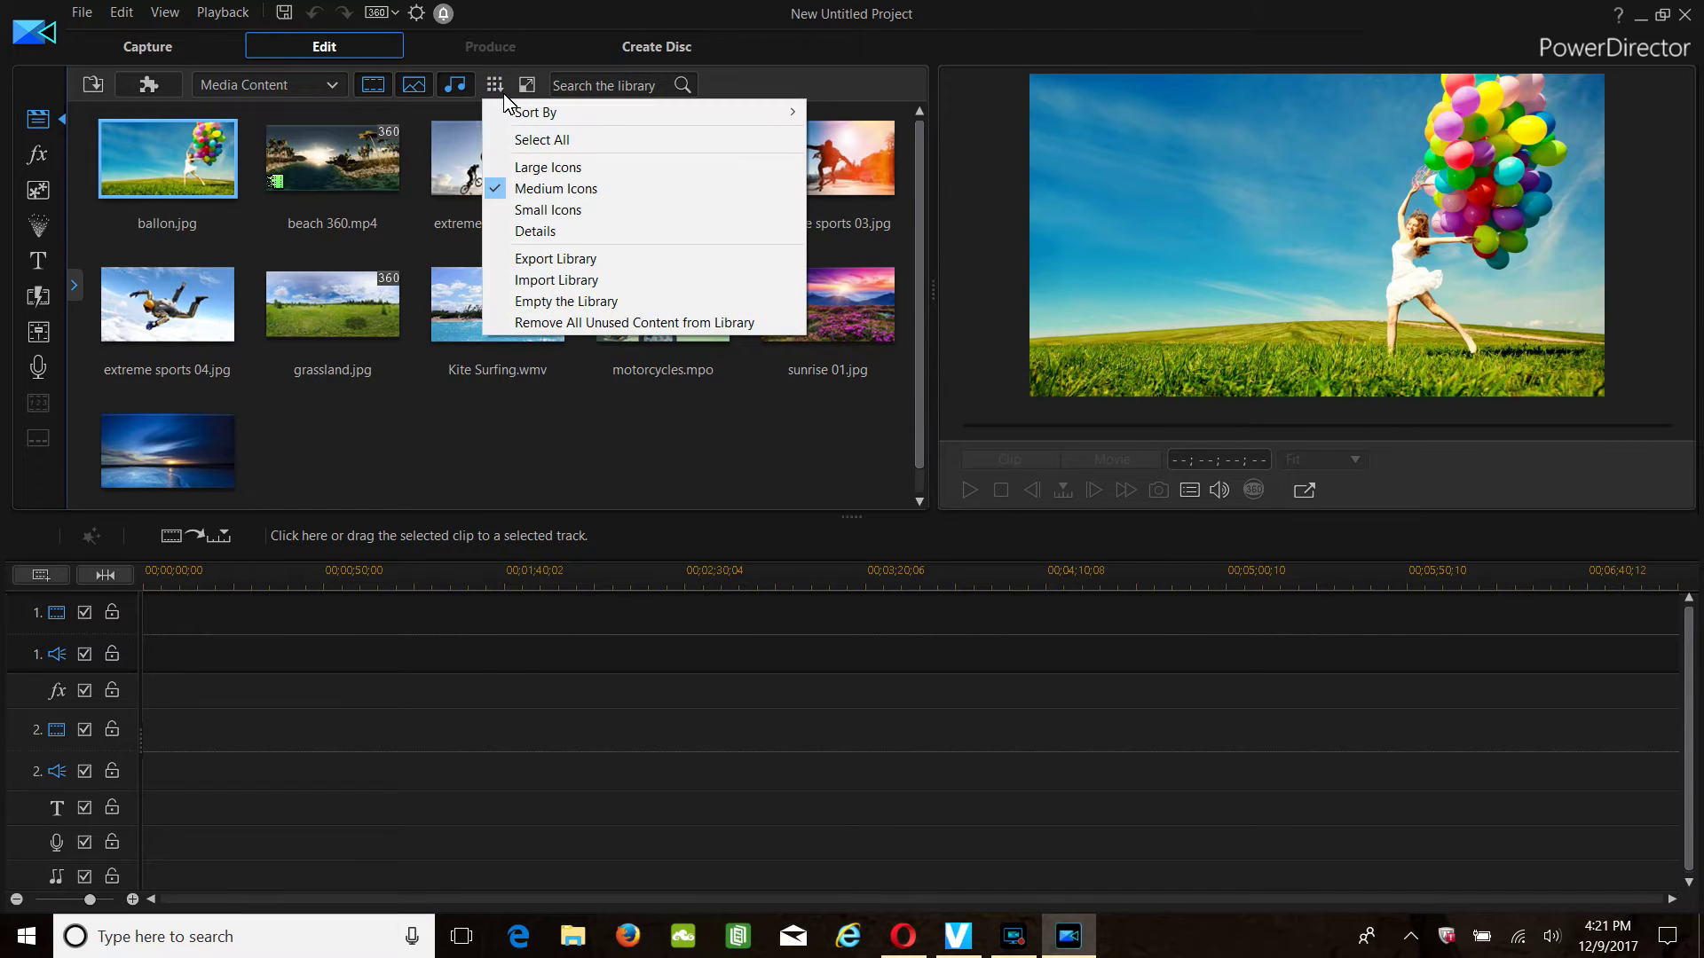
left_click(536, 301)
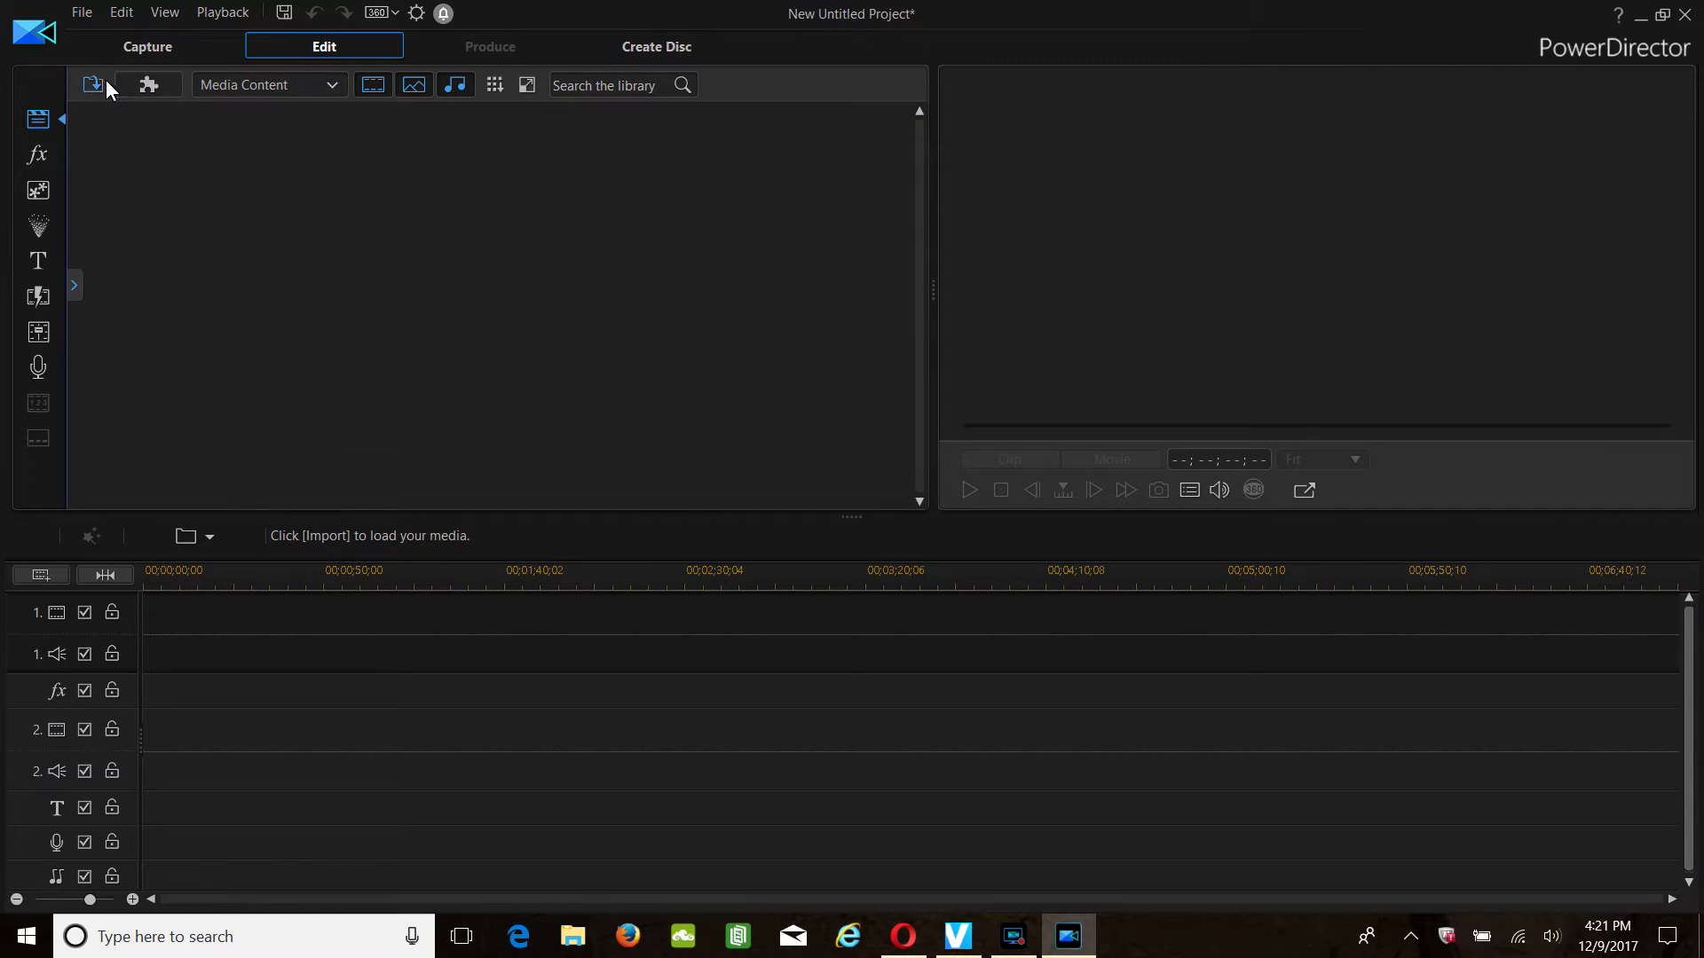
left_click(94, 84)
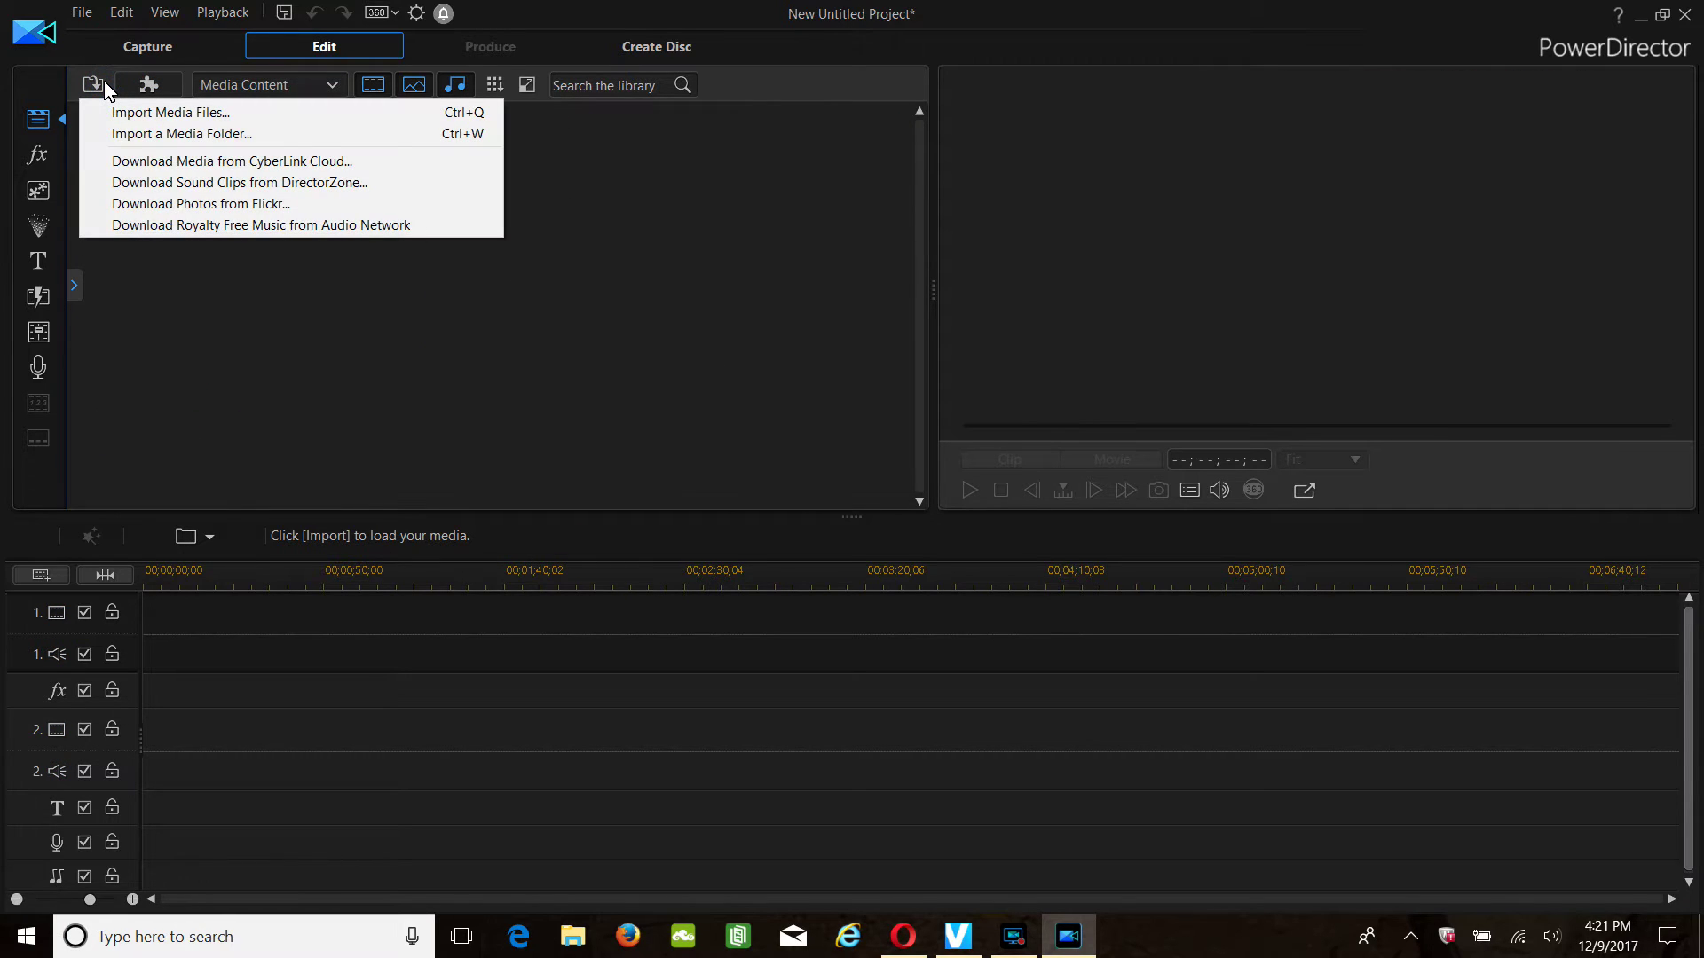
left_click(128, 113)
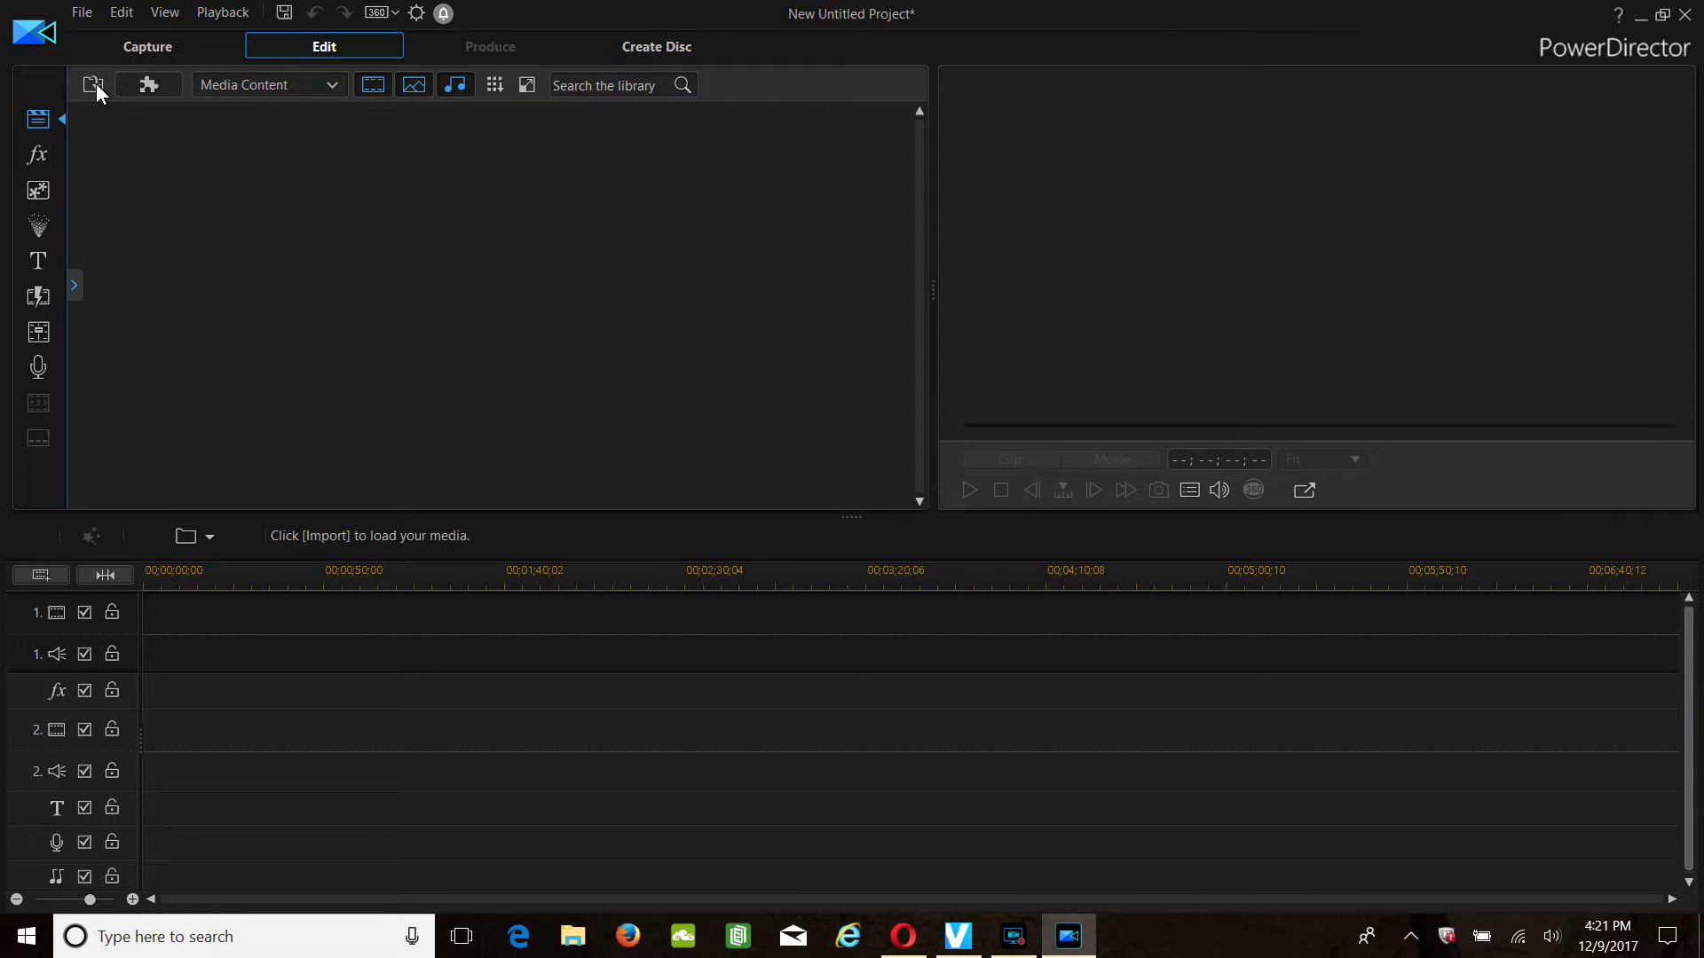
Import 360_0252_Stitch_XHC from Pictures > Florida > walk > day 010
left_click(94, 85)
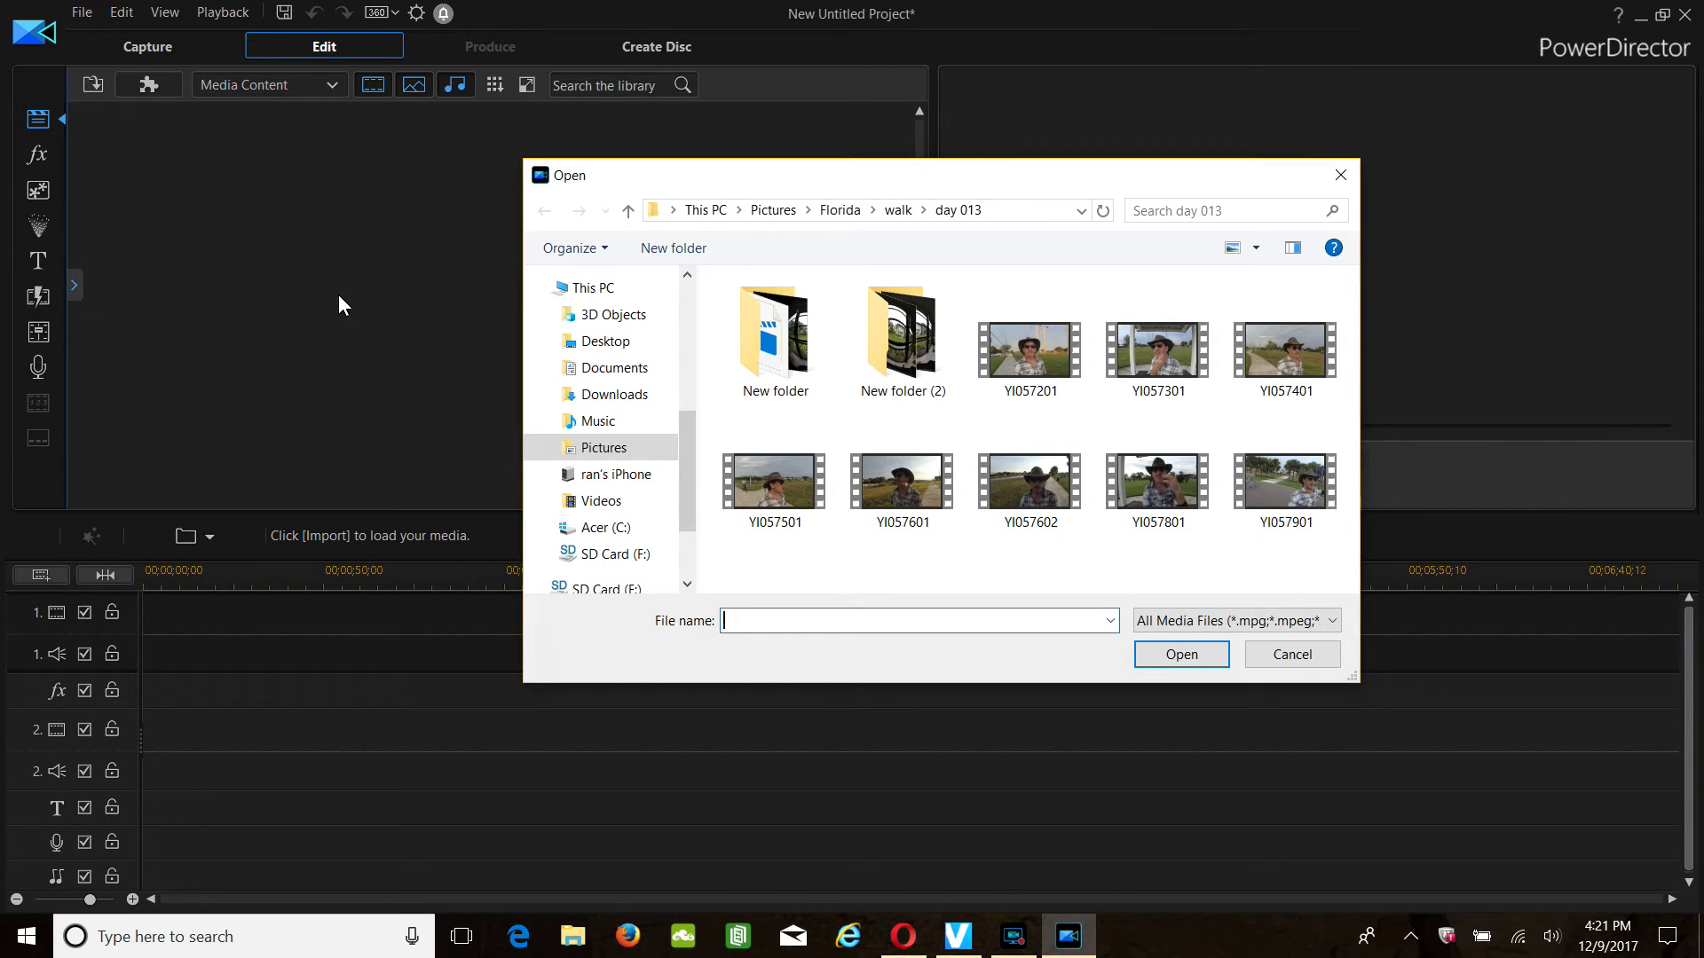
left_click(592, 450)
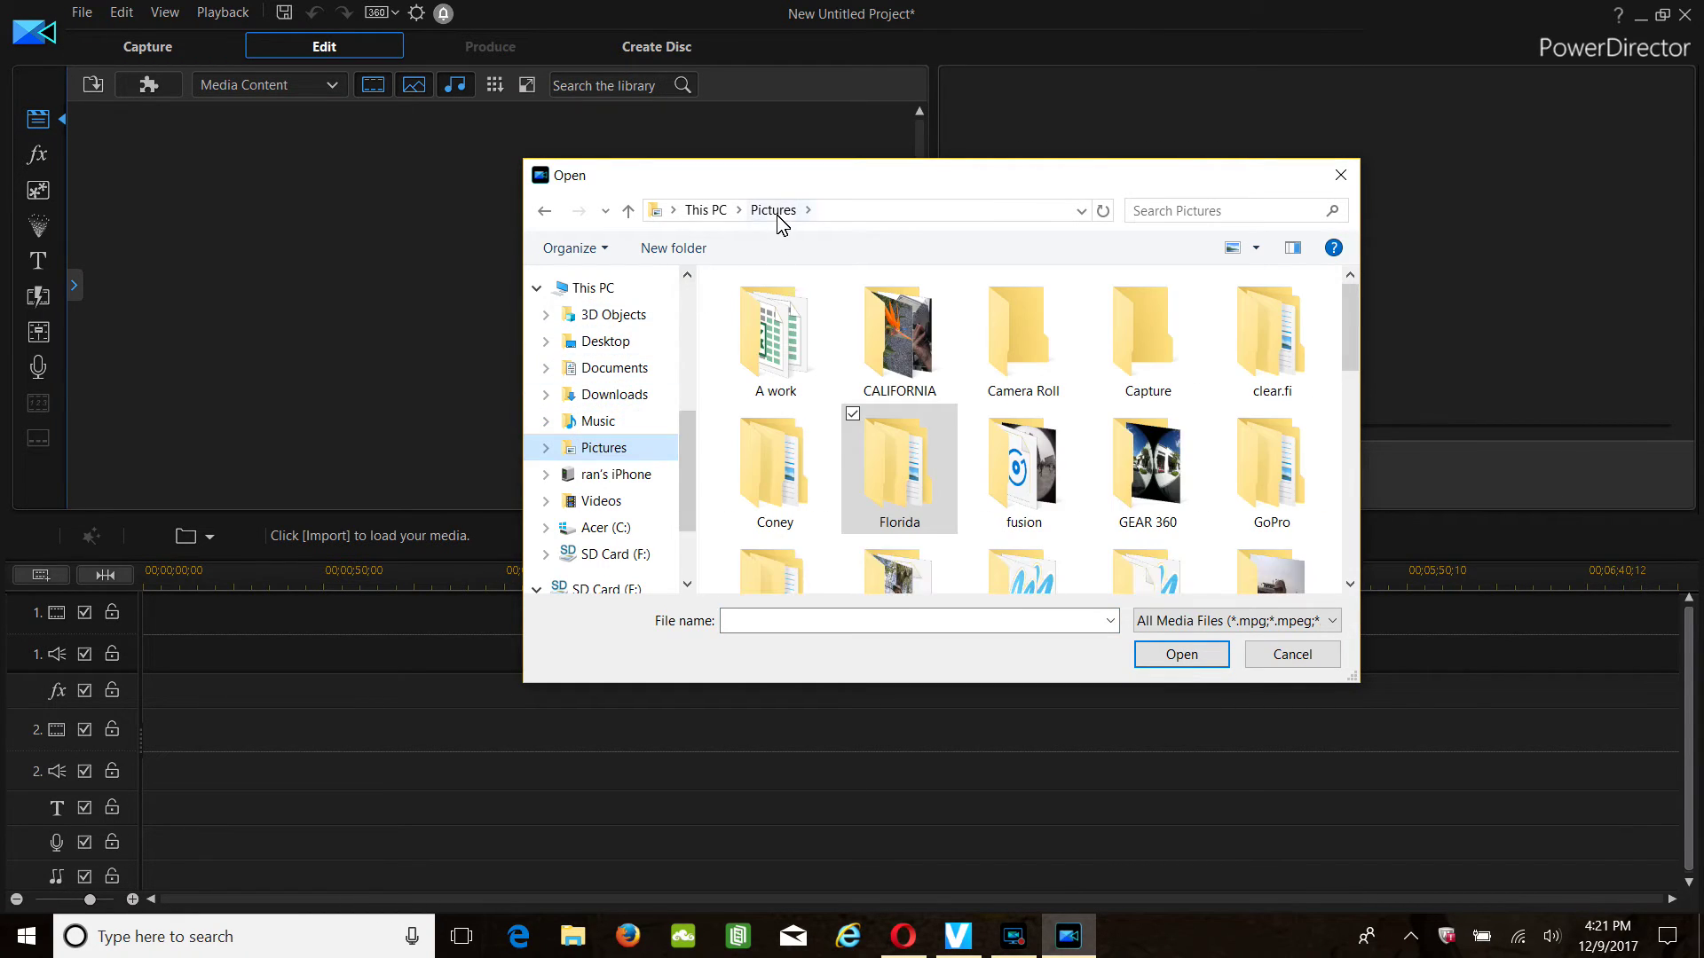
left_click(896, 467)
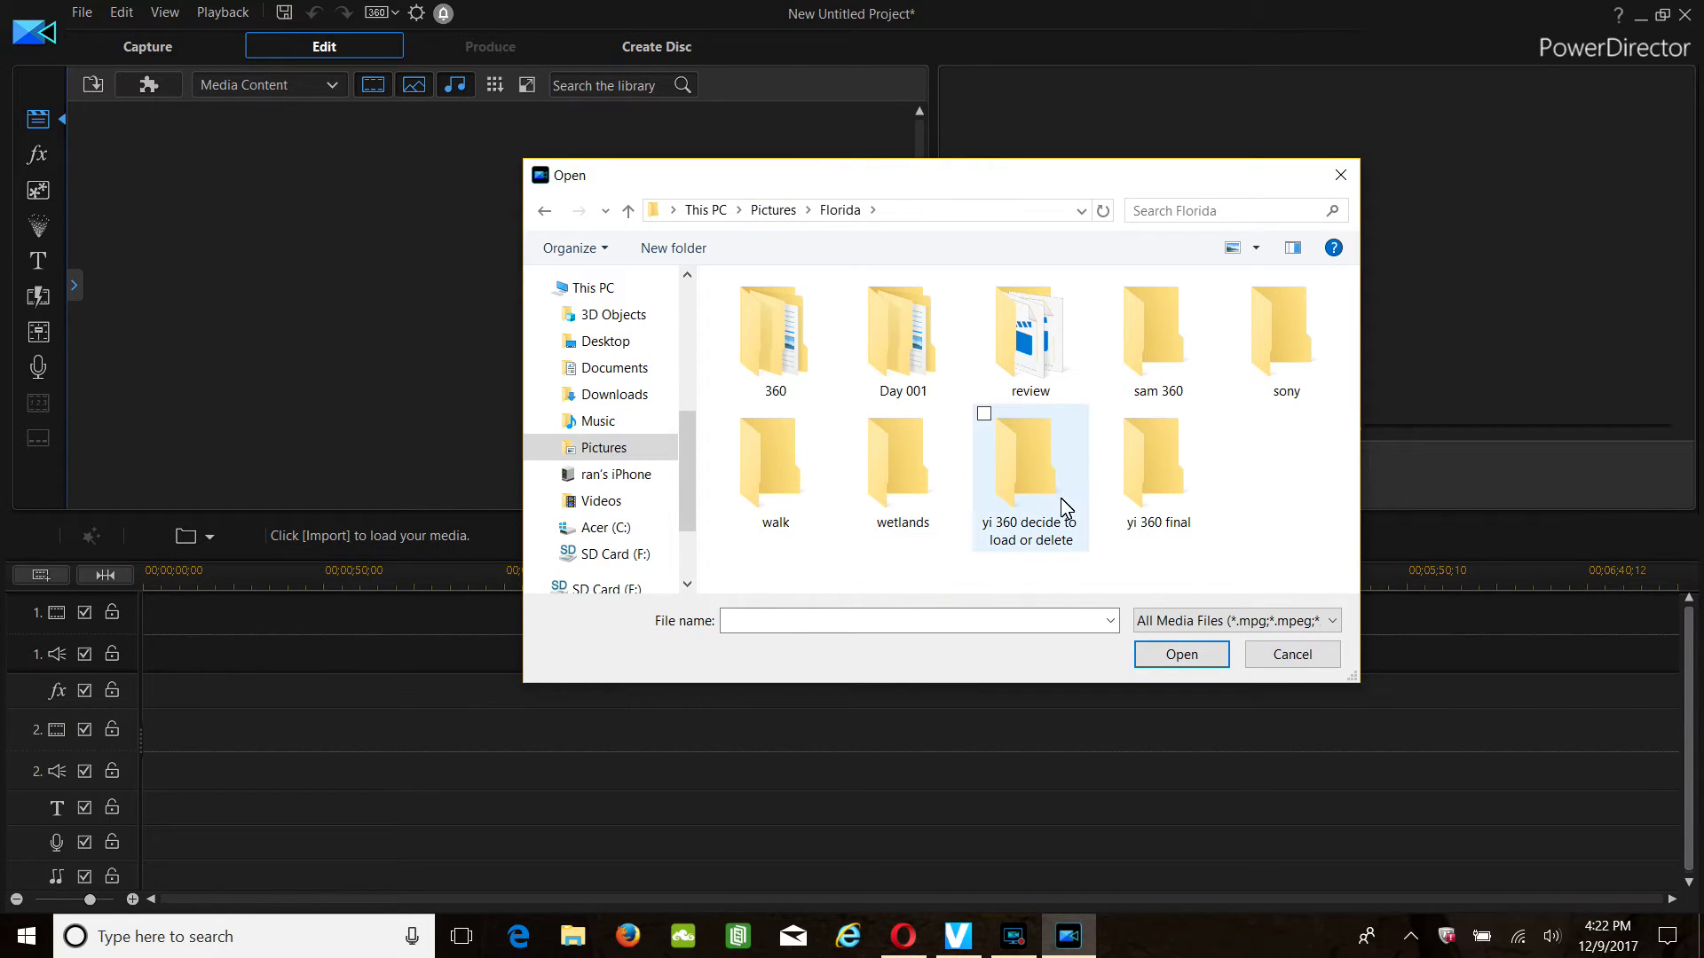
double_click(758, 477)
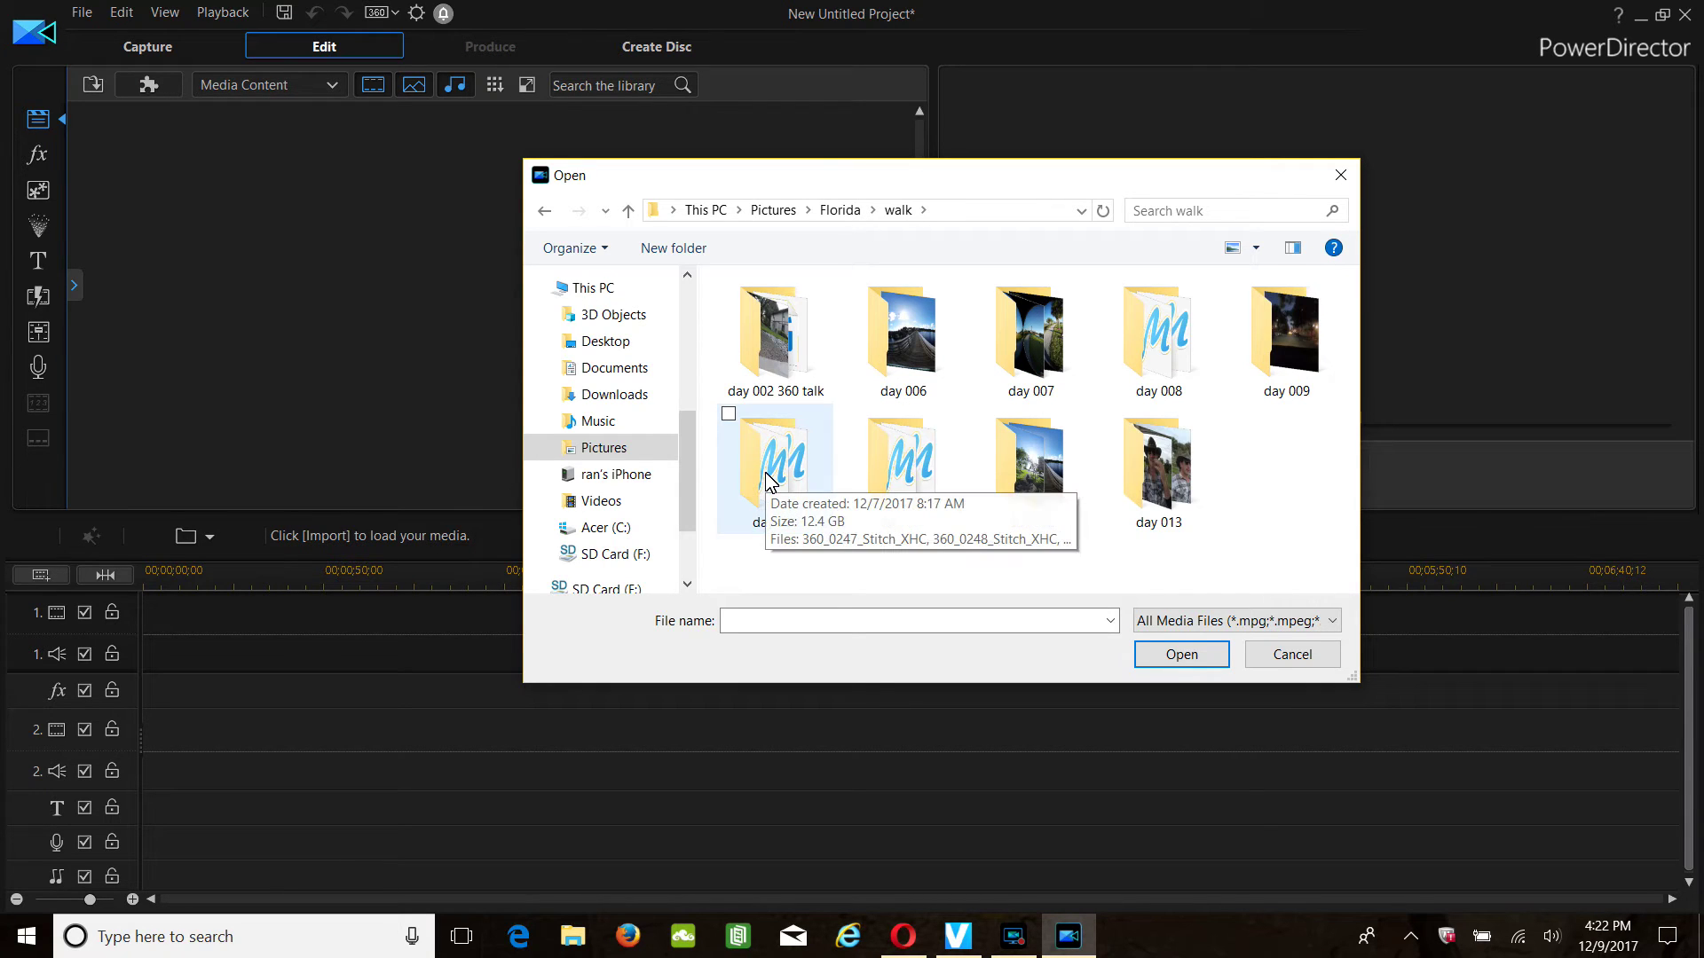
double_click(772, 473)
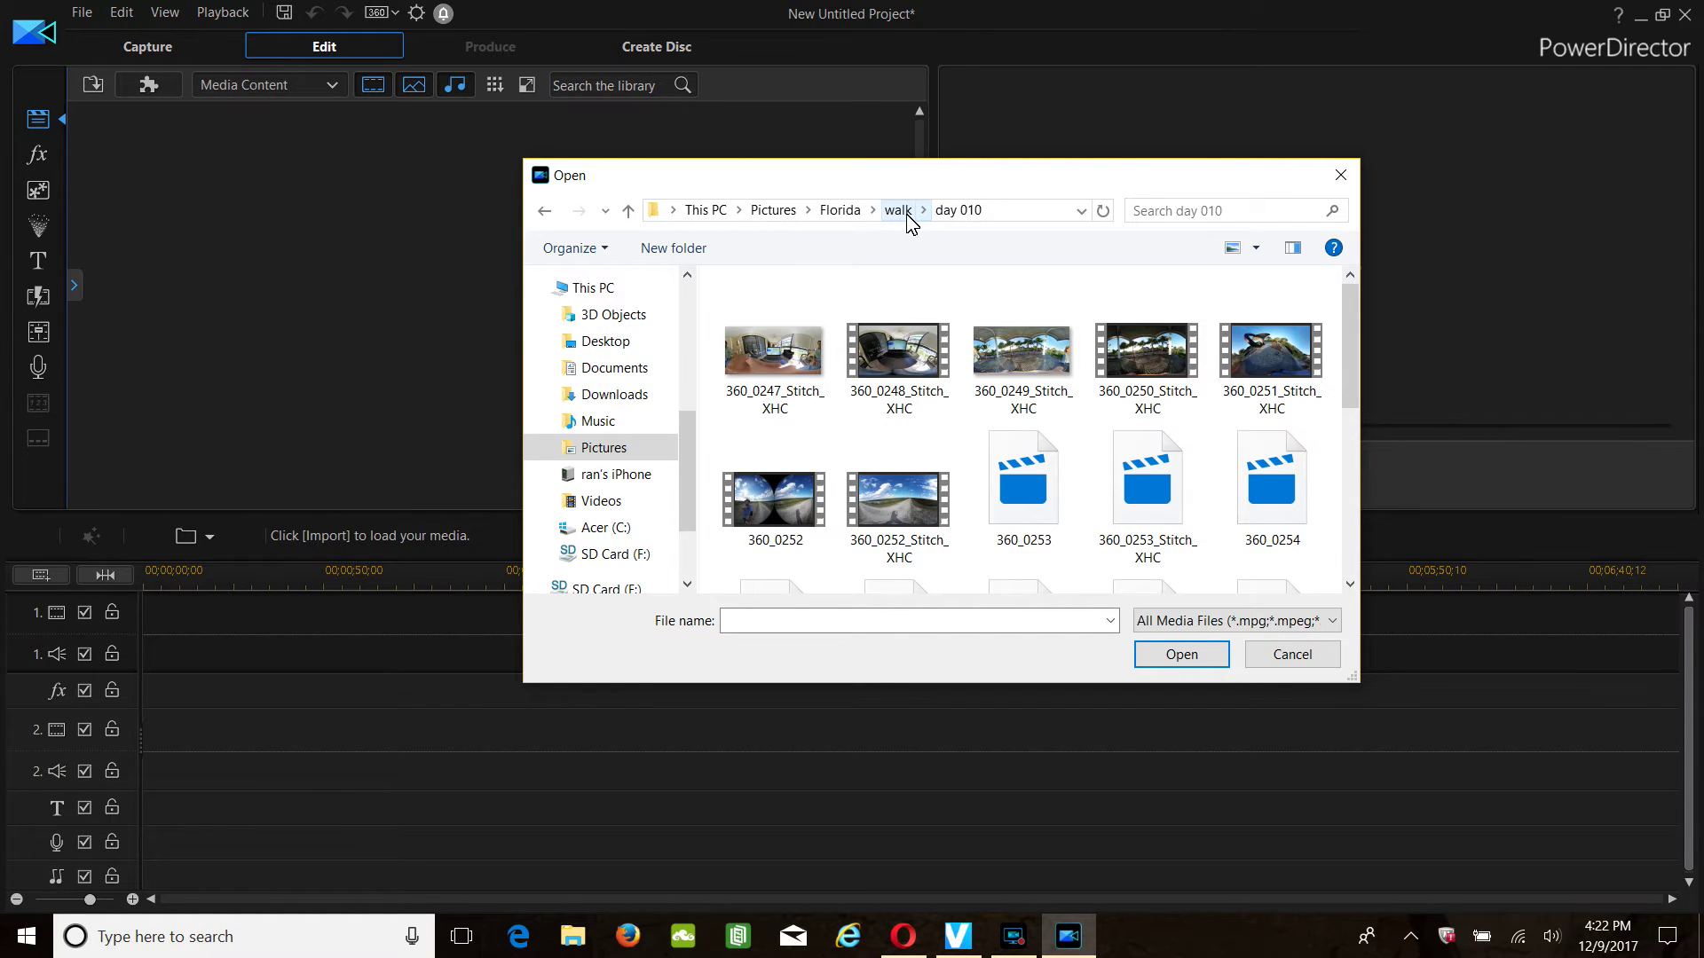
double_click(903, 506)
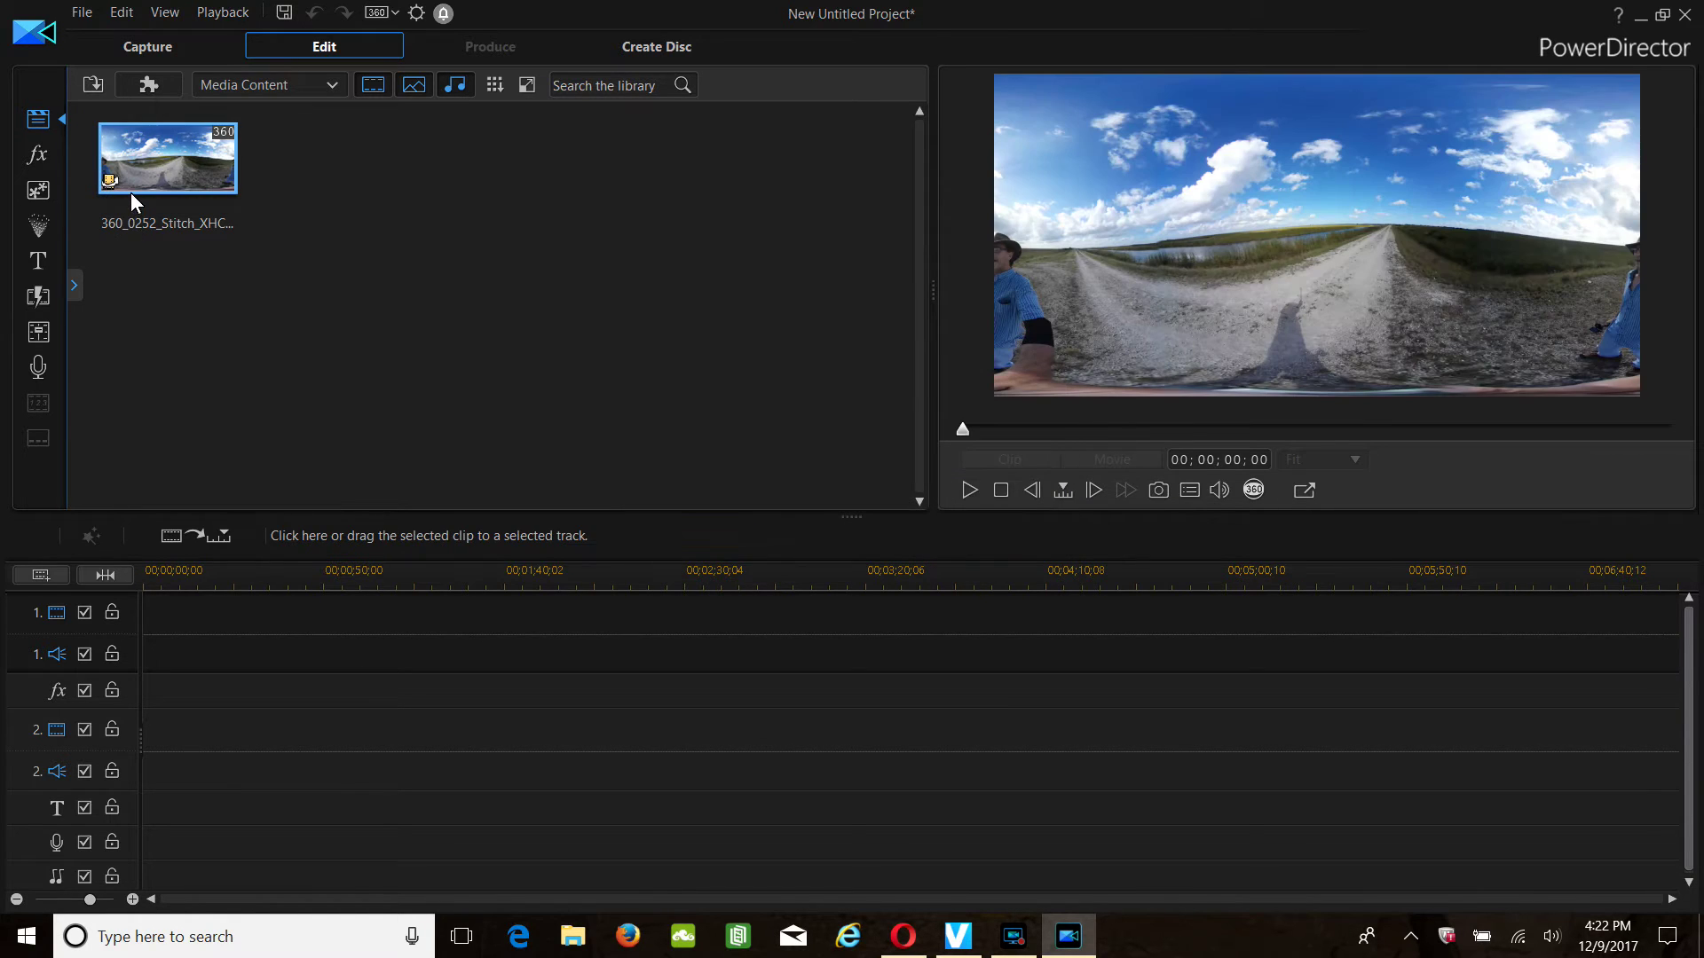
Put 360_0252_Stitch_XHC at the start of track 1, preview it in 360° mode, and zoom the timeline
left_click_drag(140, 169, 116, 616)
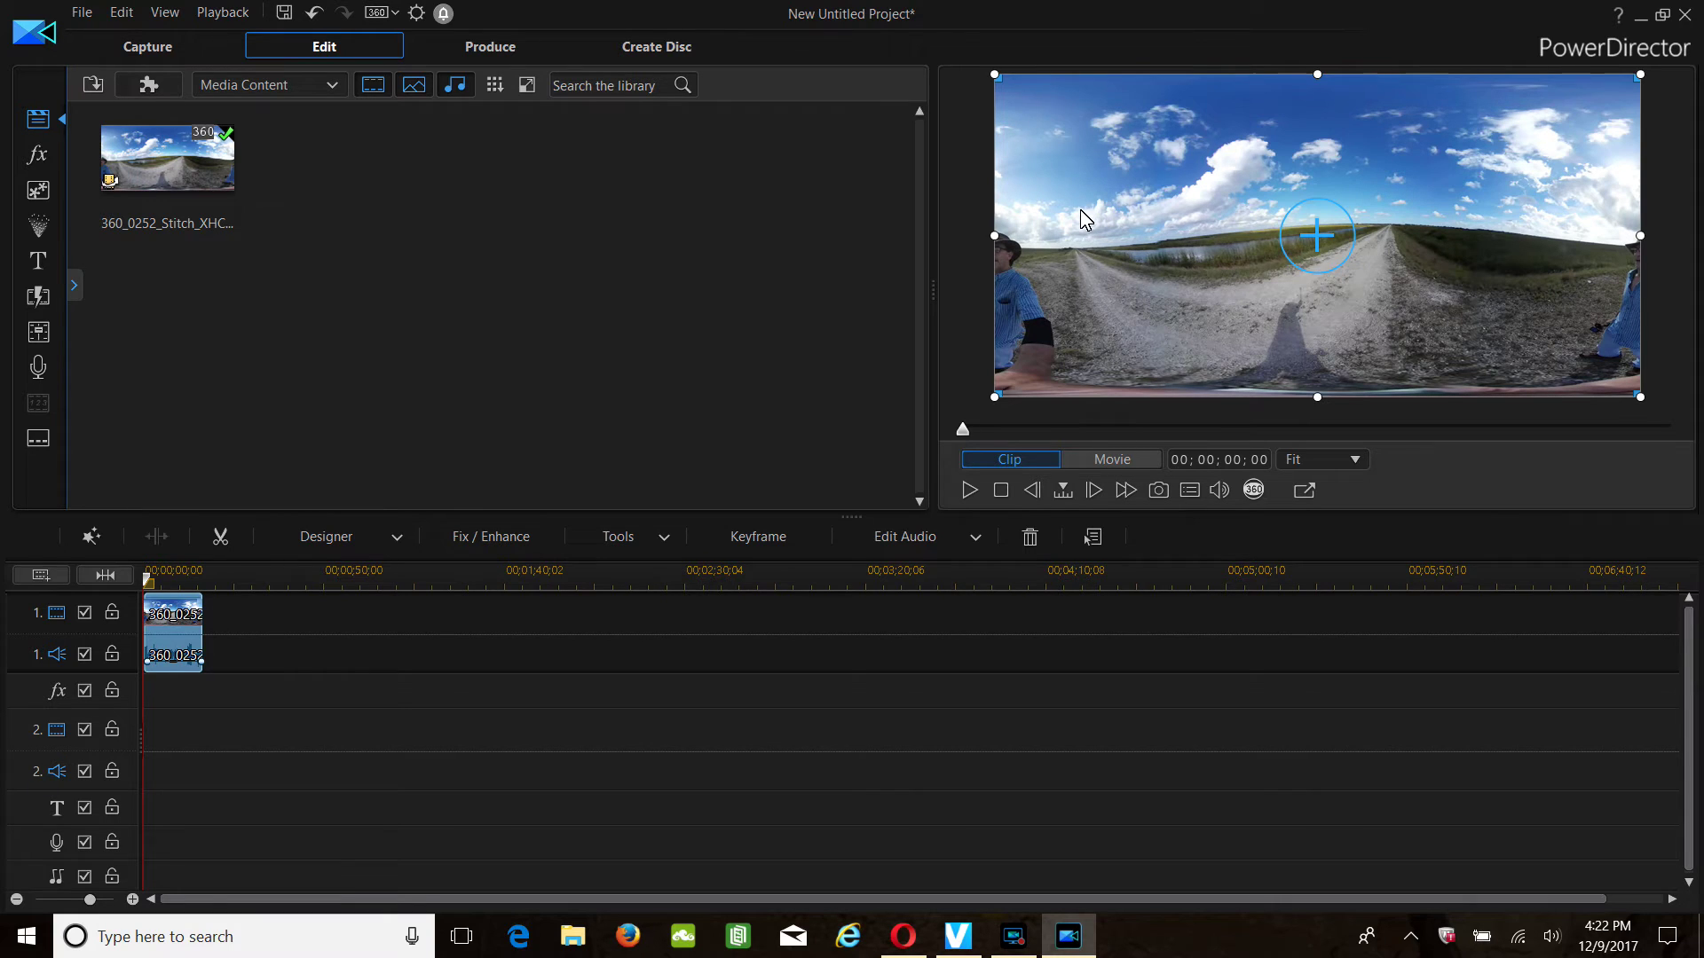
left_click(1255, 491)
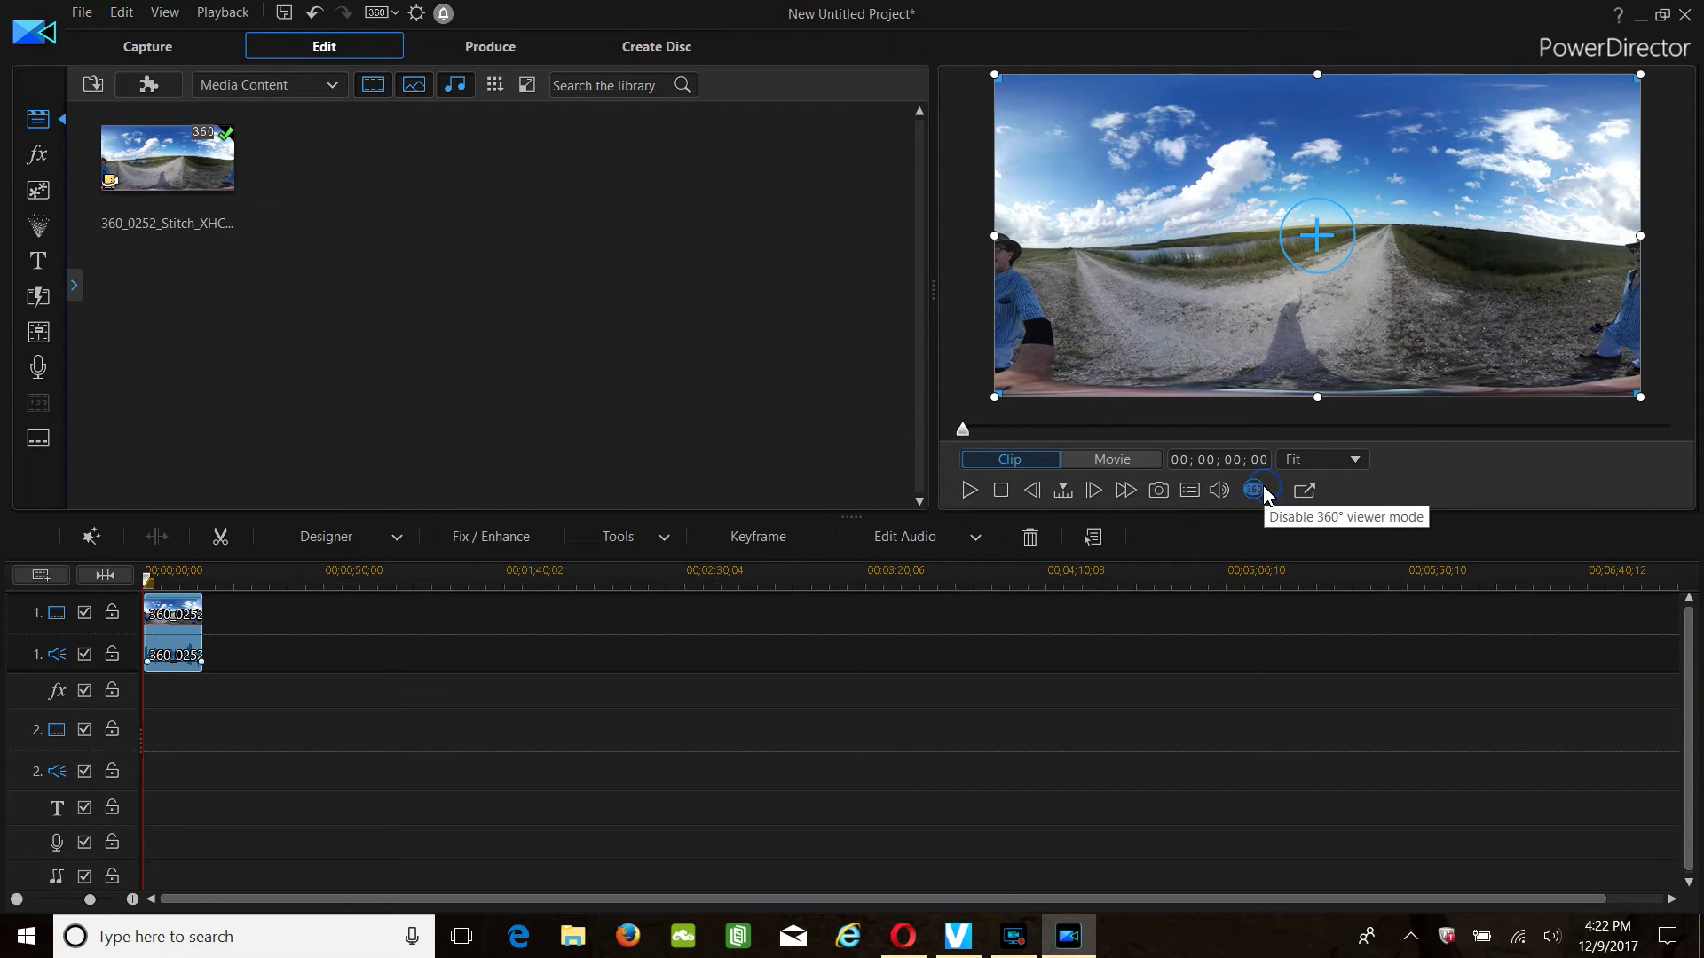
left_click(1260, 489)
left_click_drag(1132, 265, 1393, 242)
left_click_drag(1117, 270, 1367, 261)
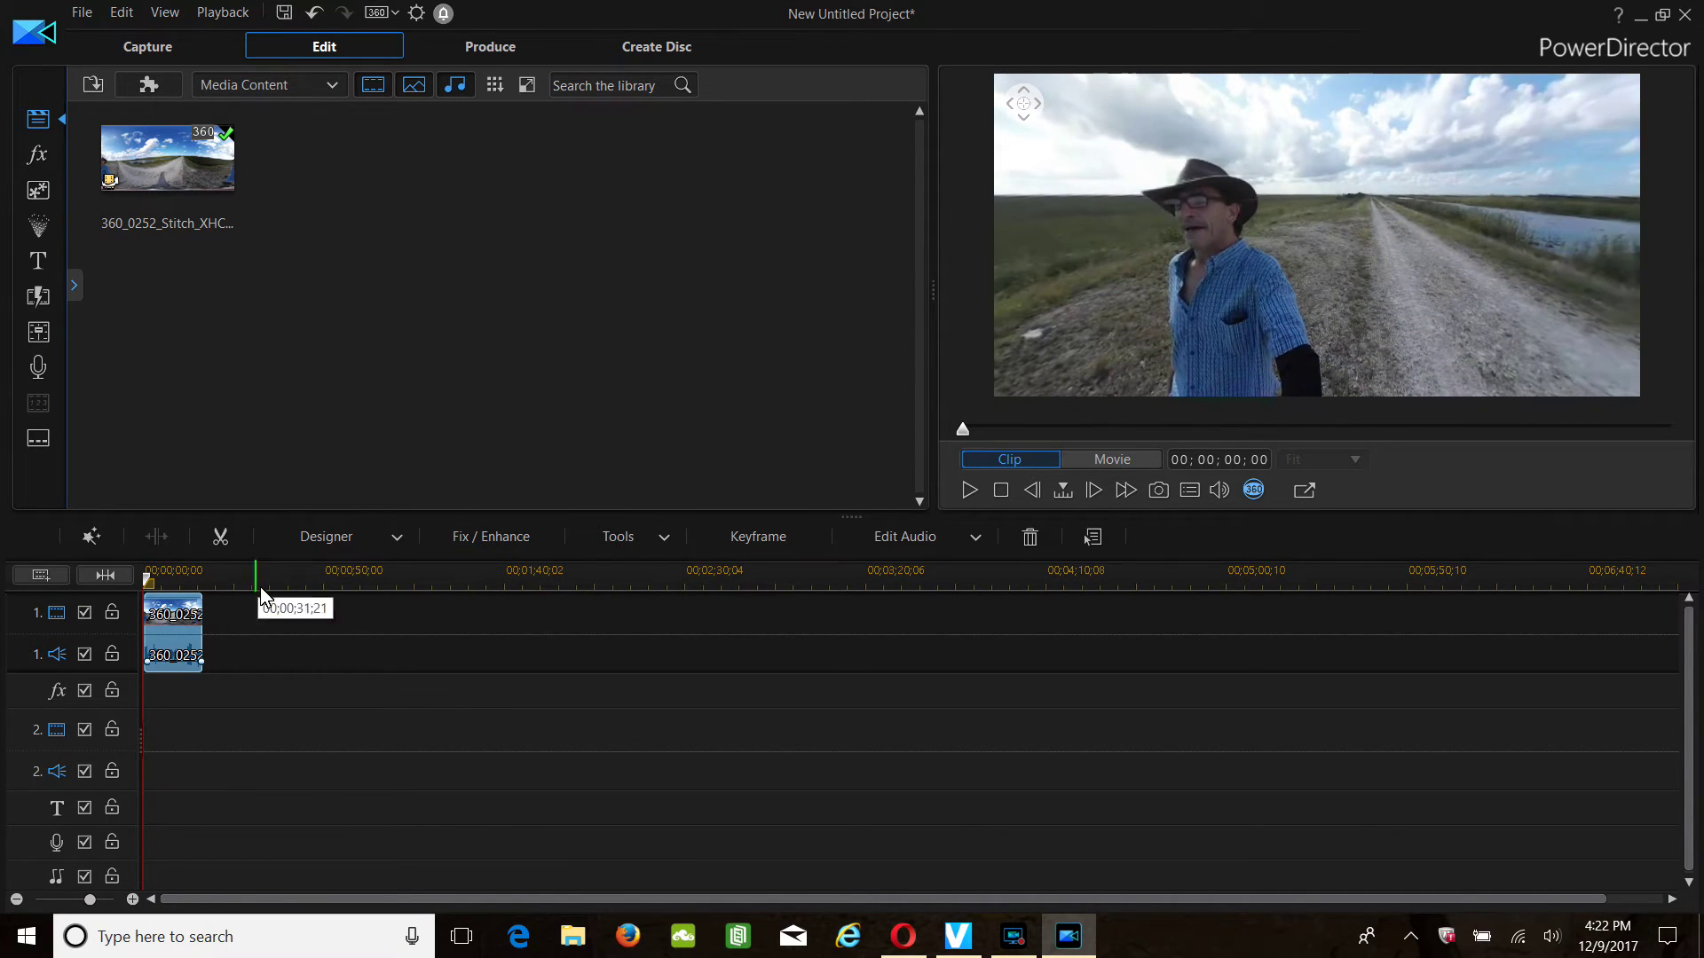
left_click_drag(269, 577, 1038, 588)
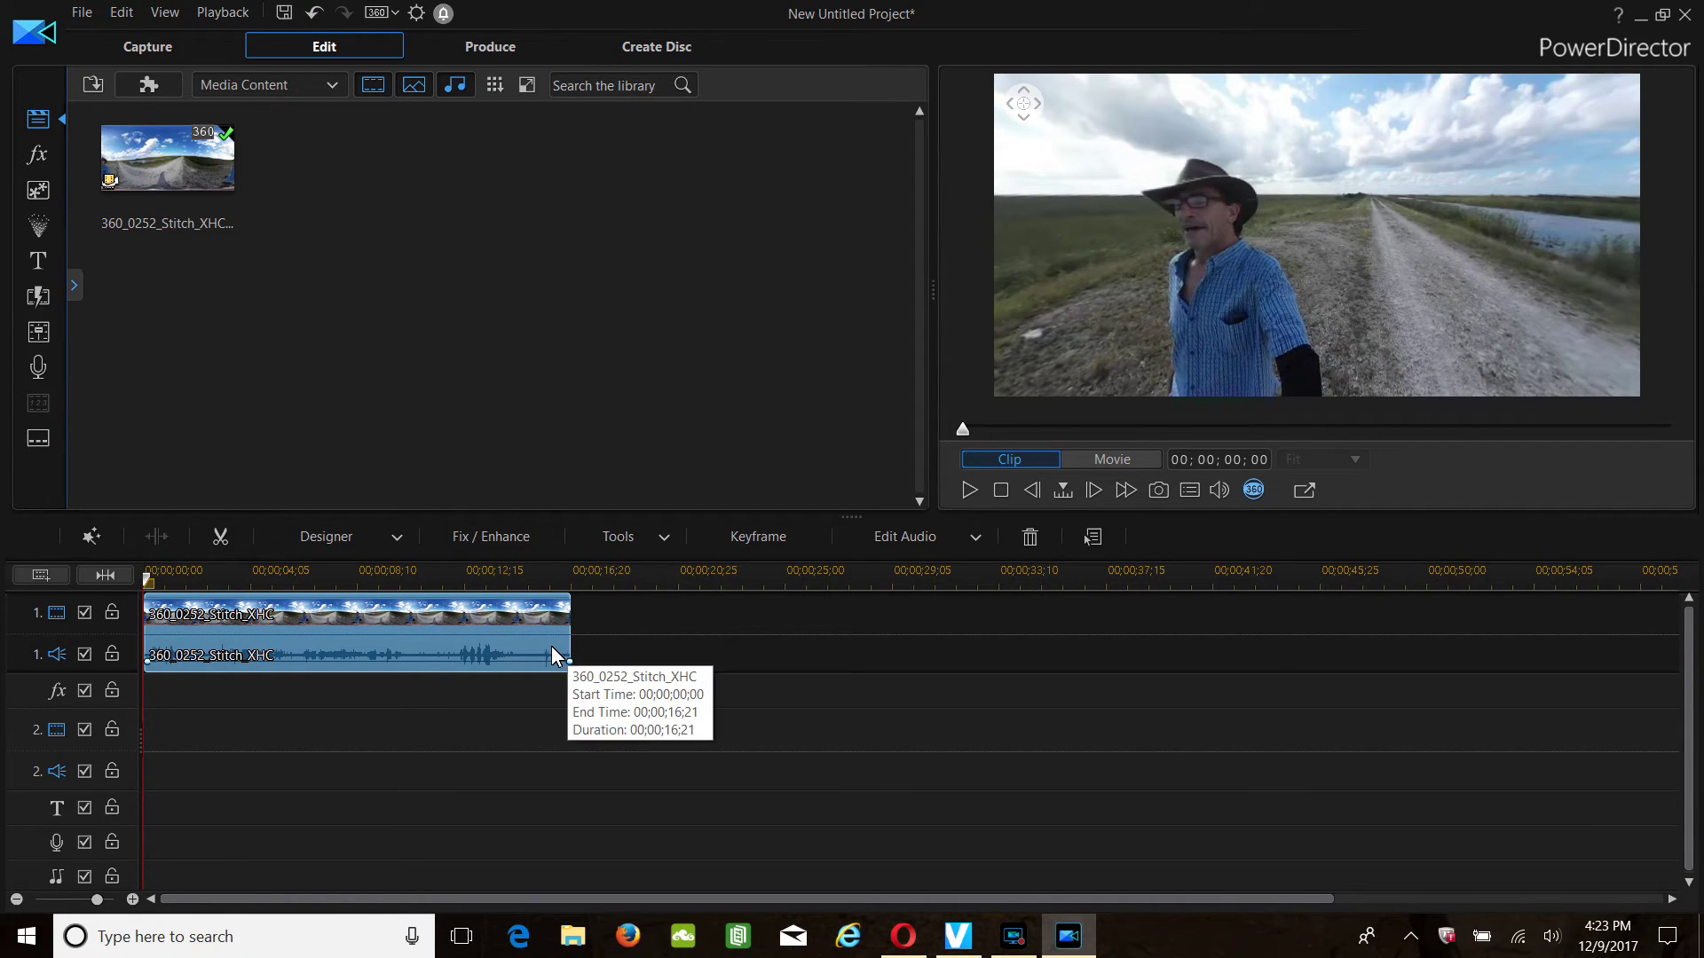
Open the Motion Tracker for the clip and rotate its 360° view toward the man
left_click(620, 538)
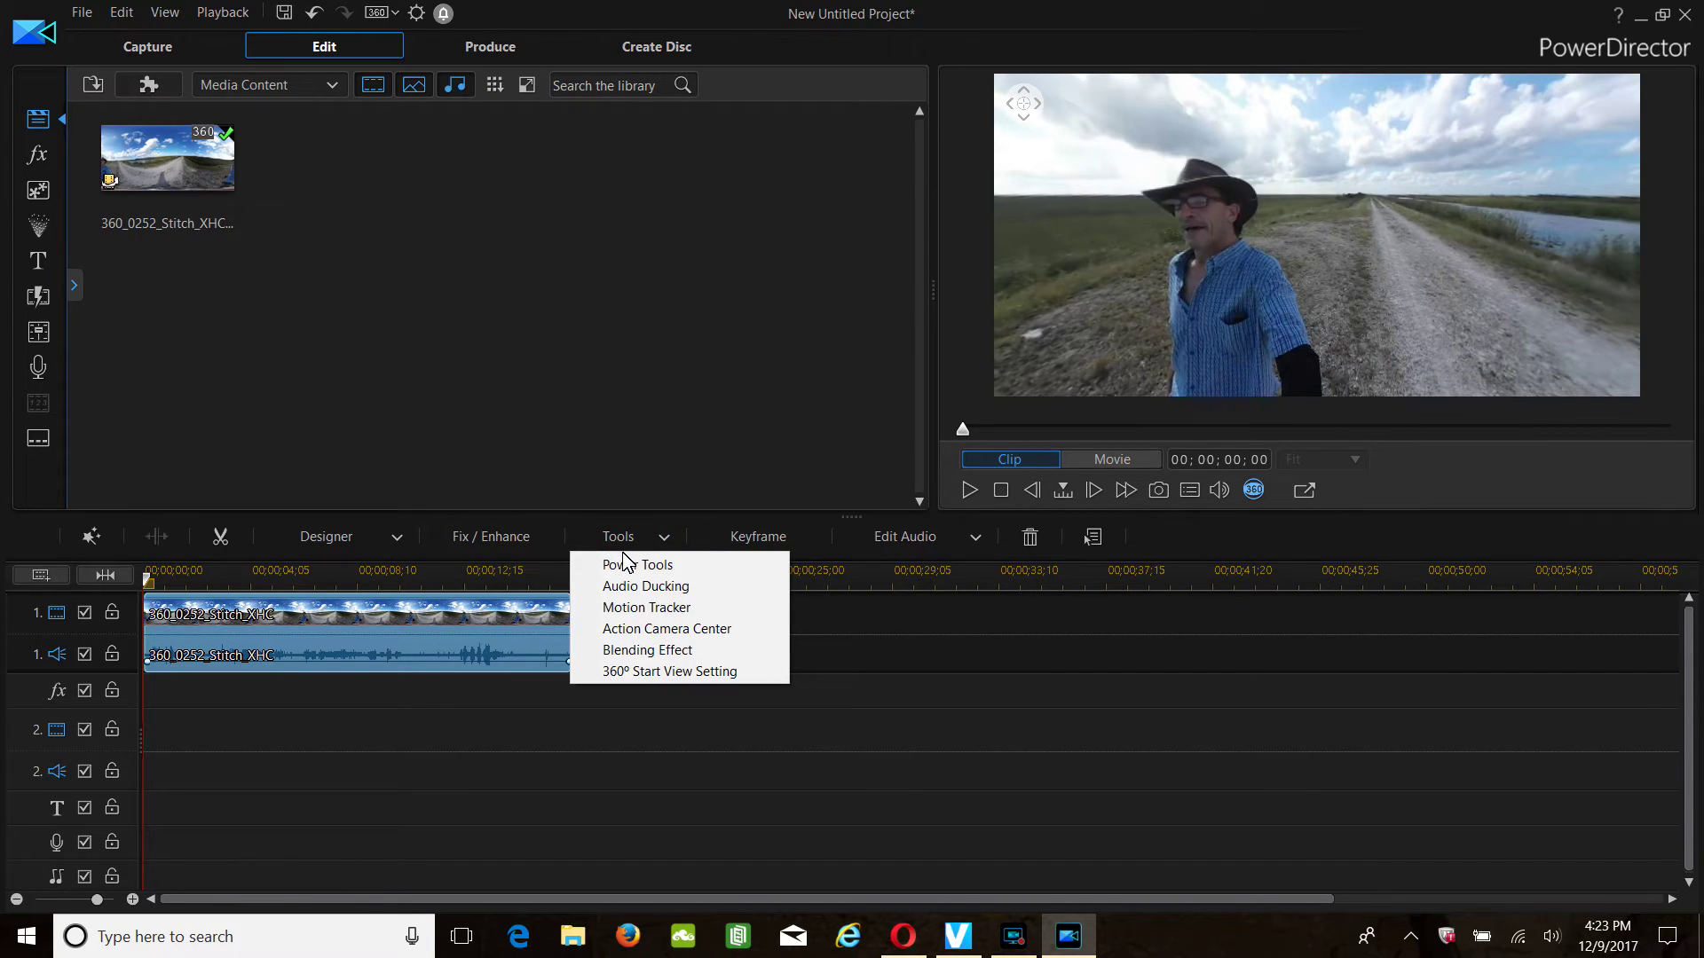
left_click(642, 608)
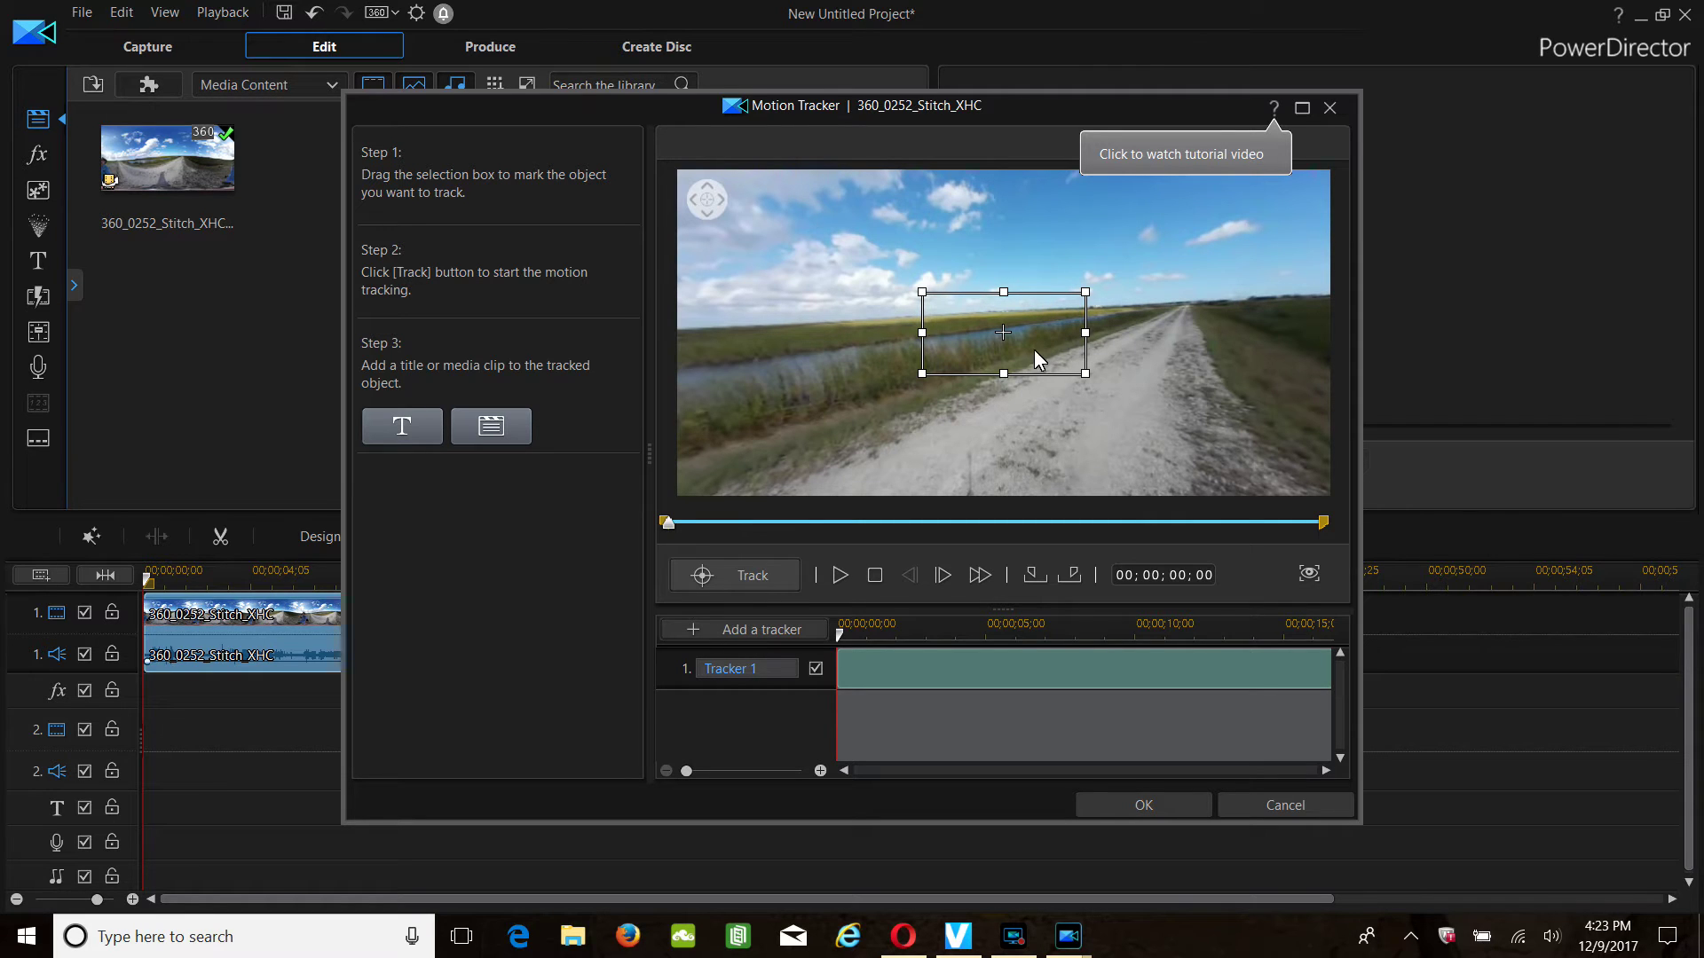
left_click_drag(817, 373, 1010, 369)
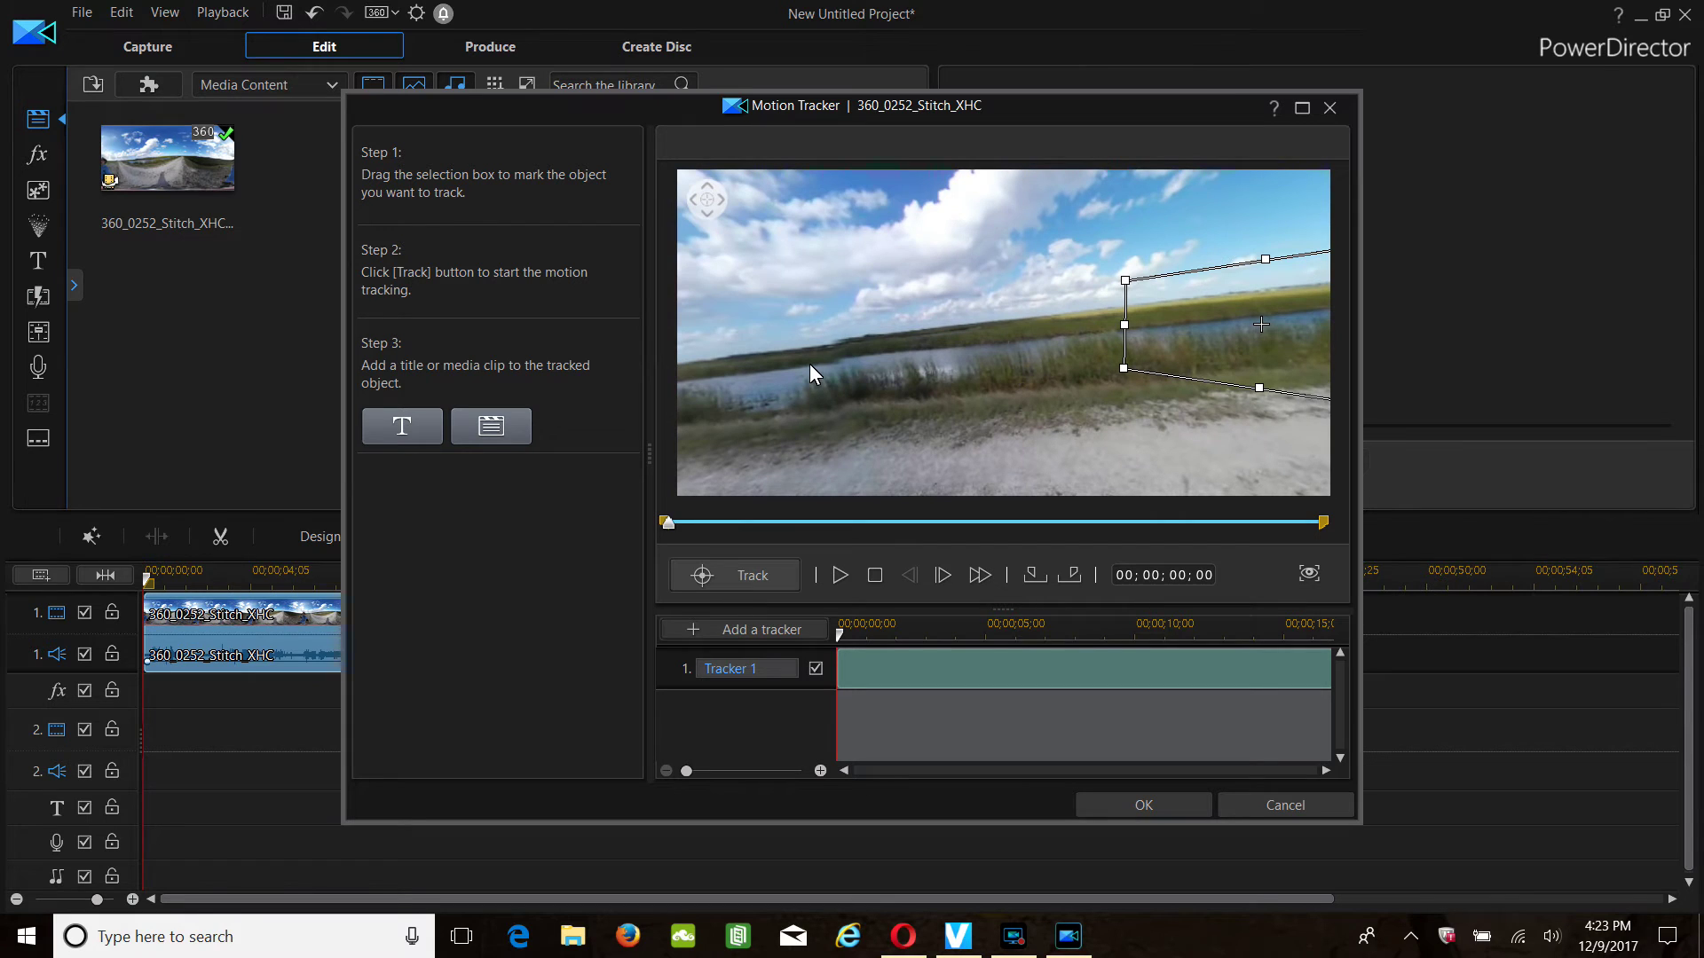
left_click_drag(808, 360, 685, 384)
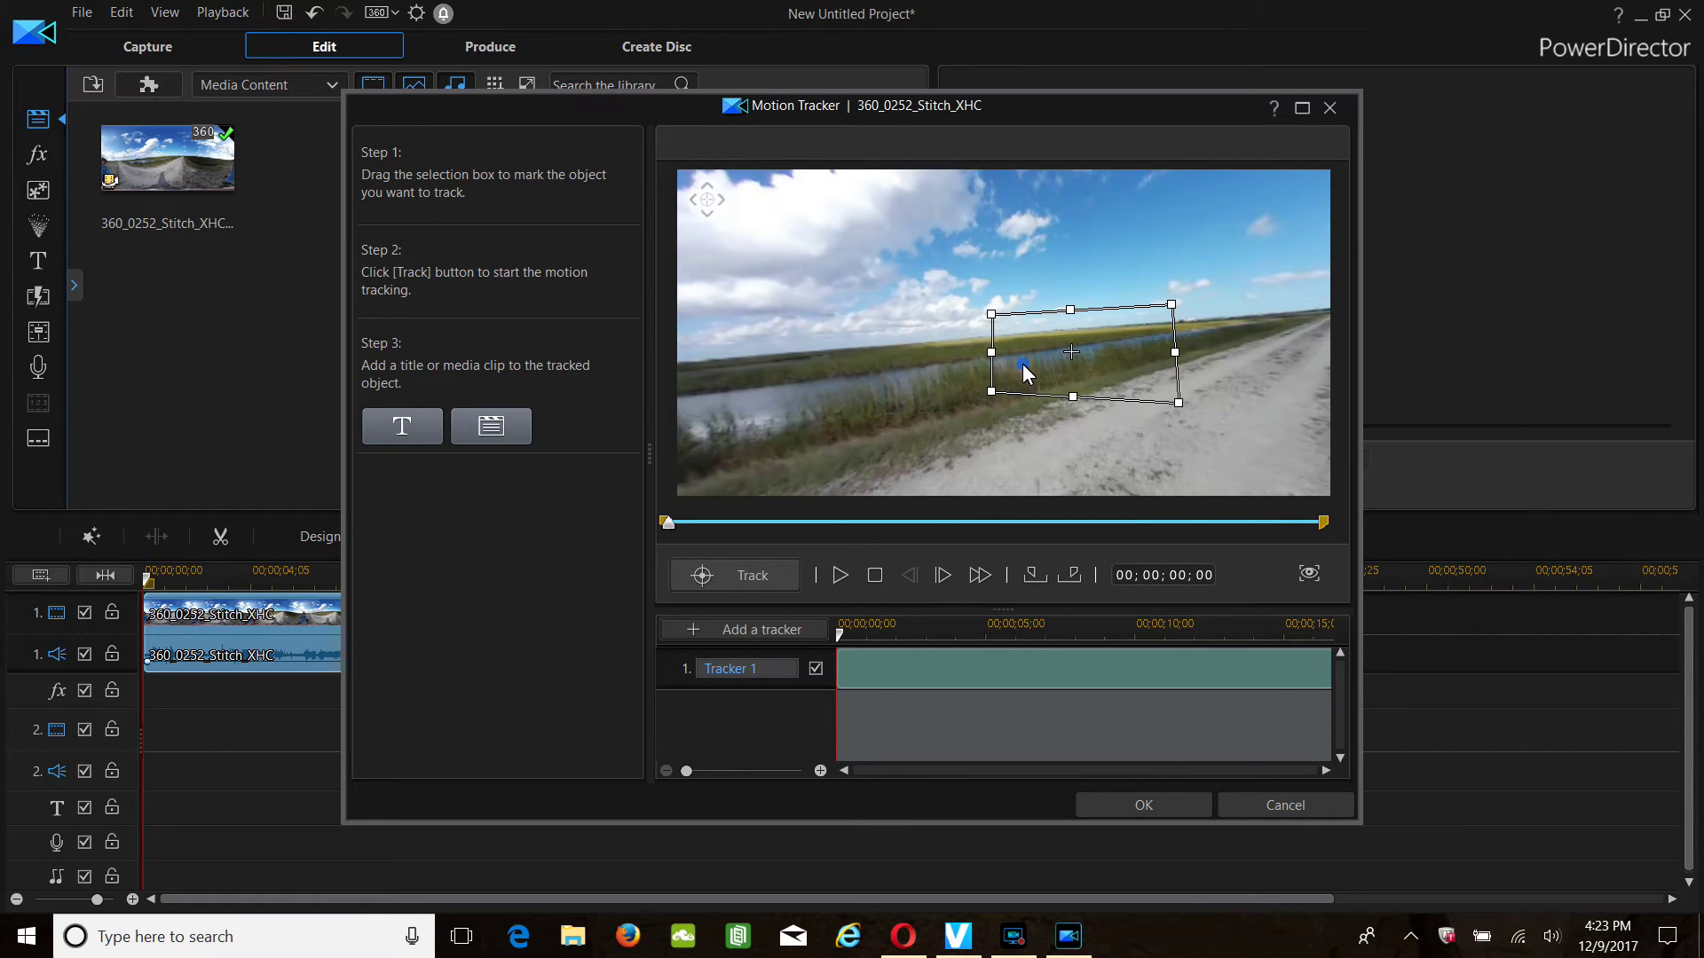
left_click_drag(1021, 366, 819, 371)
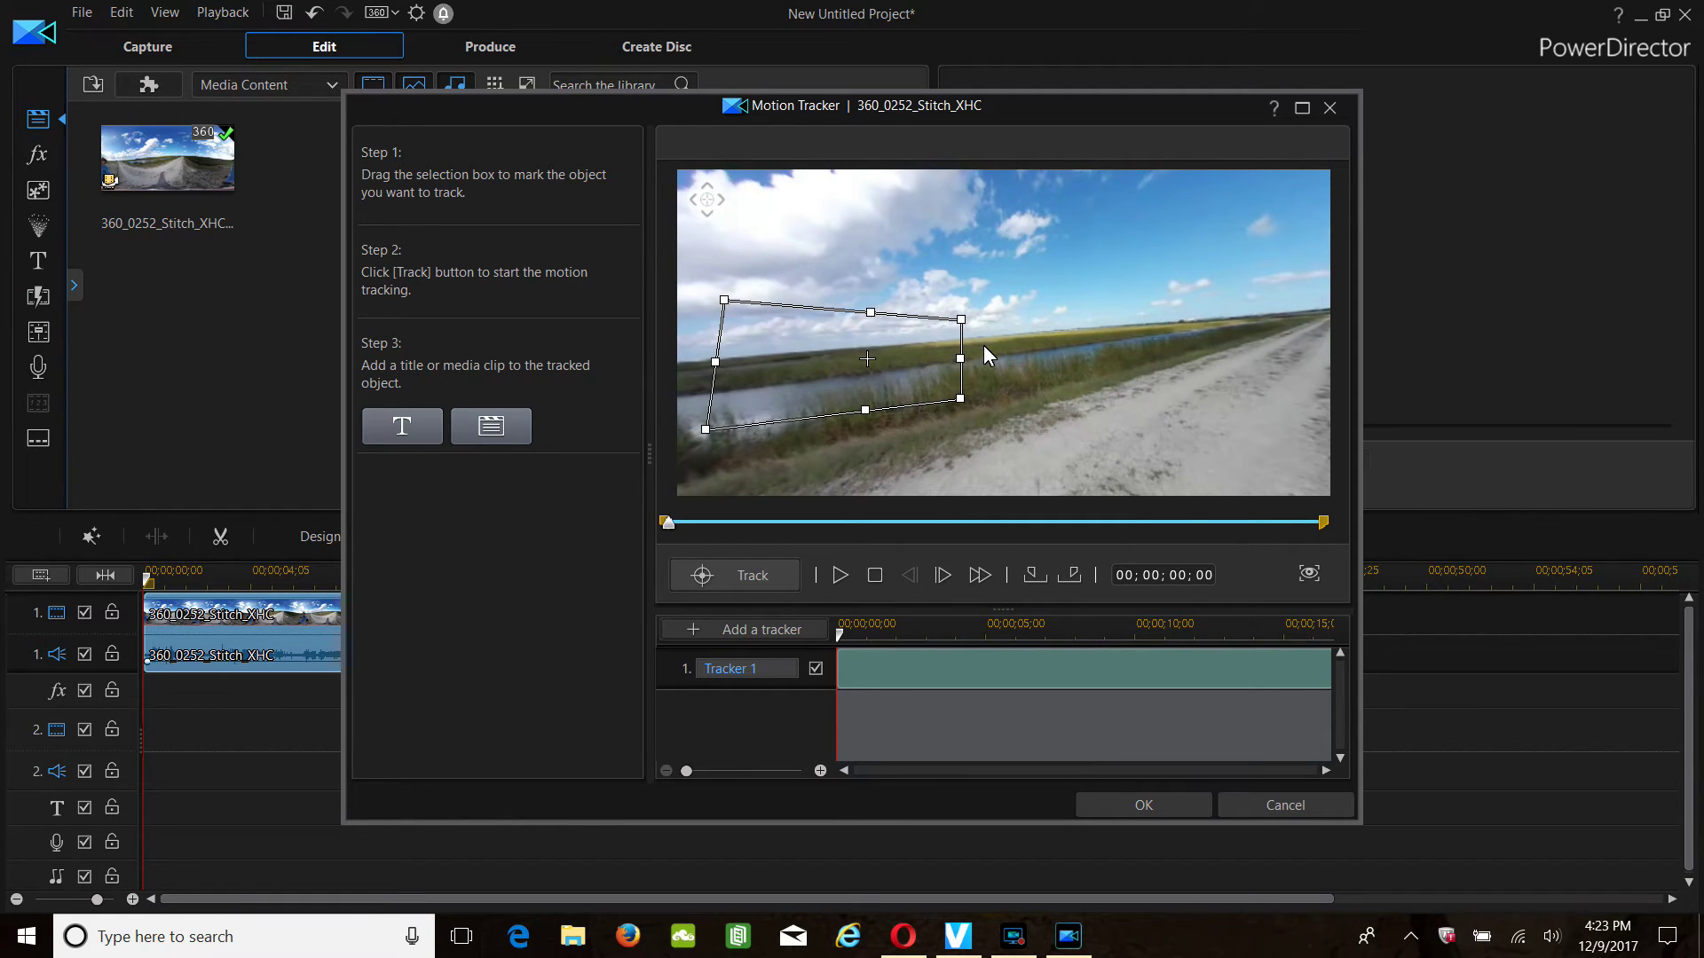
left_click_drag(984, 344, 1149, 355)
left_click_drag(1029, 372, 887, 369)
left_click_drag(1031, 323, 1180, 327)
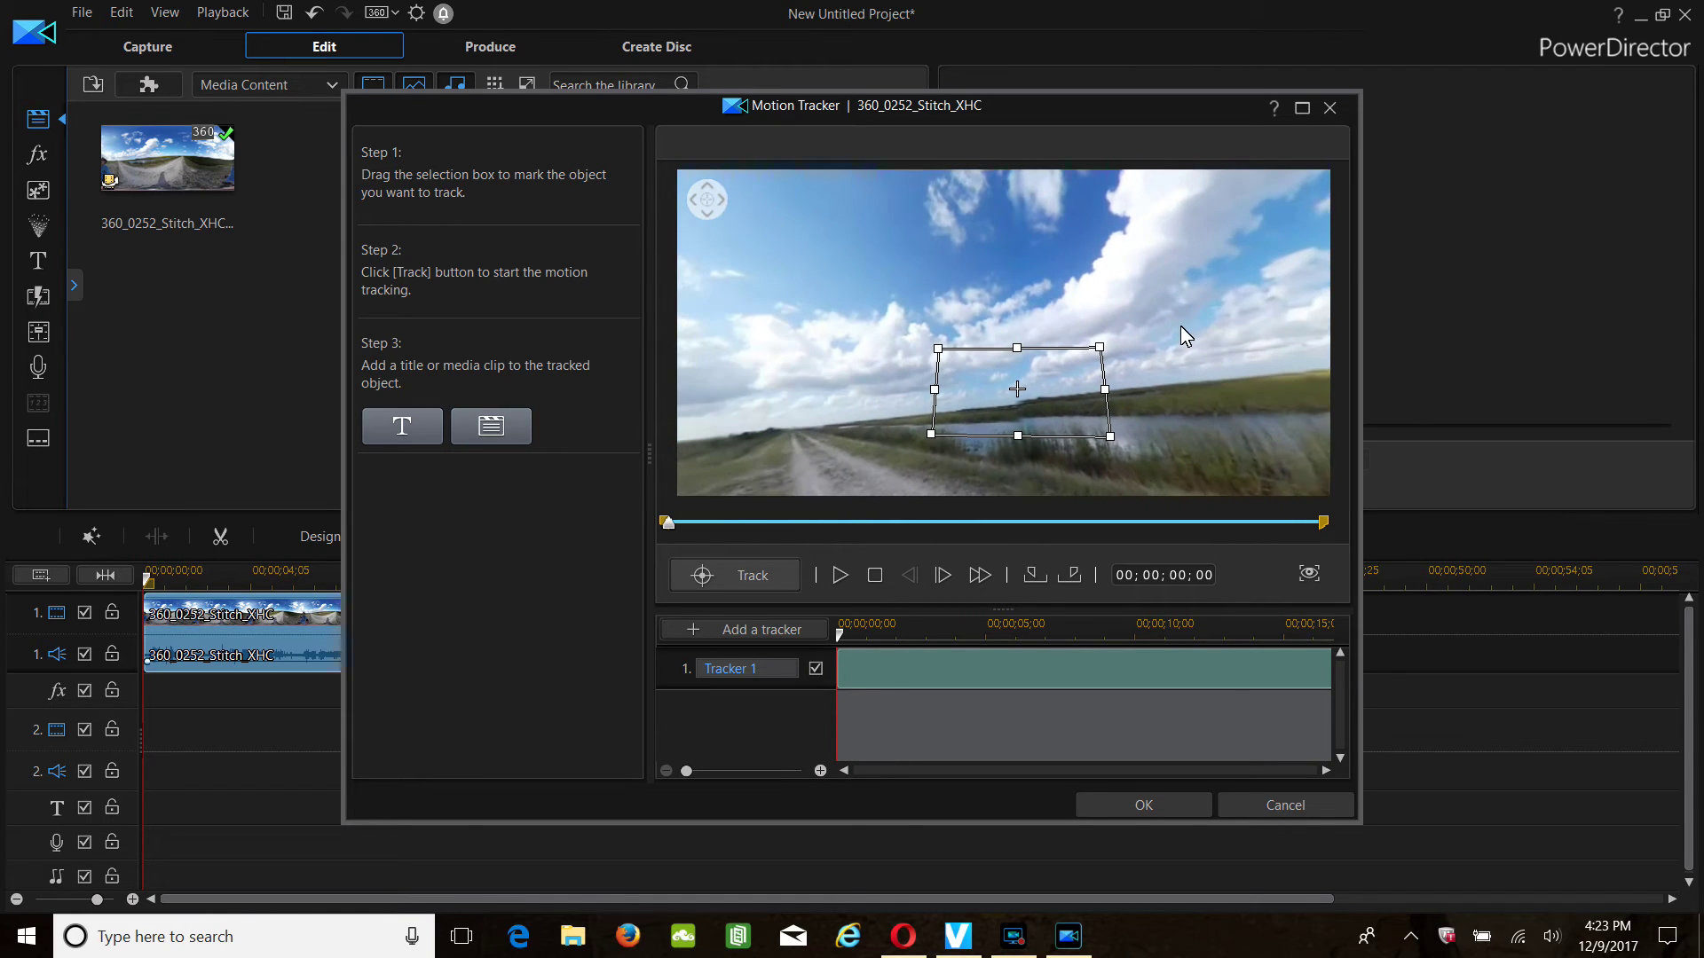
left_click_drag(876, 364, 966, 328)
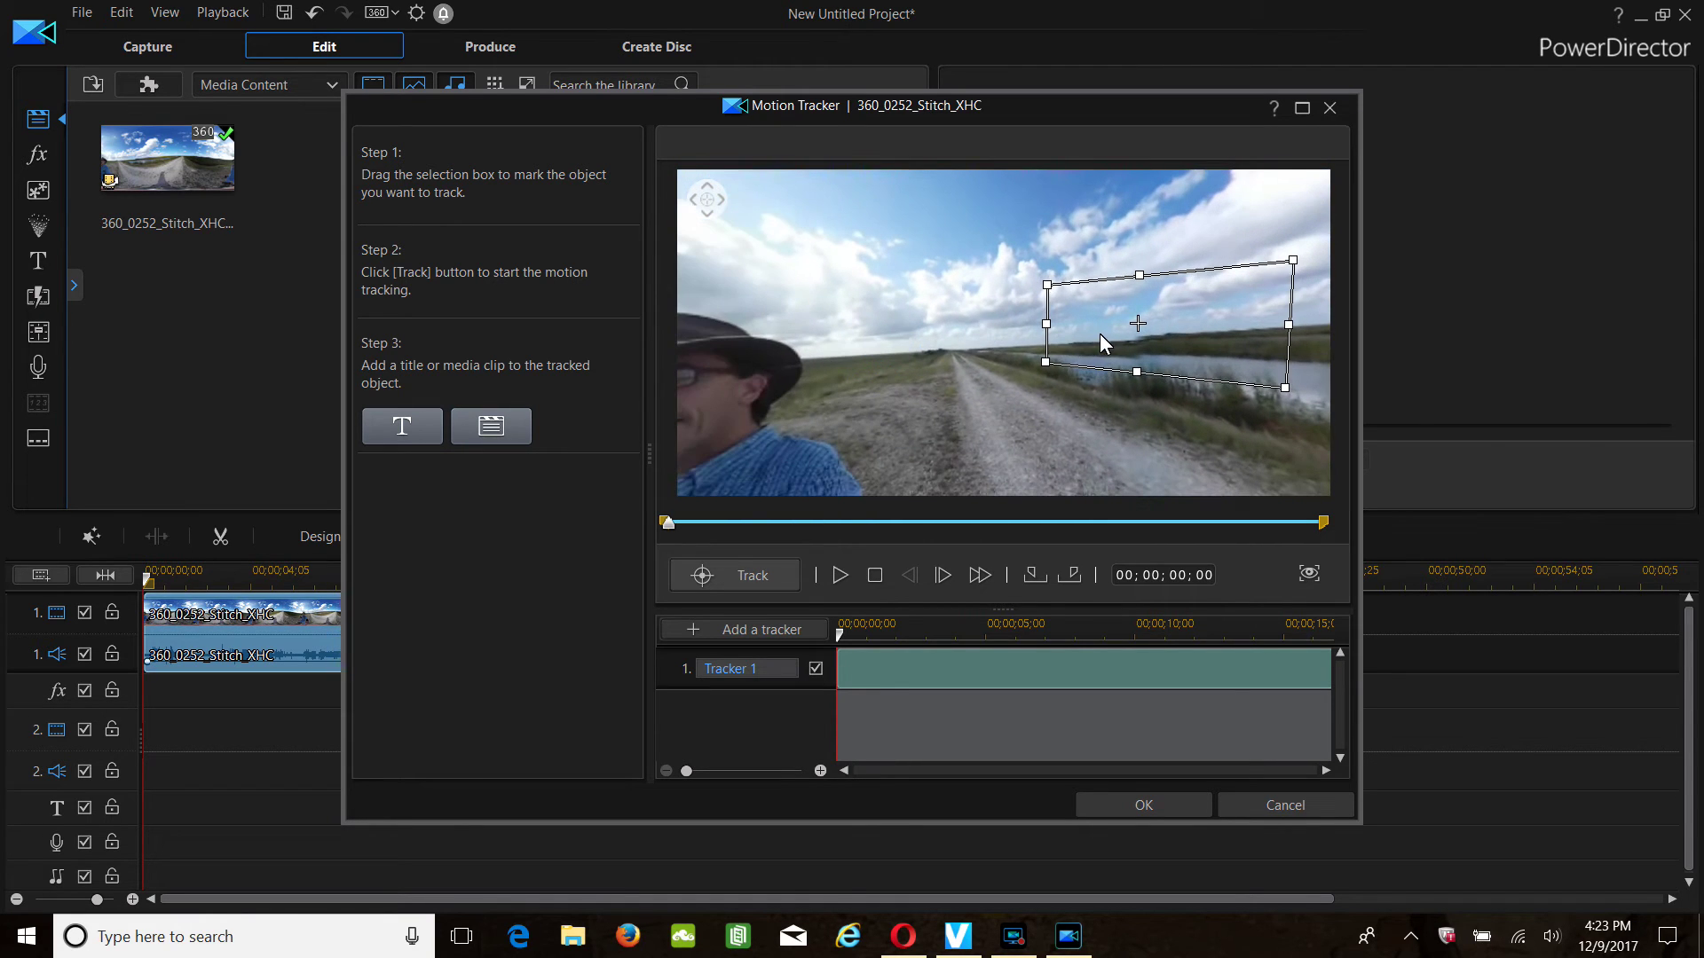
Move Tracker 1's box onto the man's head and shrink it to fit his hat and face
left_click_drag(1099, 333, 884, 355)
left_click_drag(1035, 314, 1195, 301)
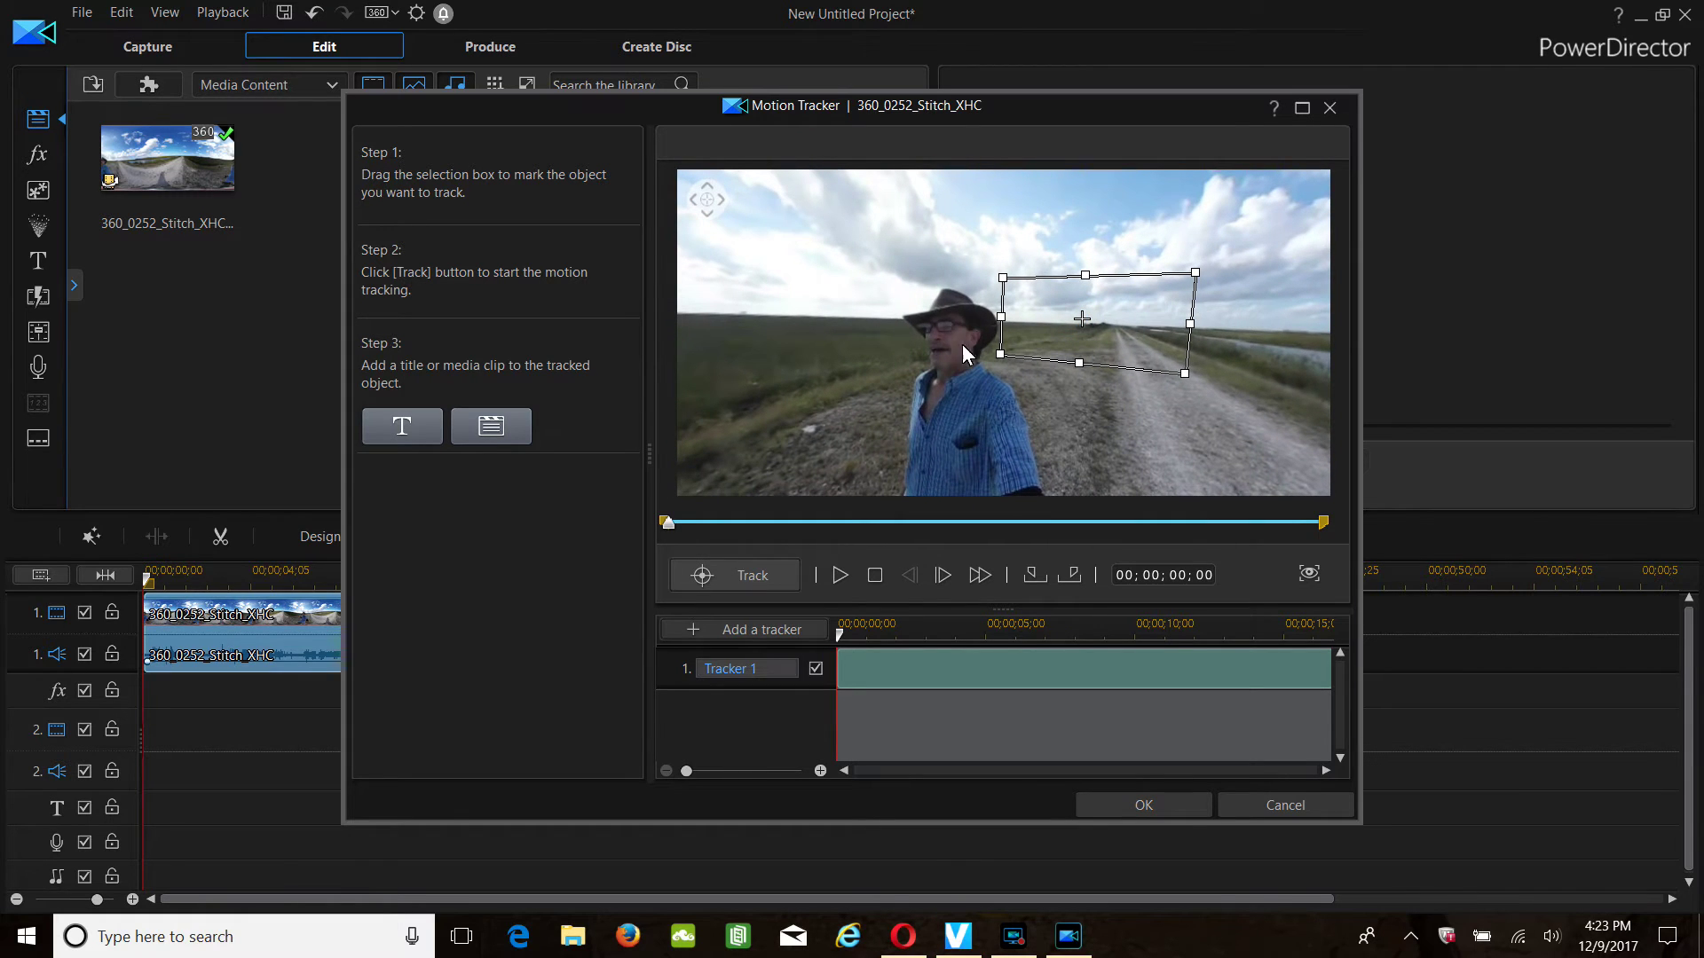
left_click_drag(1074, 327, 949, 332)
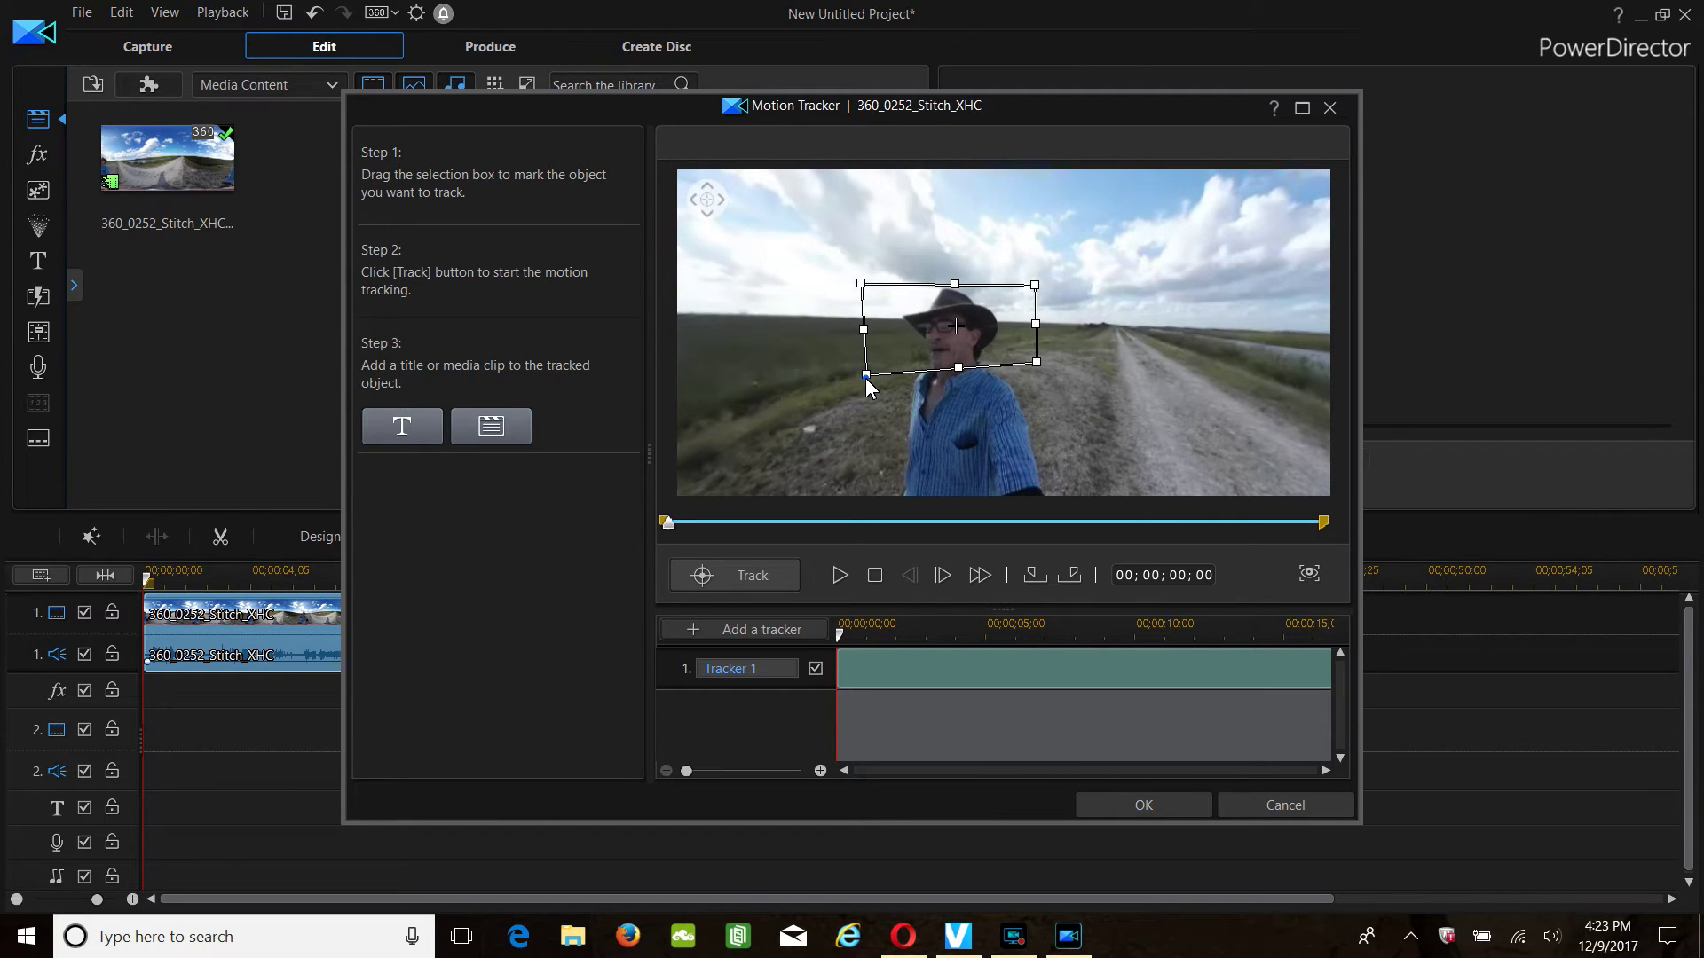
left_click_drag(865, 376, 900, 330)
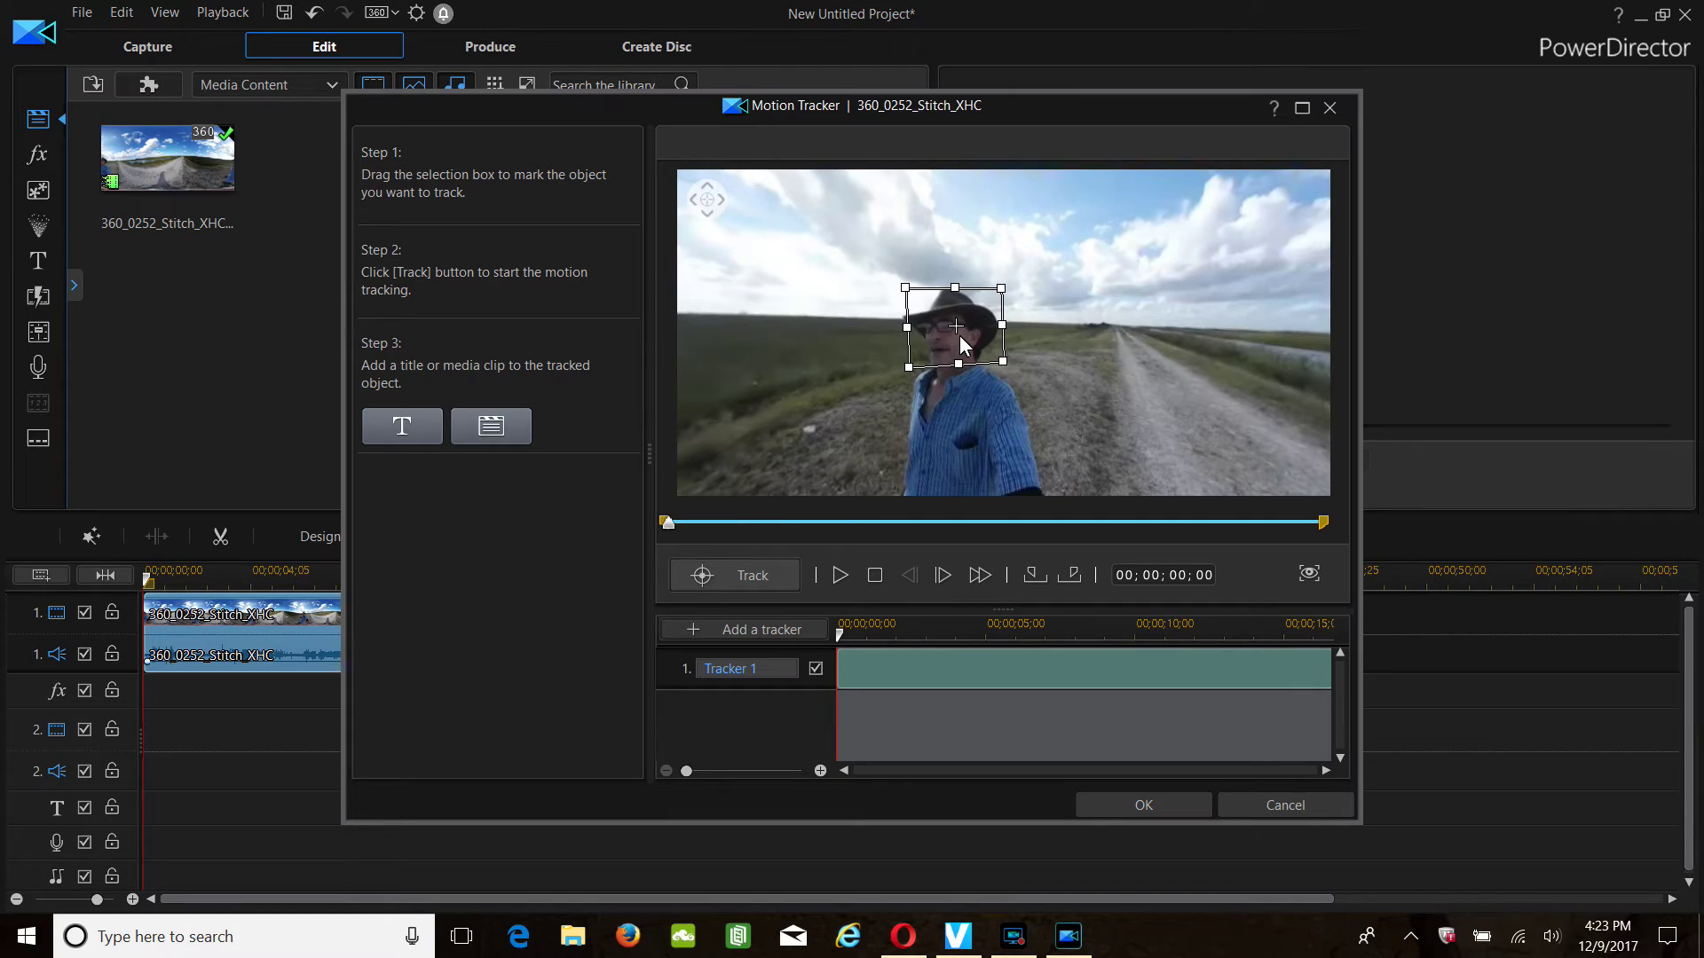
left_click_drag(957, 325, 947, 329)
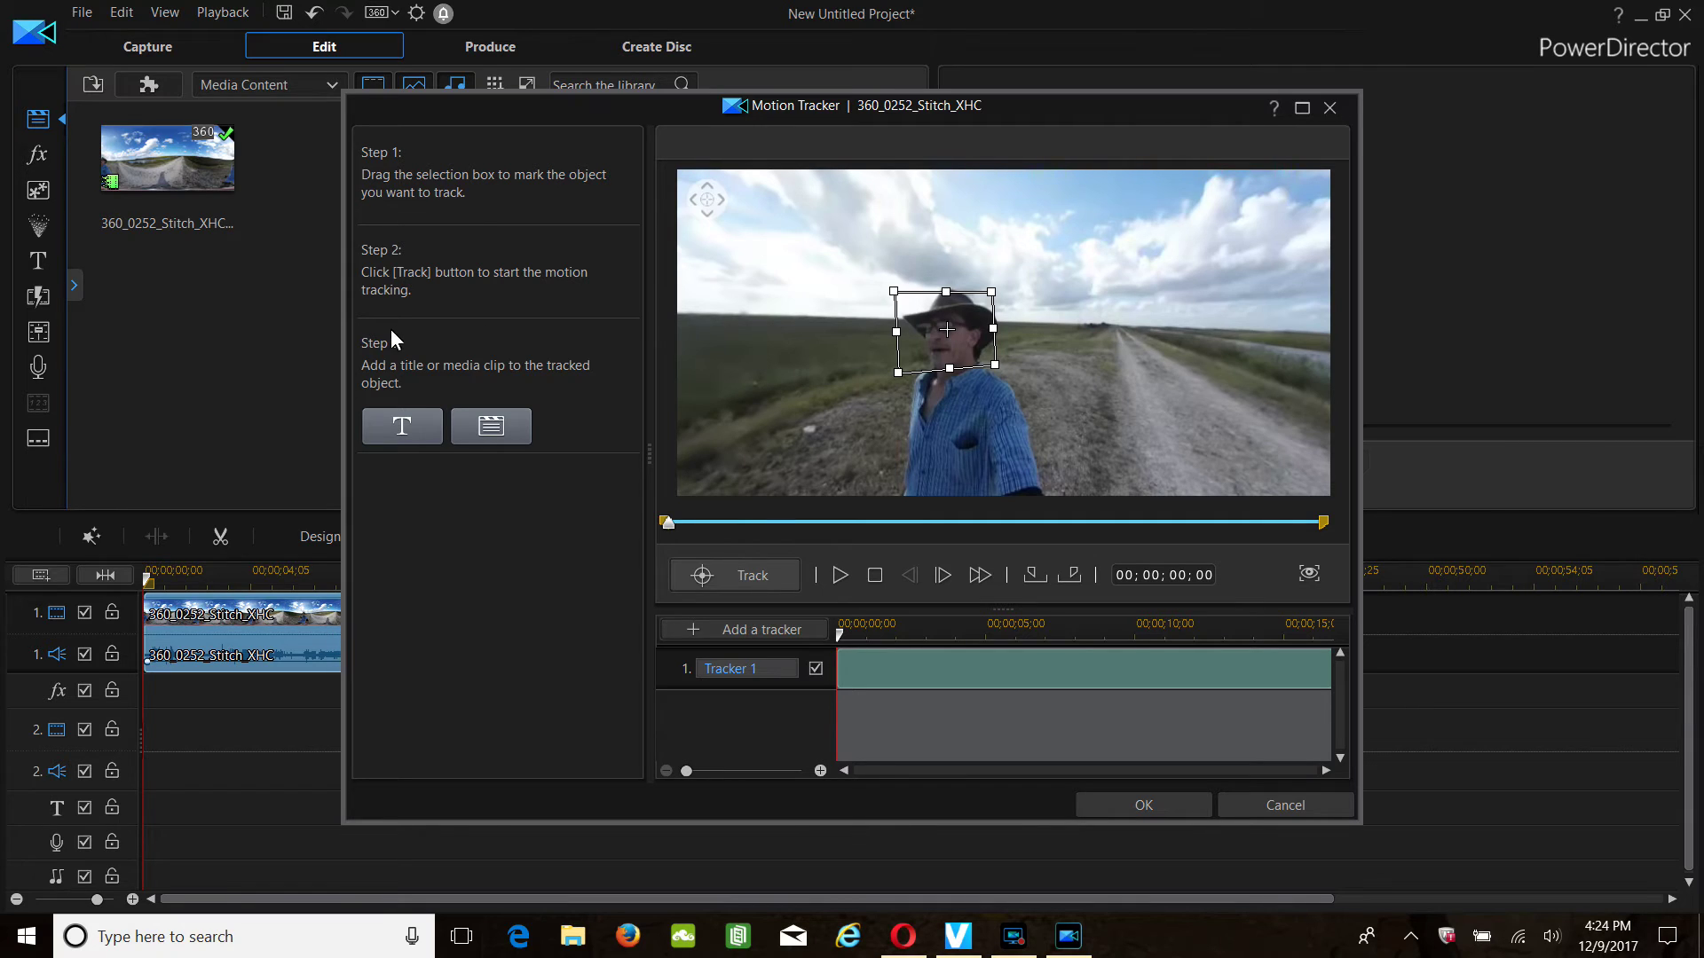
Run motion tracking on the face and stop it at 00;00;01;20
left_click(722, 581)
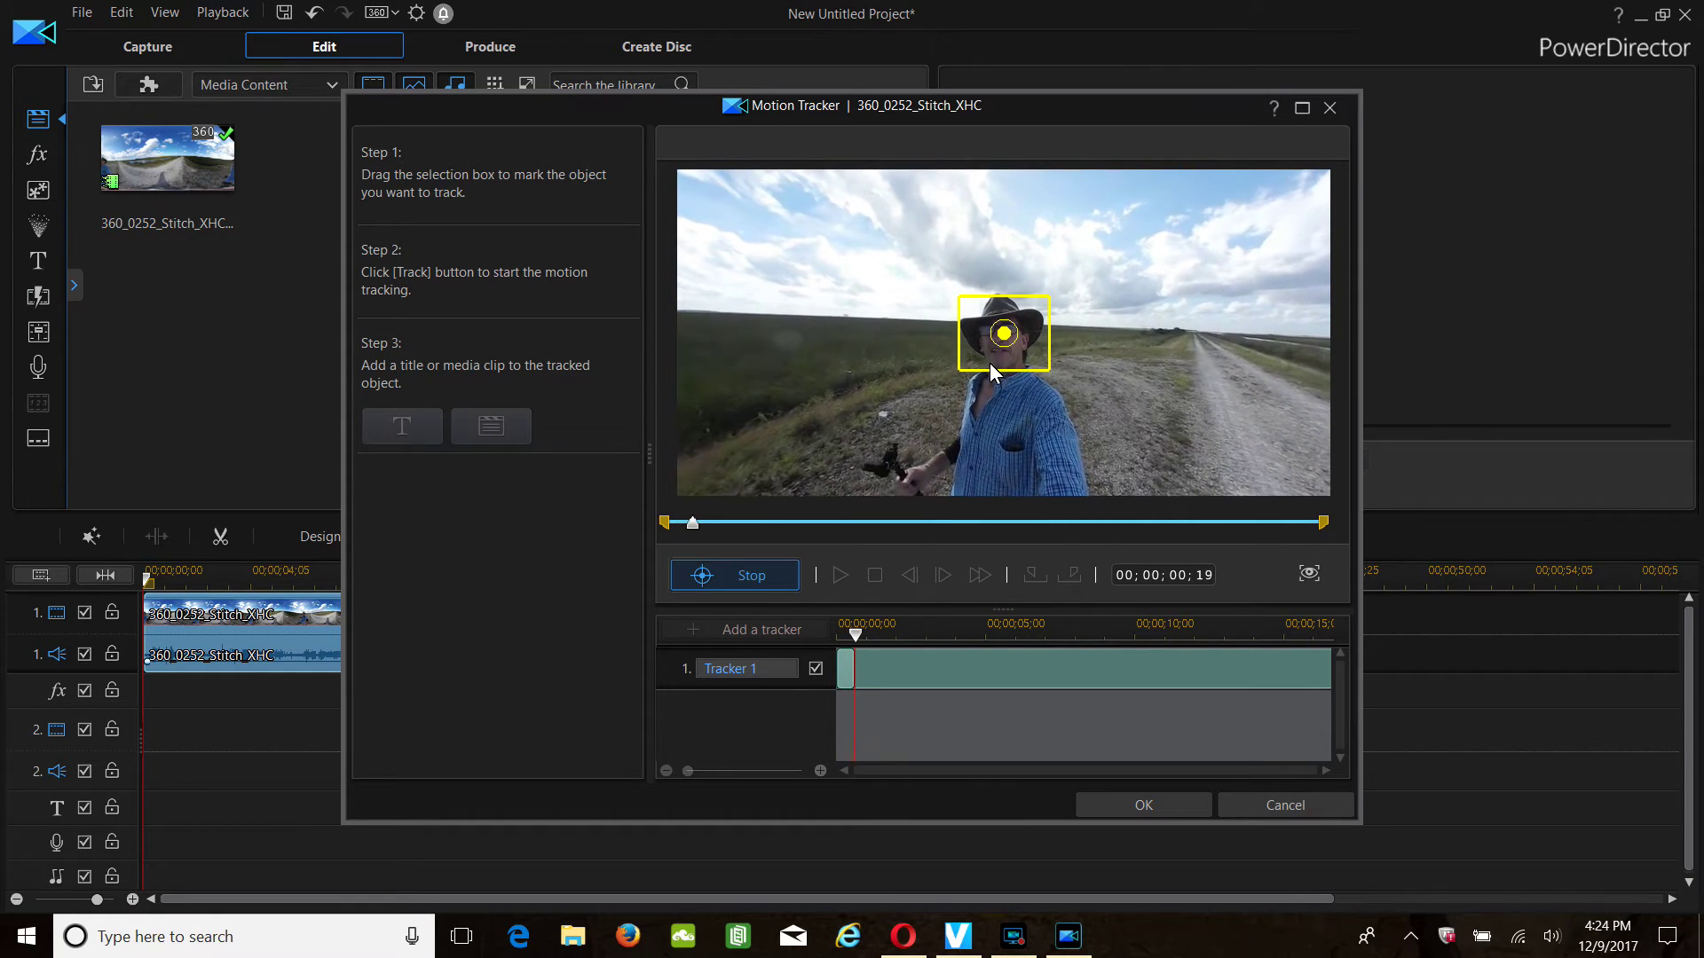
left_click(748, 570)
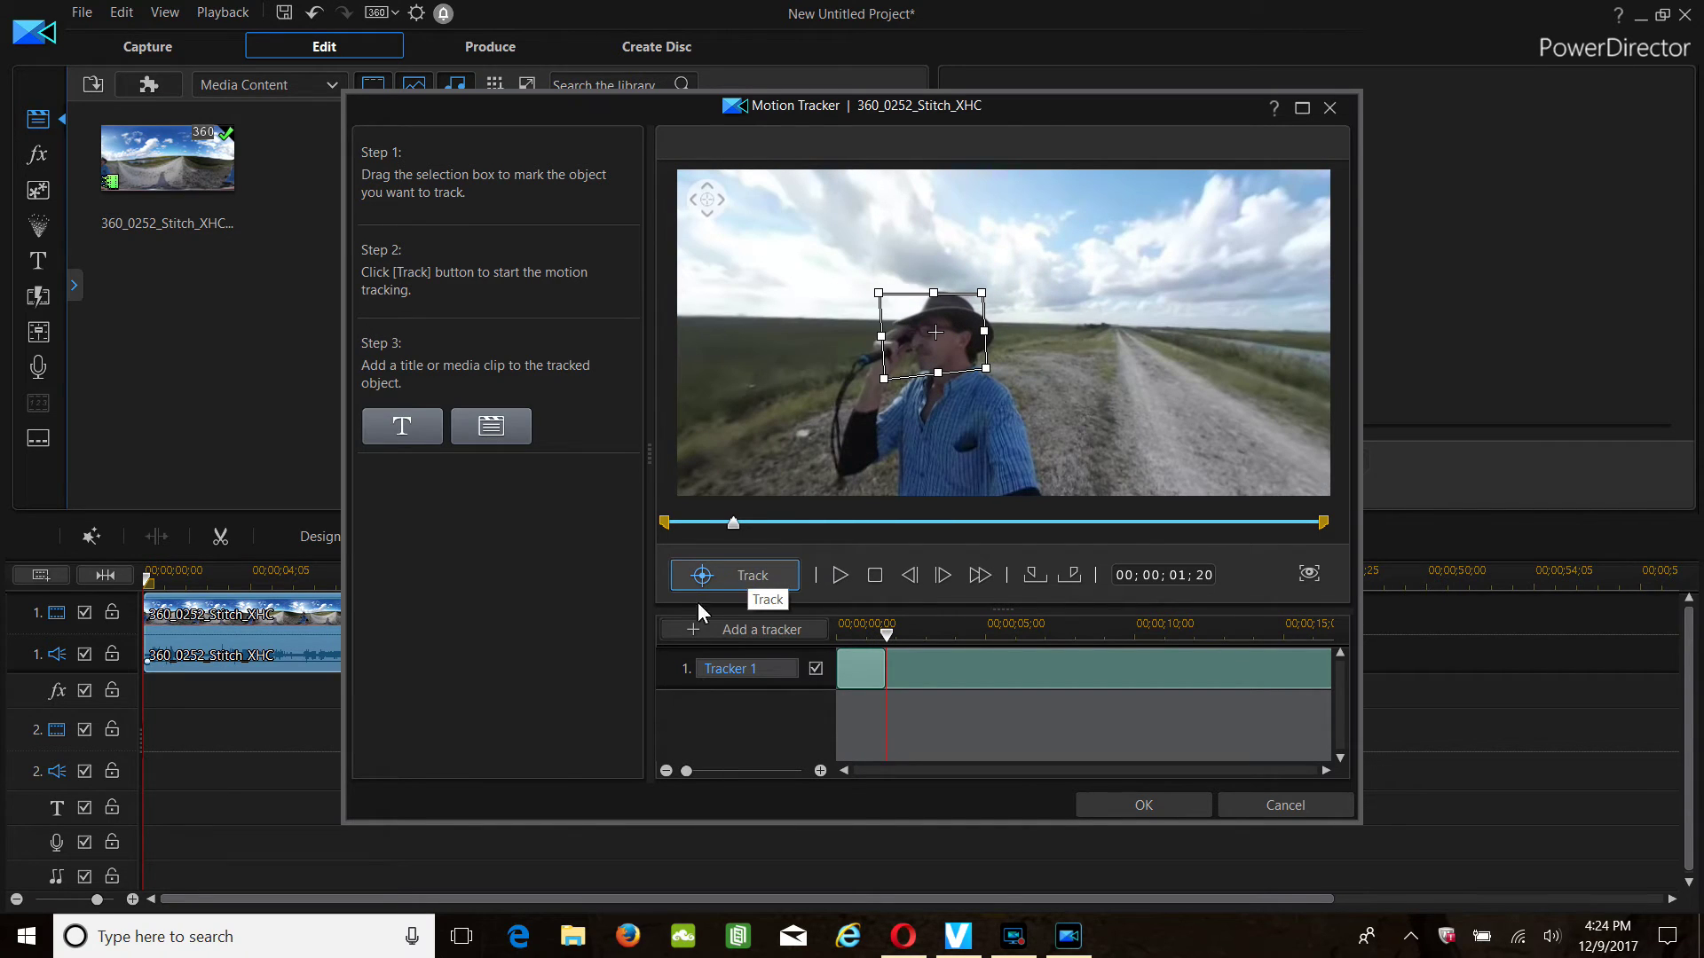
Attach a title reading 'Person' to Tracker 1
left_click(386, 435)
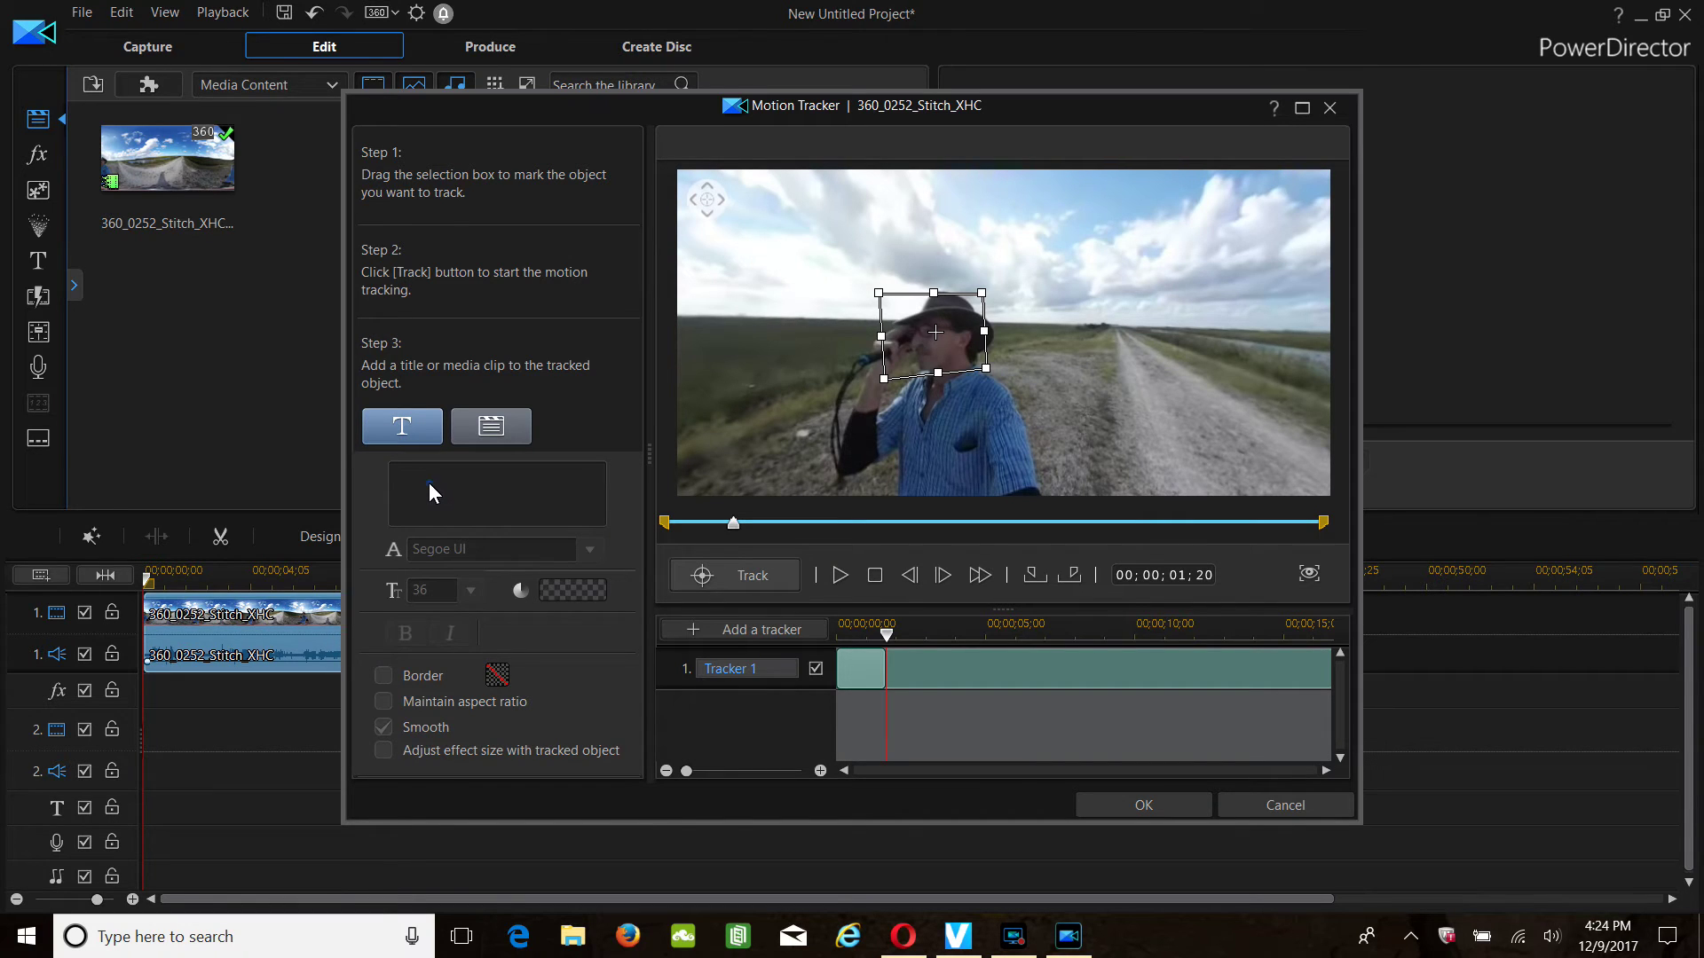
left_click(429, 488)
mouse_move(903, 937)
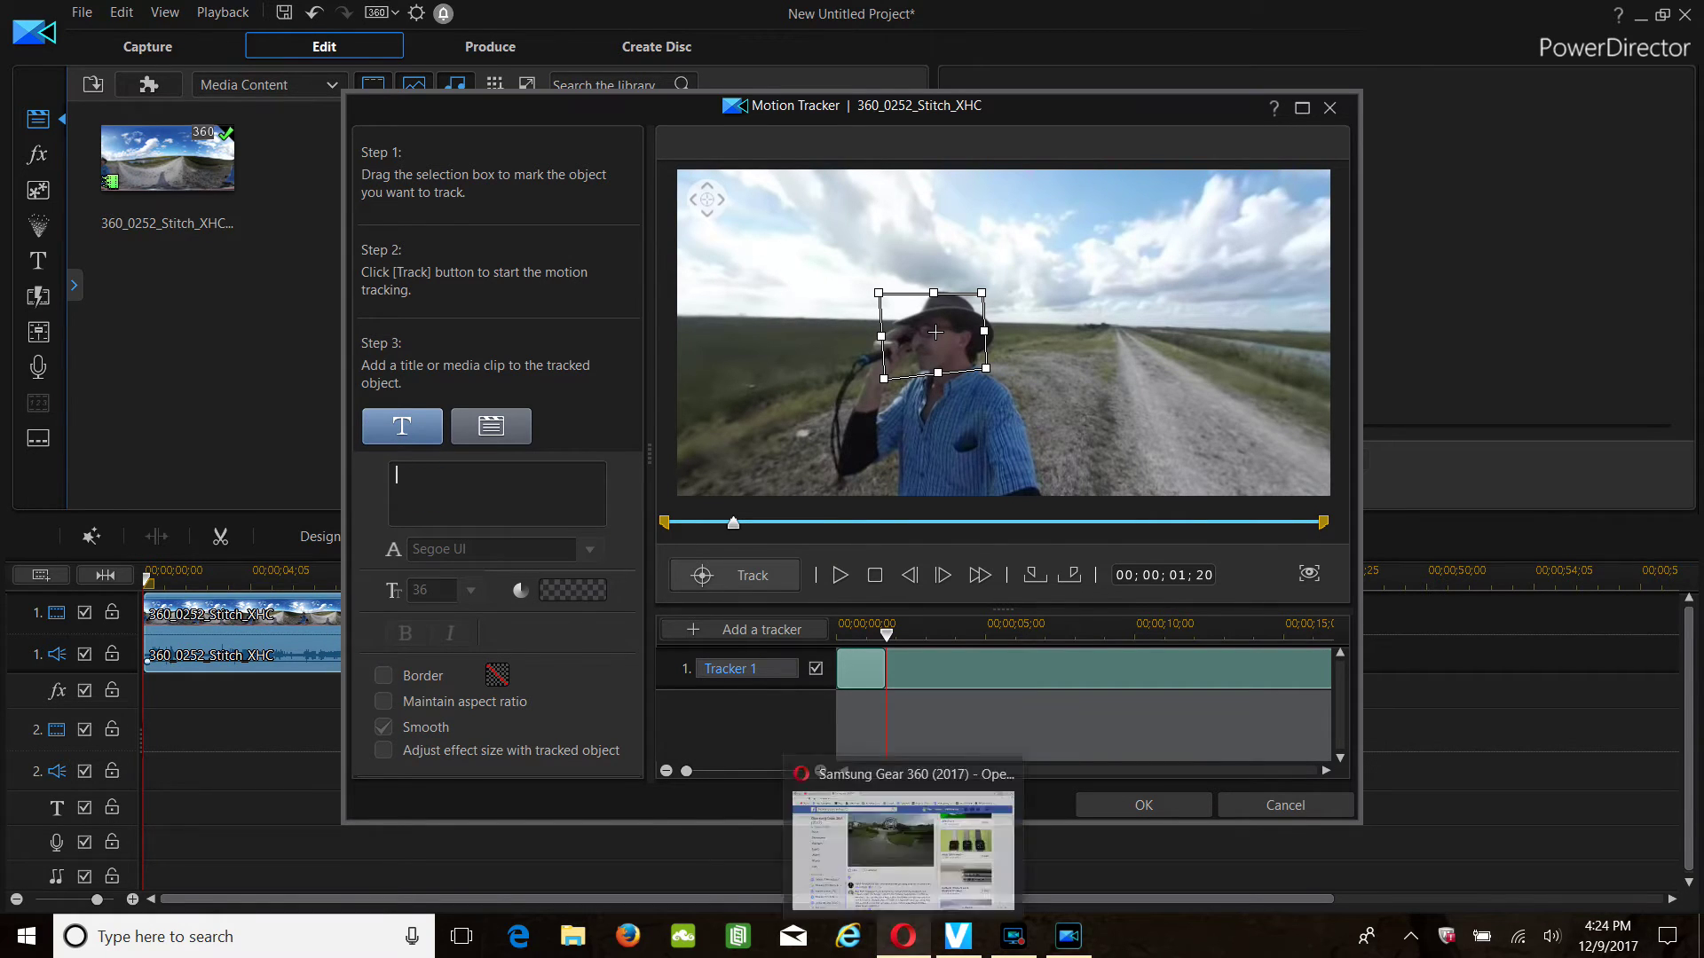
type("Person")
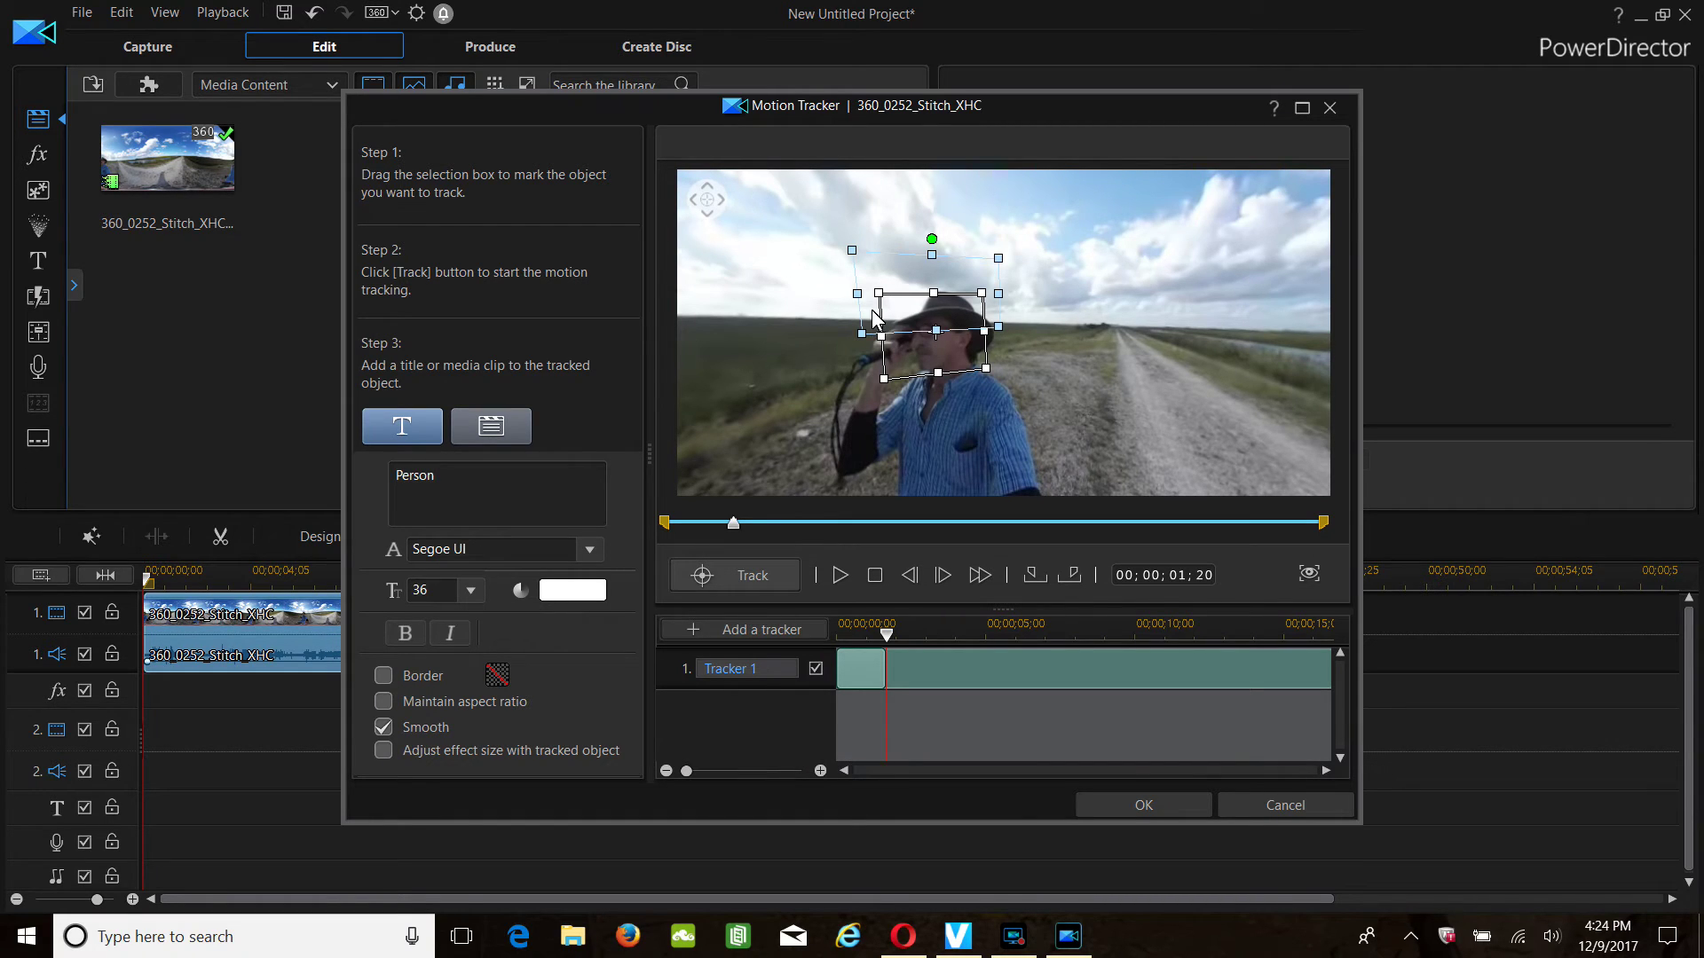
Set the Person title's font size to 14 and place it over the man's face
left_click(468, 592)
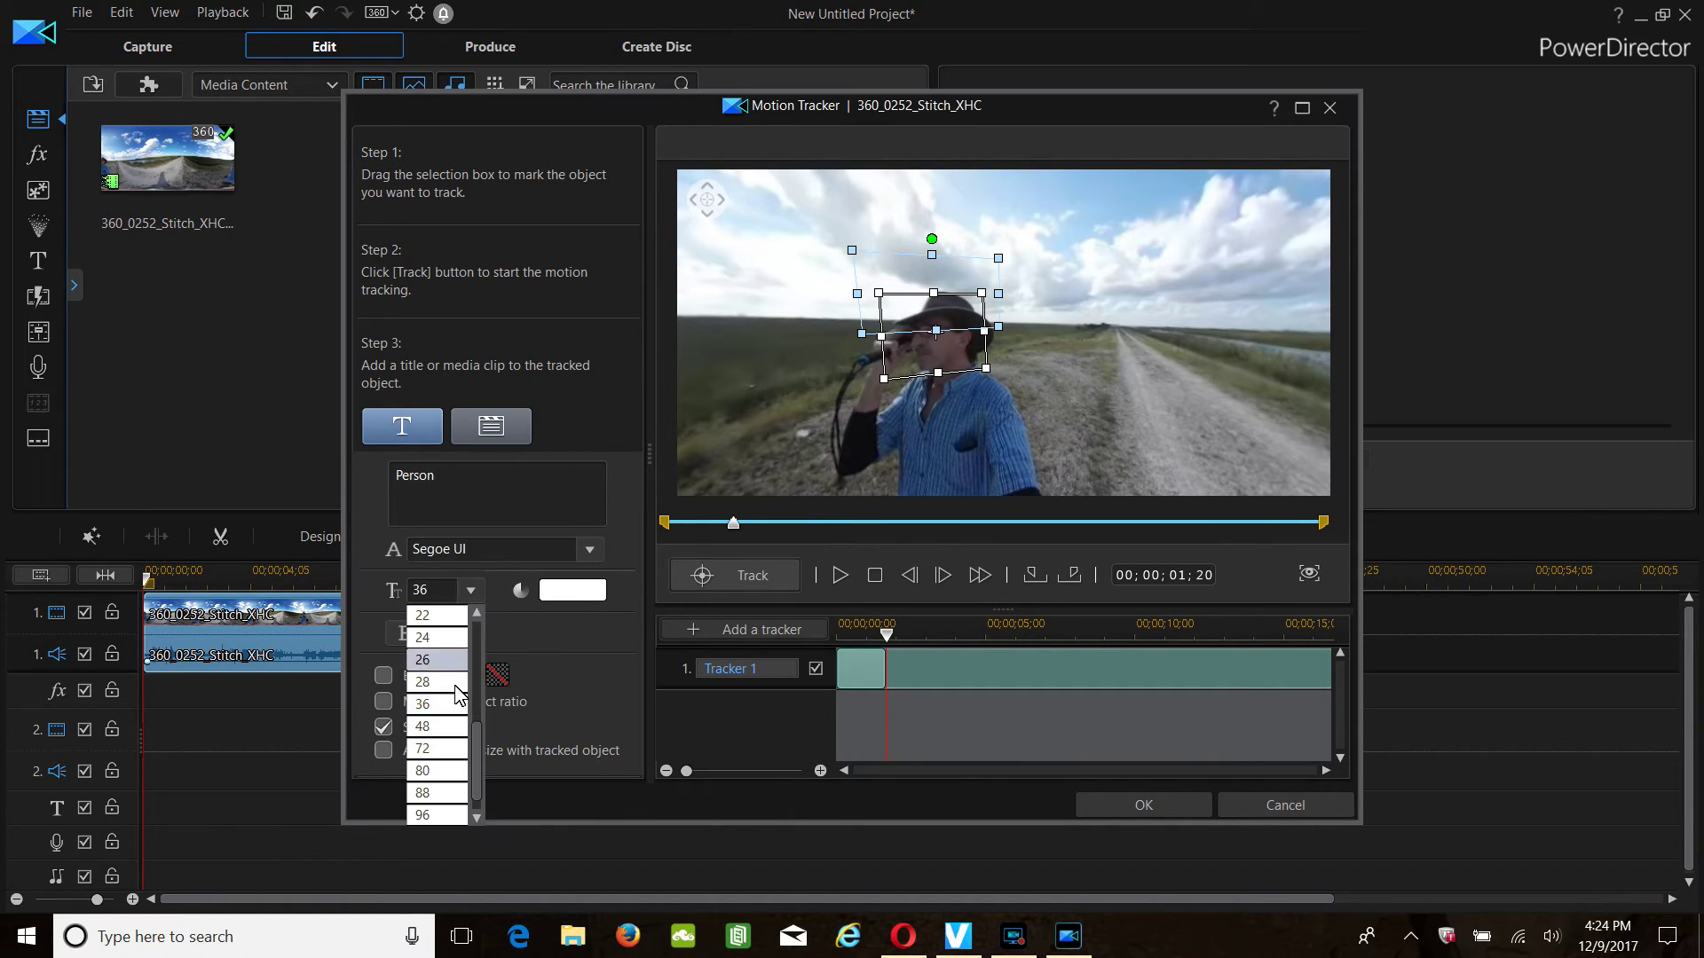
left_click_drag(476, 754, 484, 698)
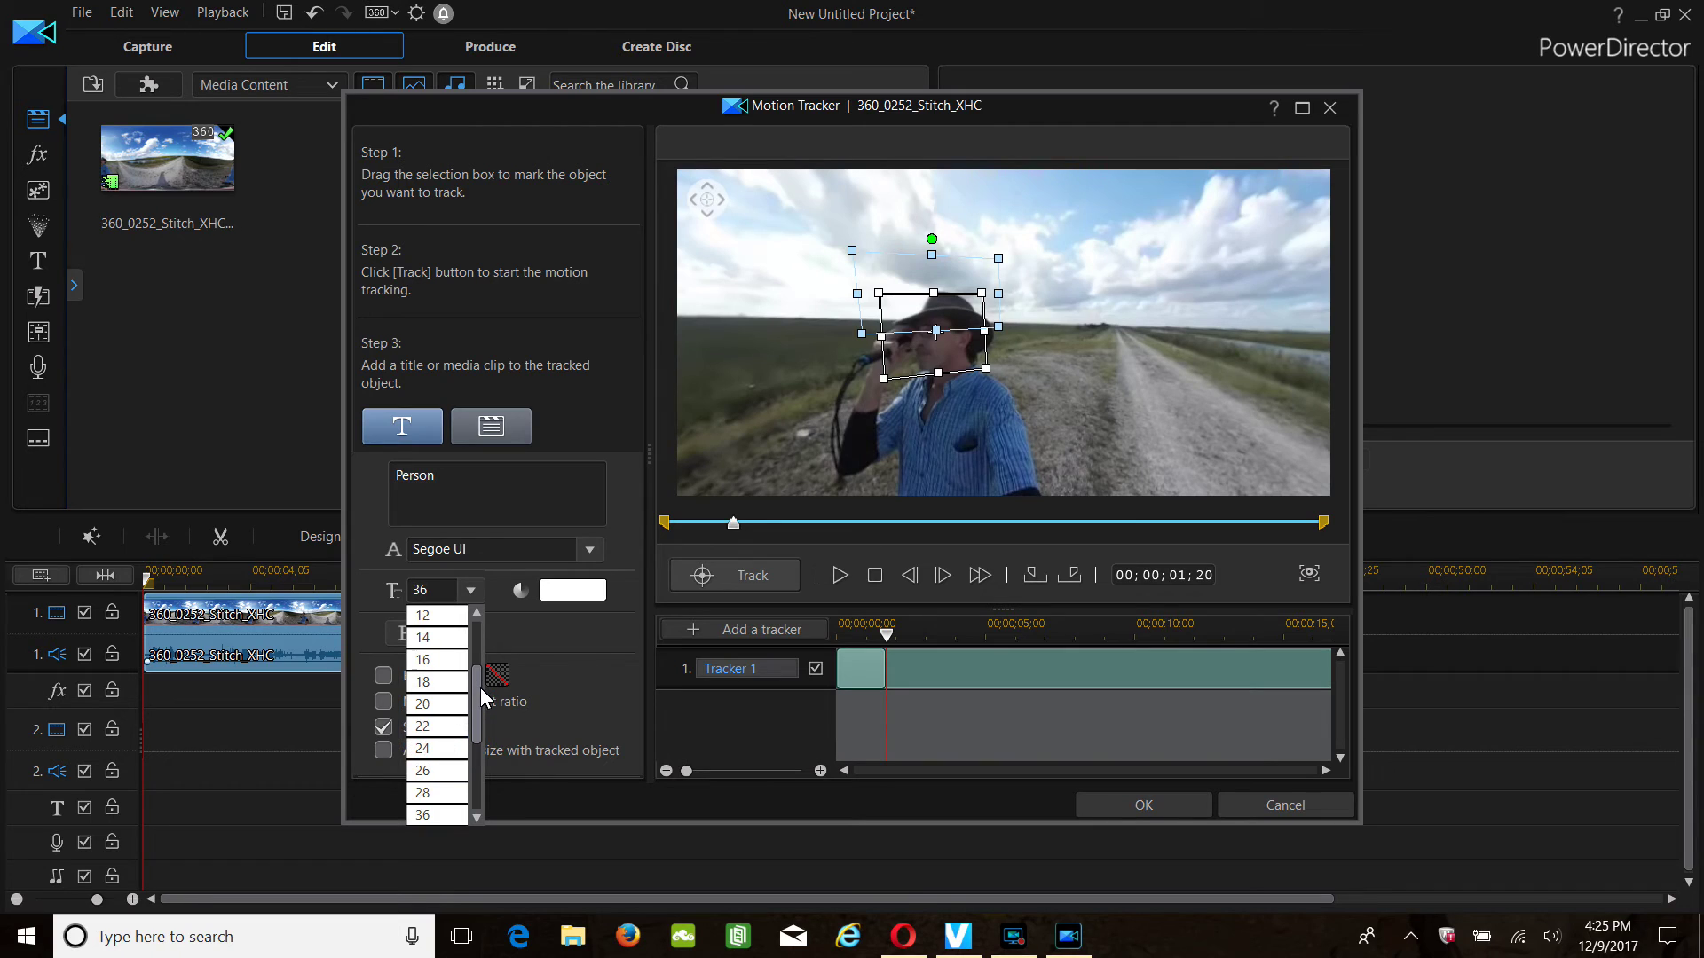
left_click(447, 637)
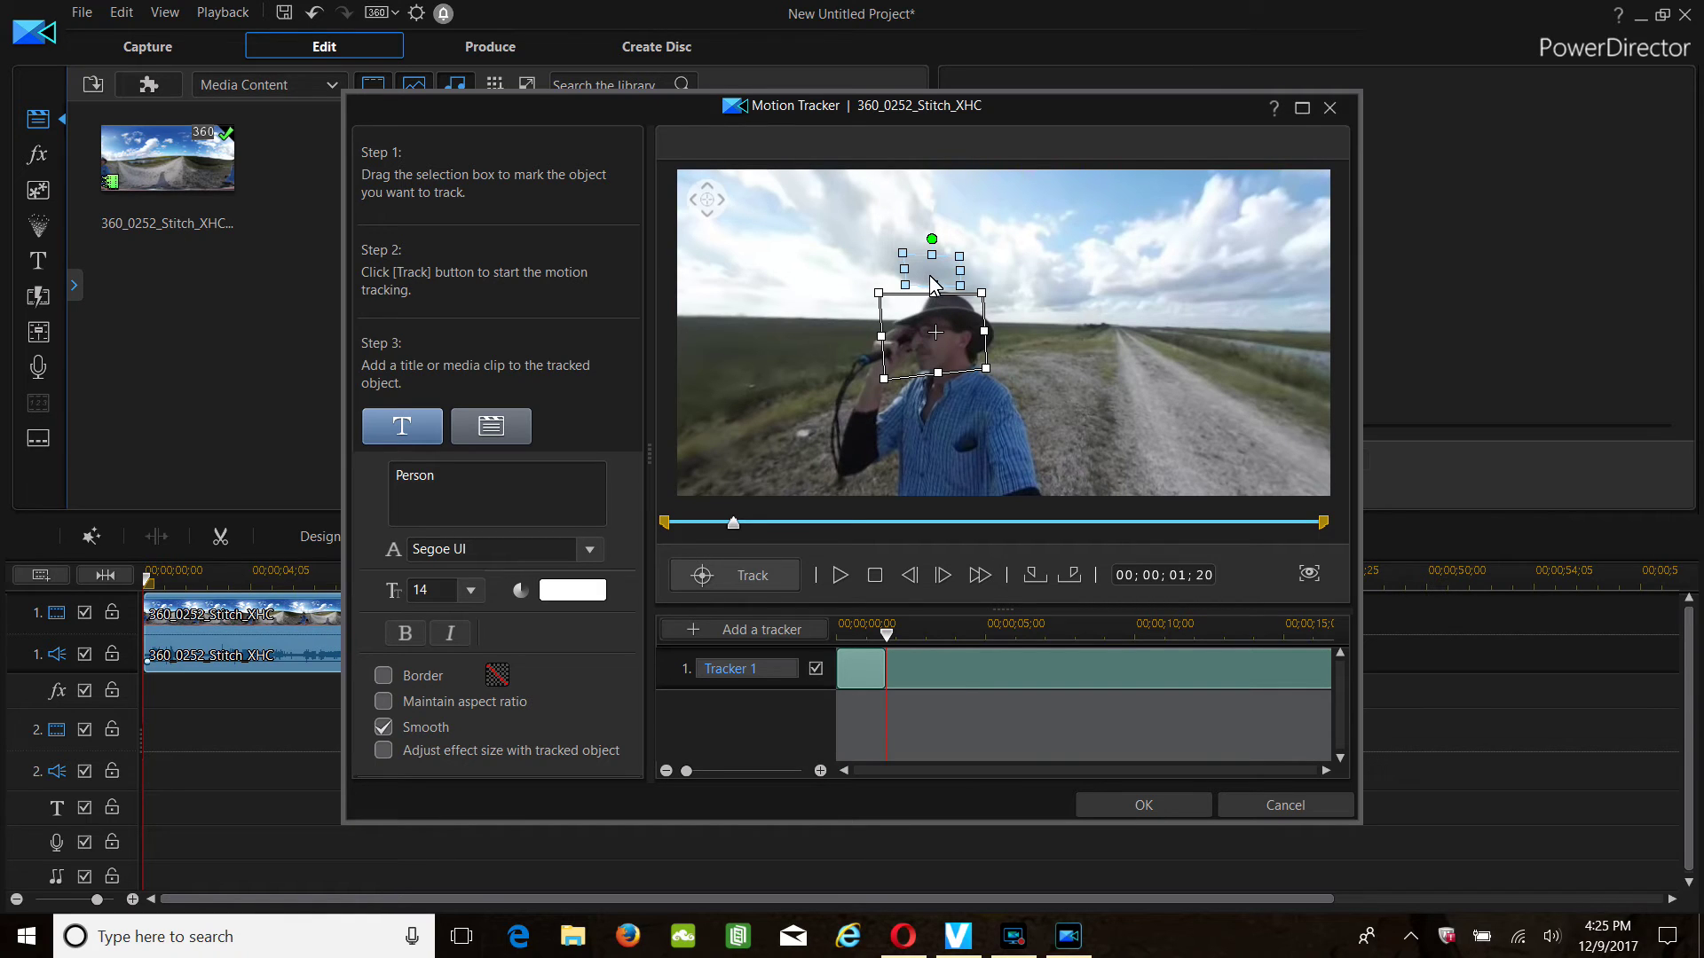
left_click_drag(931, 279, 919, 366)
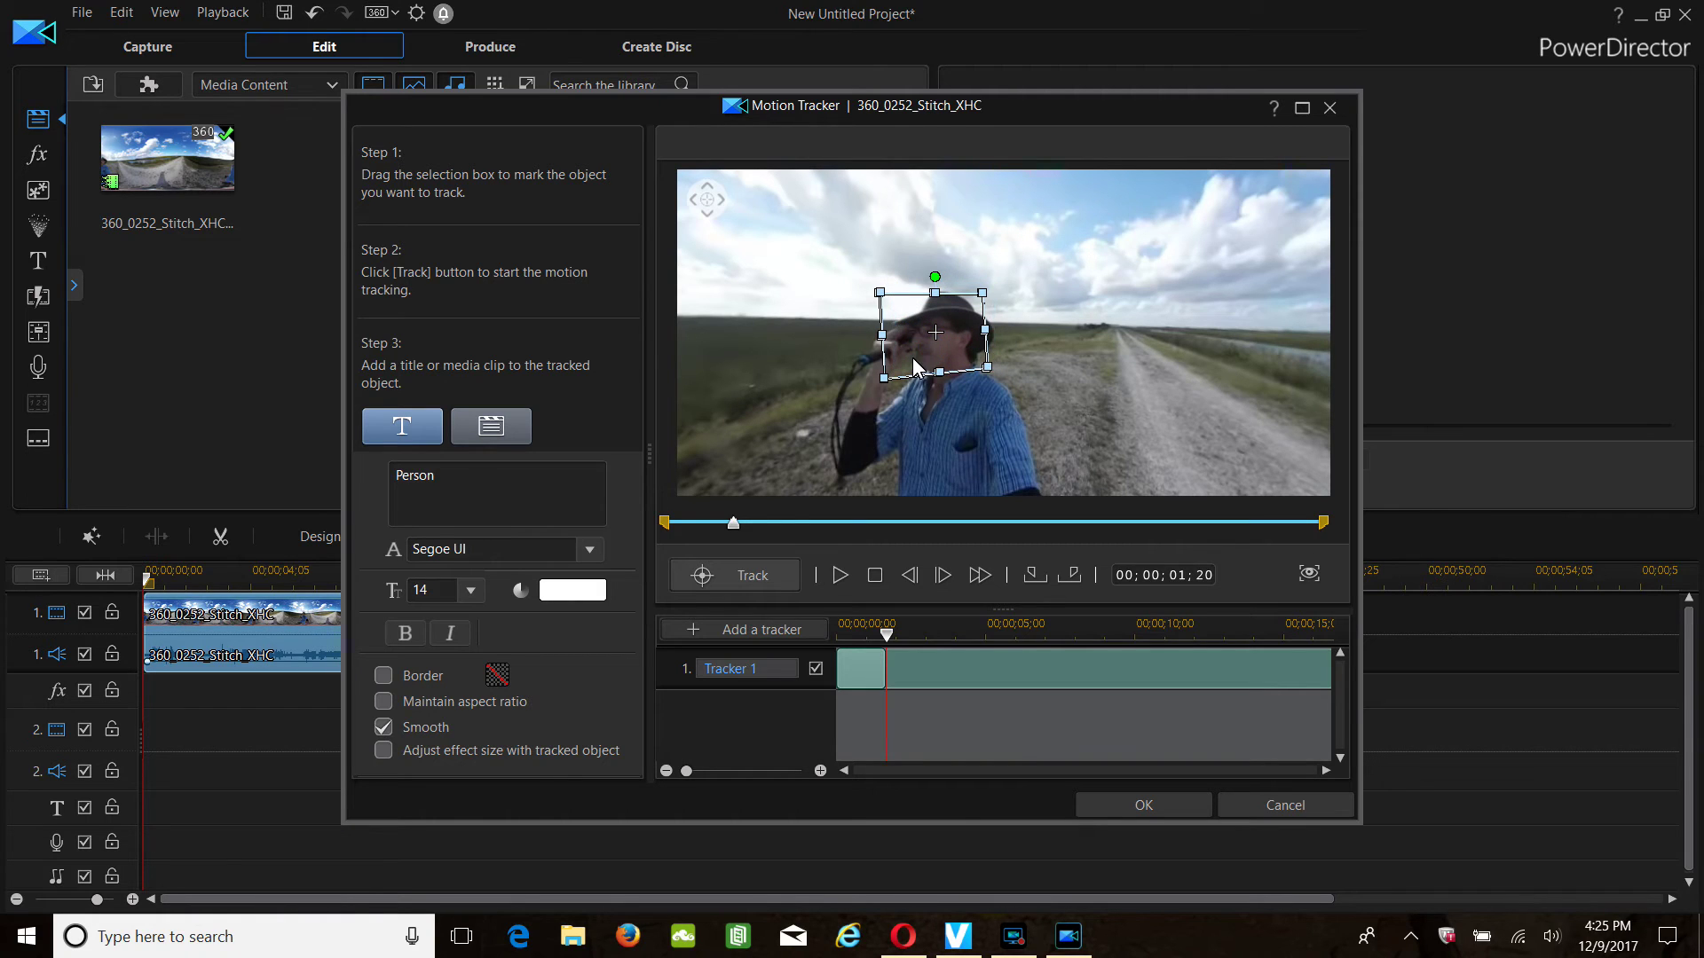
left_click(488, 427)
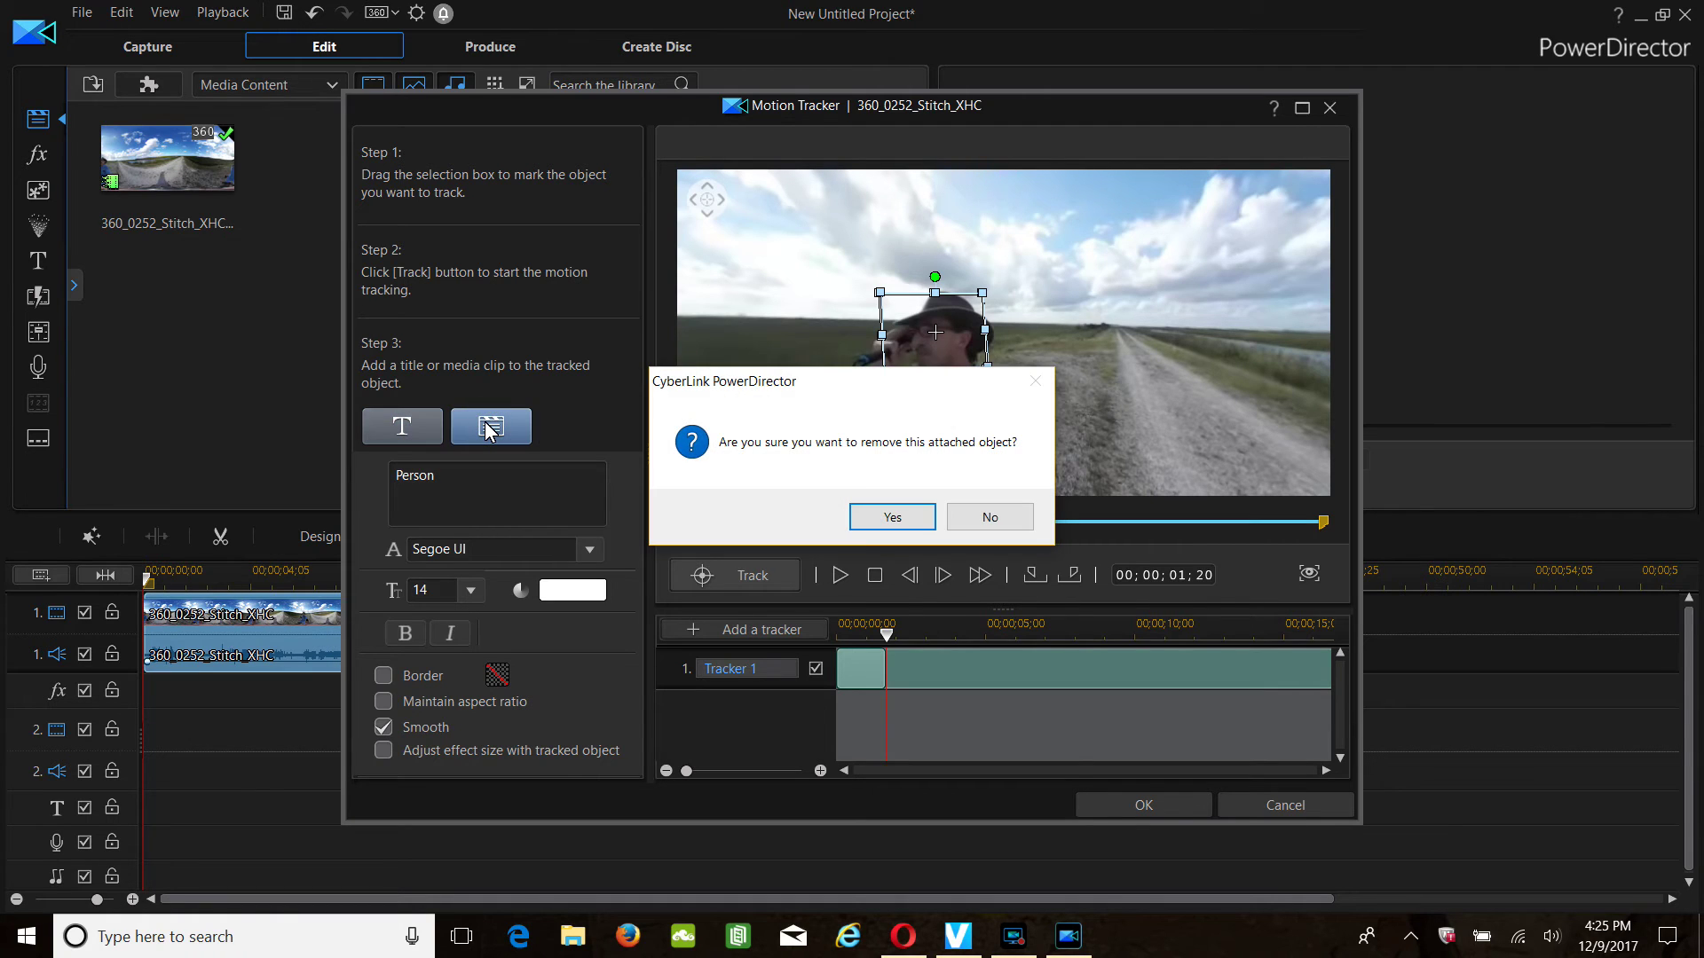
Replace the Person title with clip 360_0247_Stitch_XHC imported from the hard drive
left_click(892, 517)
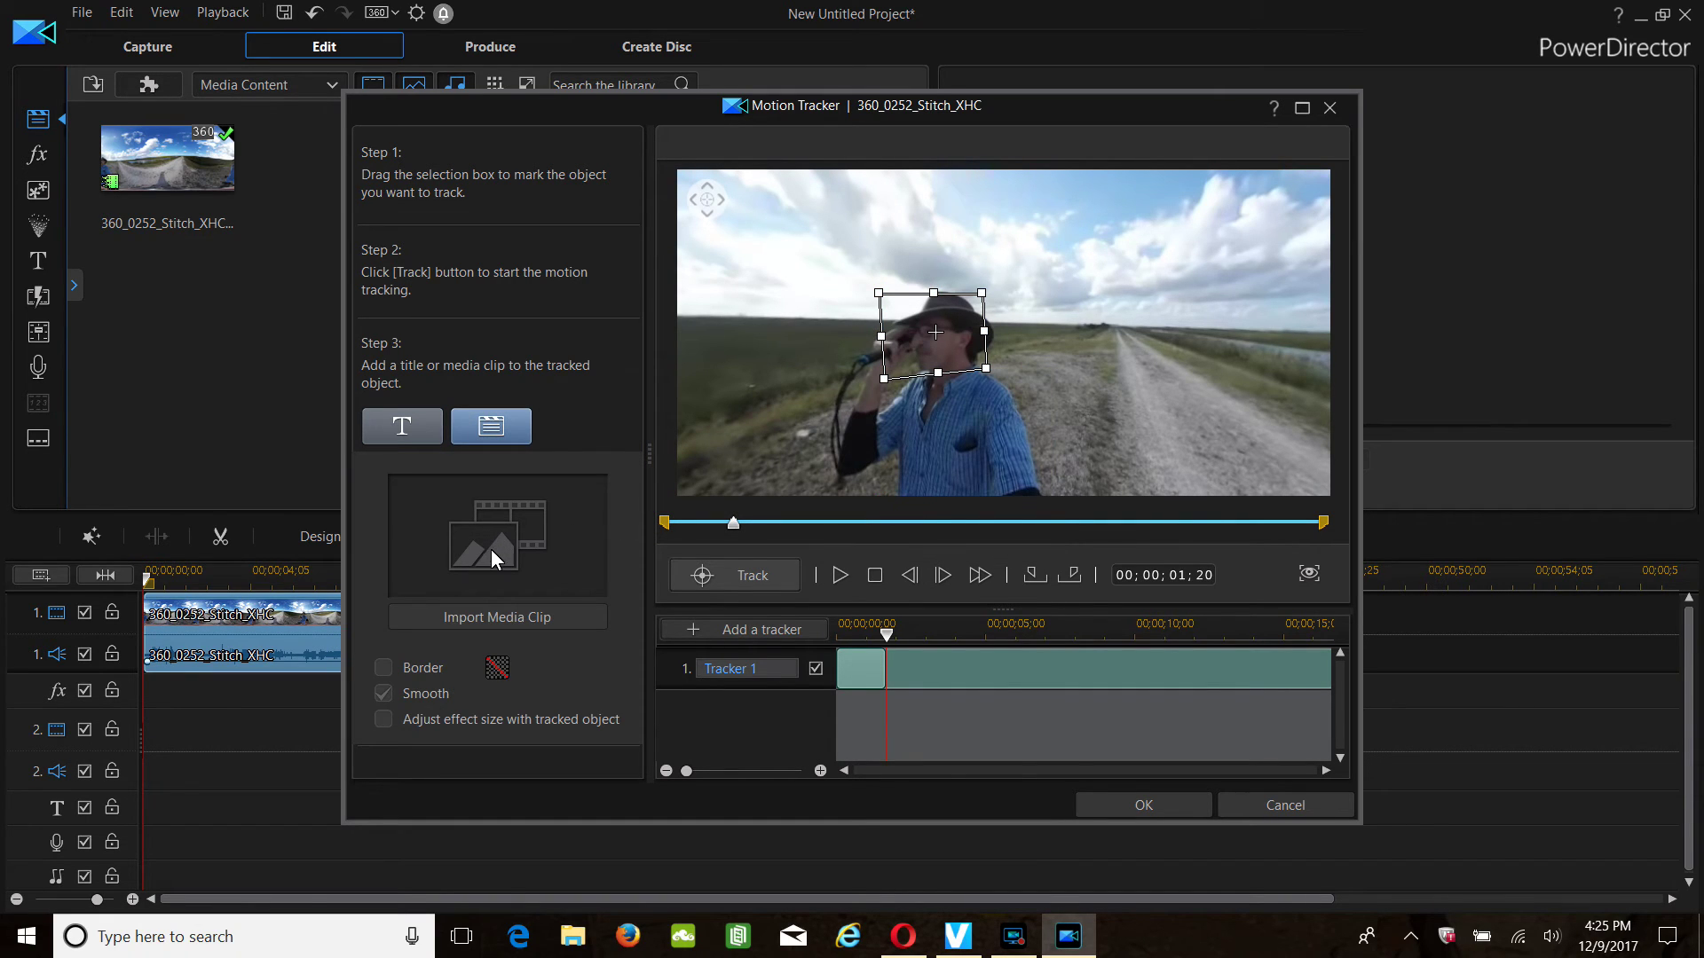
left_click(503, 621)
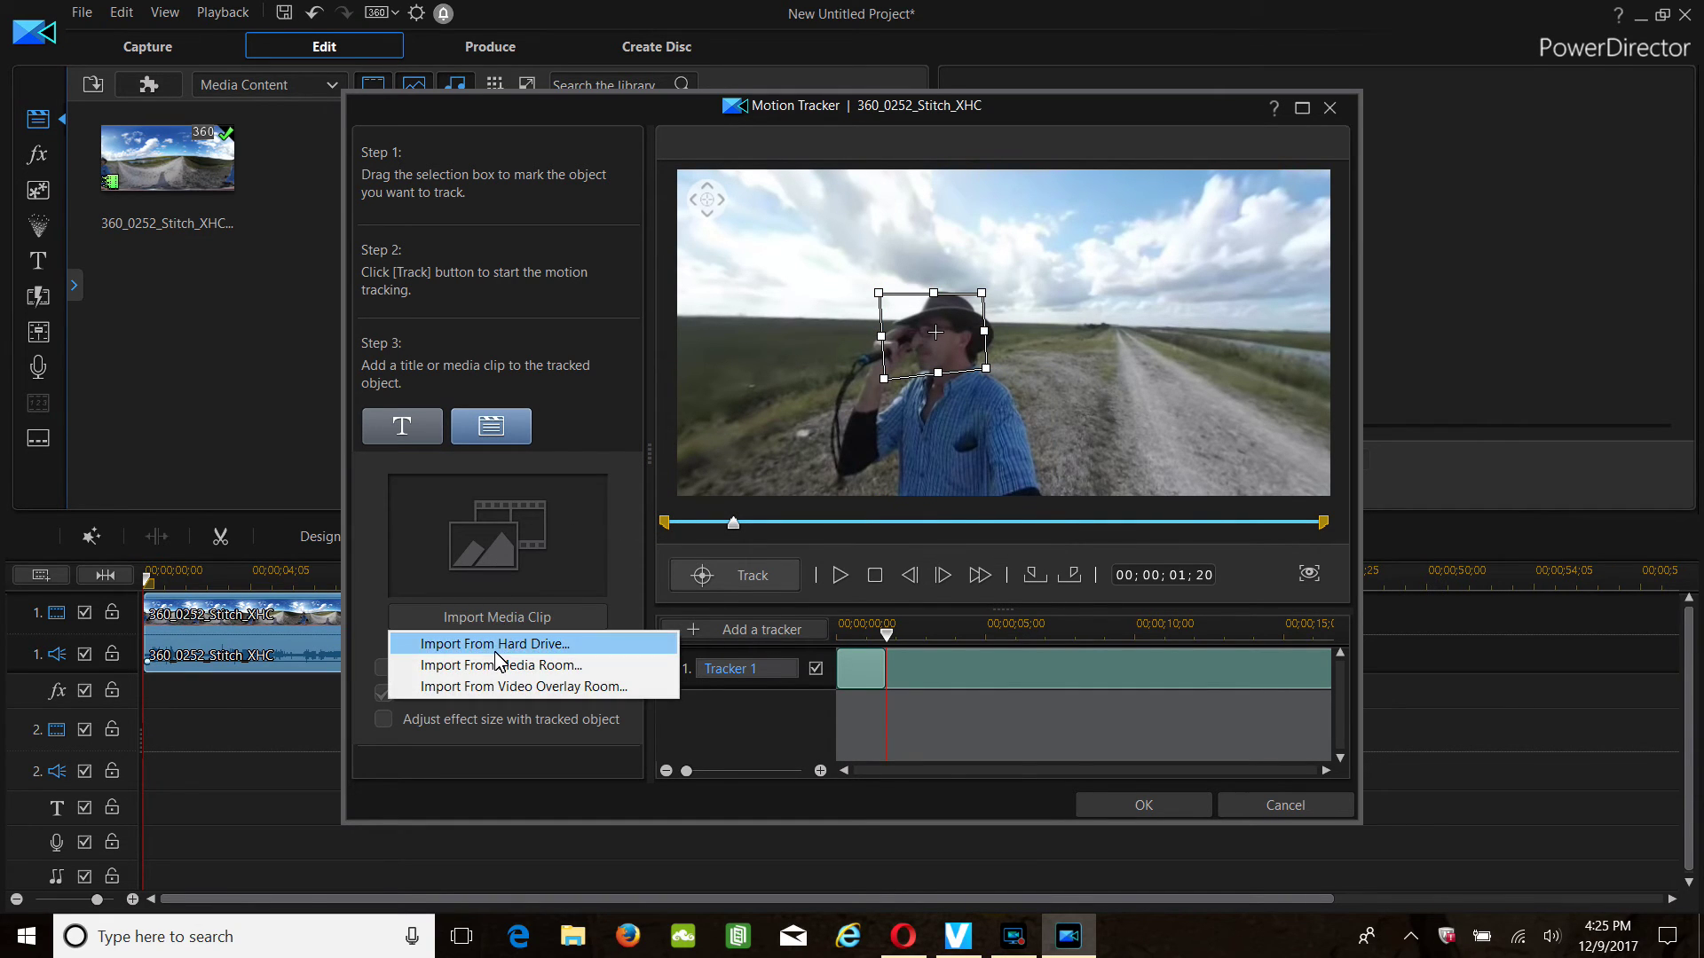
left_click(494, 652)
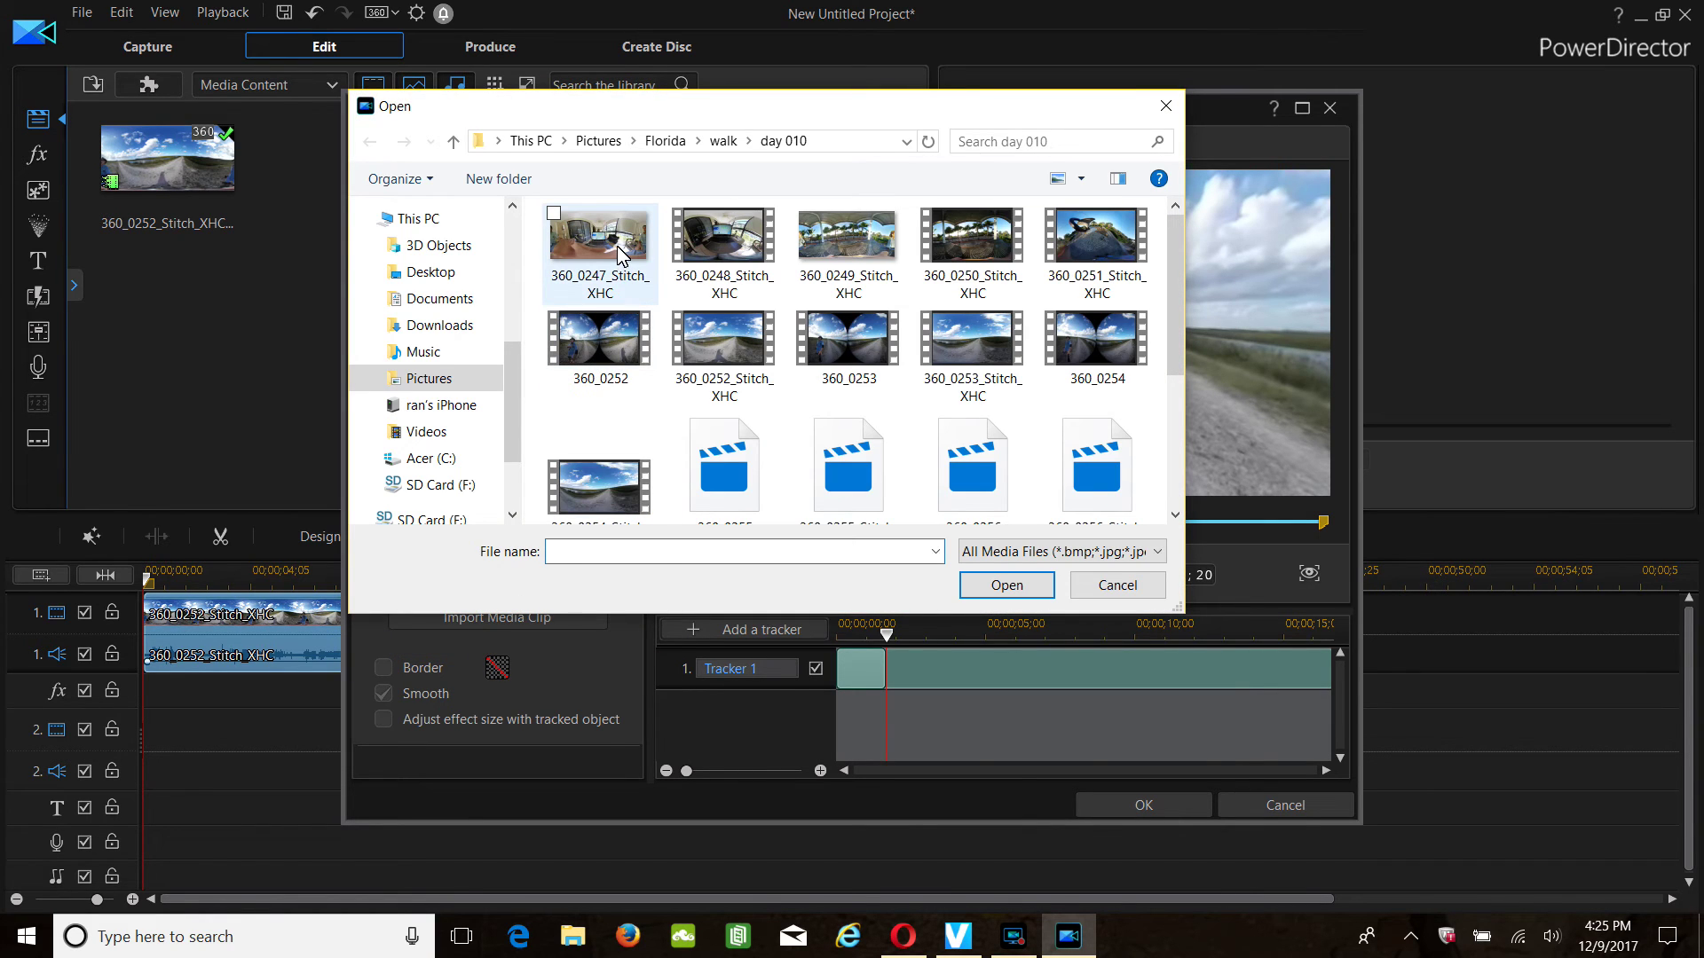
double_click(616, 247)
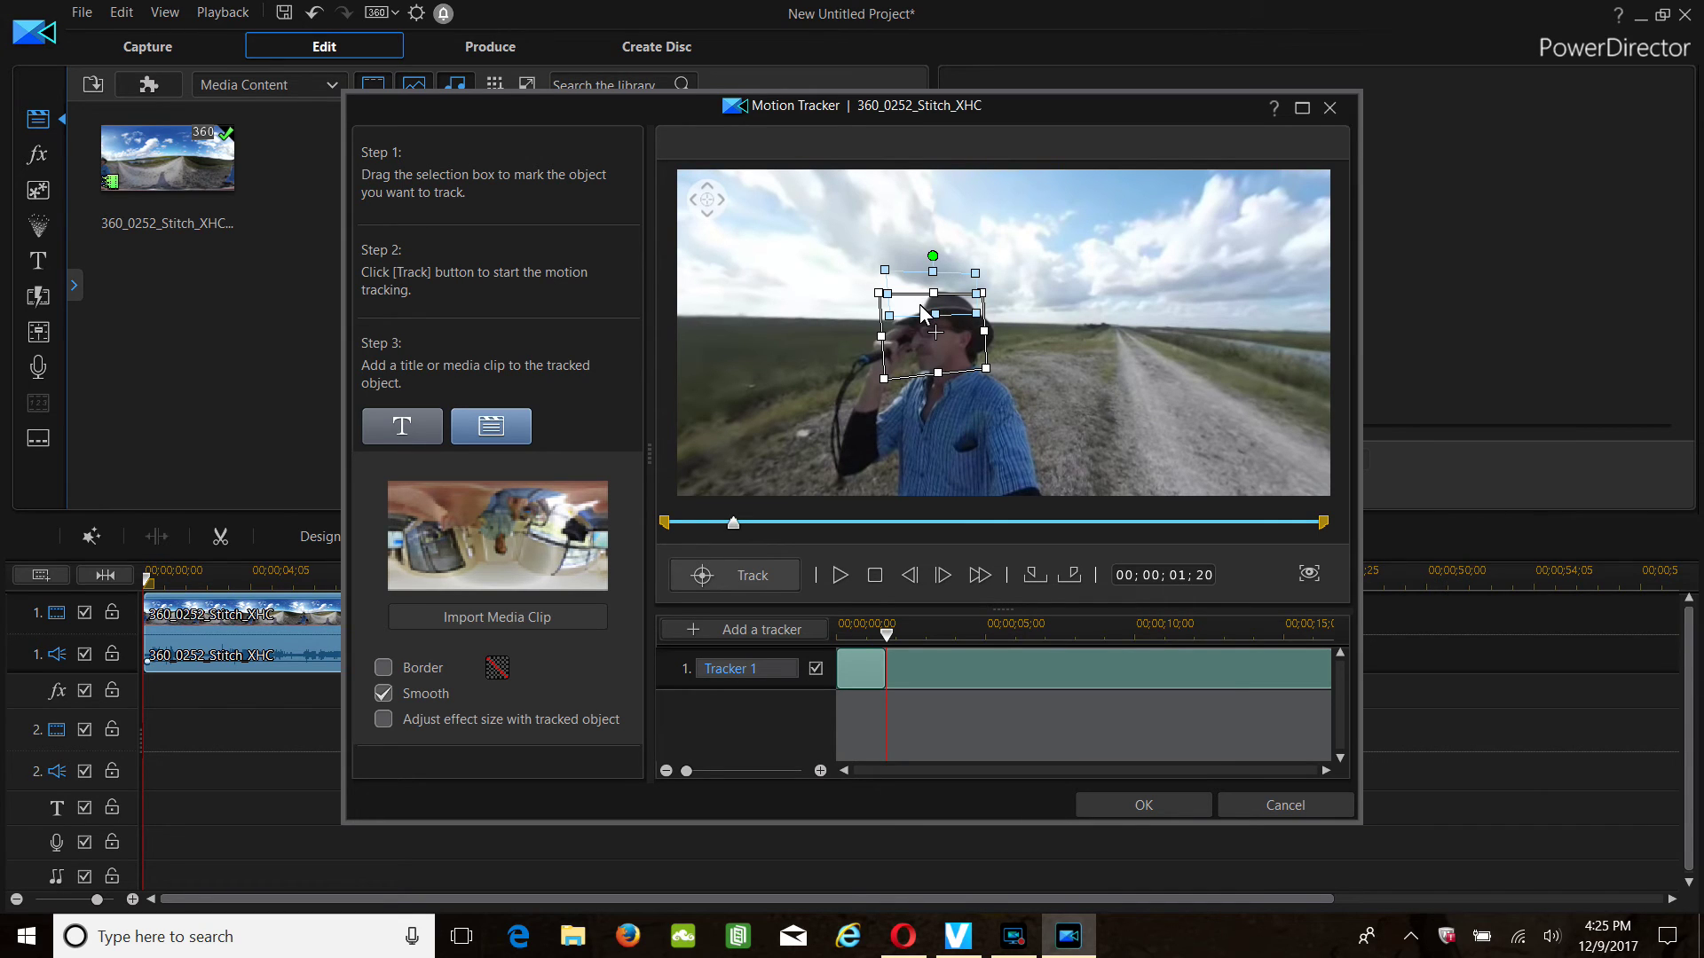
Move the attached clip down over the face and narrow its left side
left_click_drag(919, 306, 853, 373)
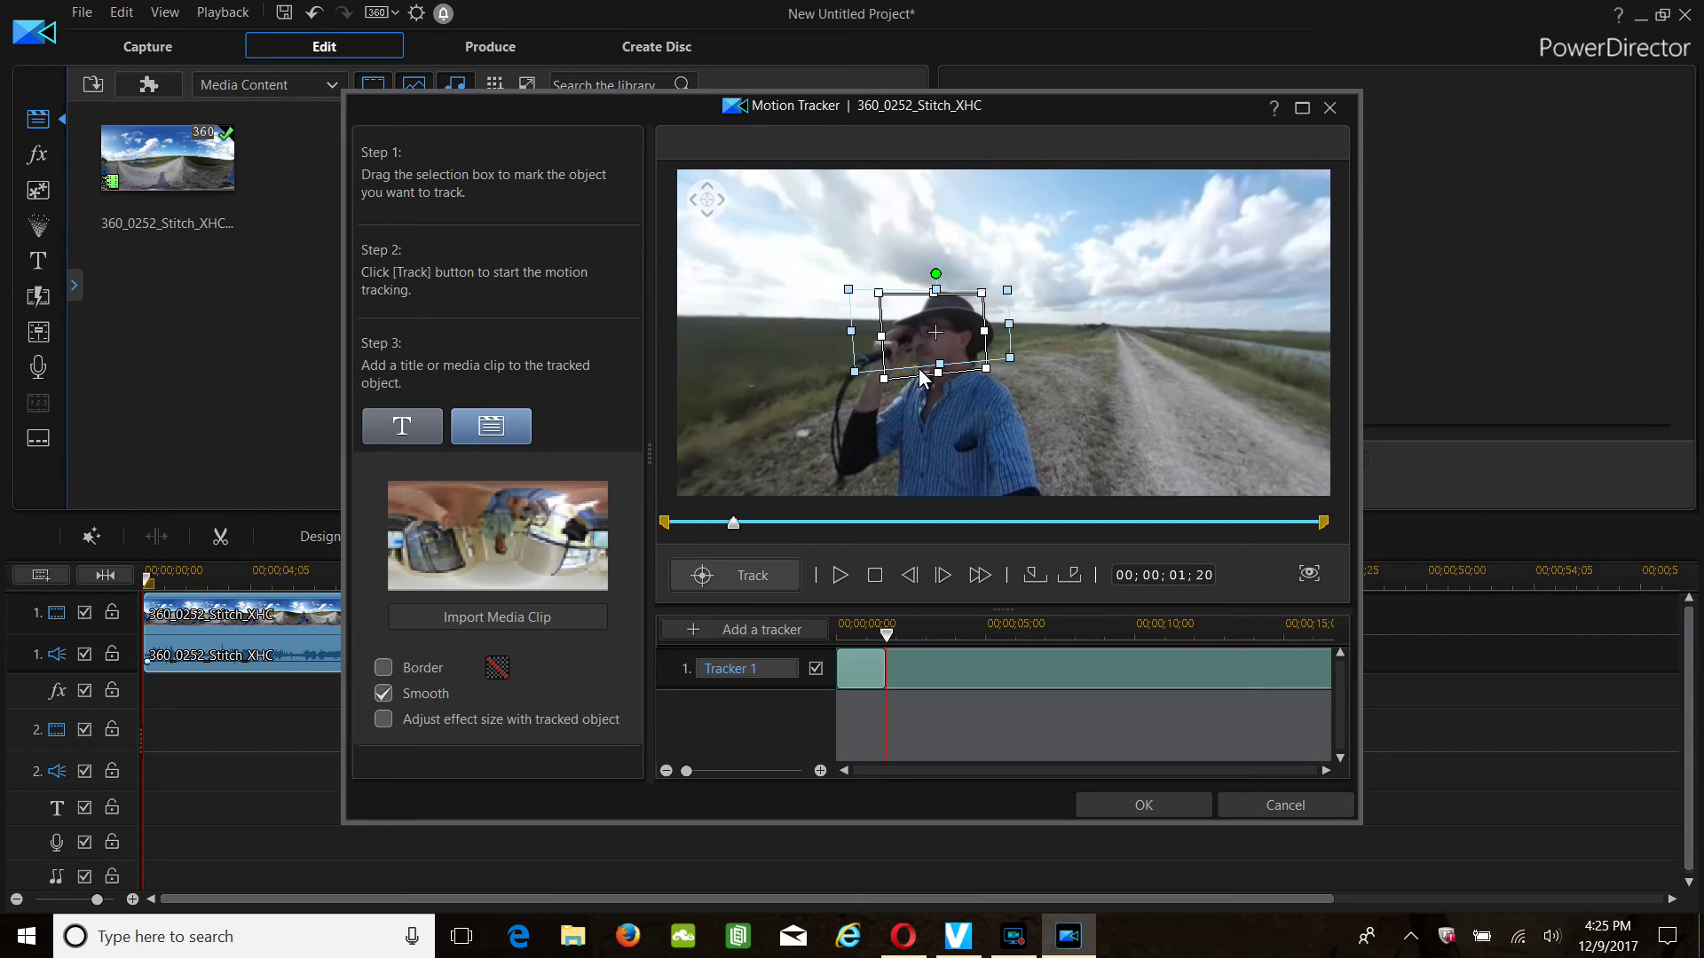
left_click(395, 717)
left_click_drag(854, 339, 875, 333)
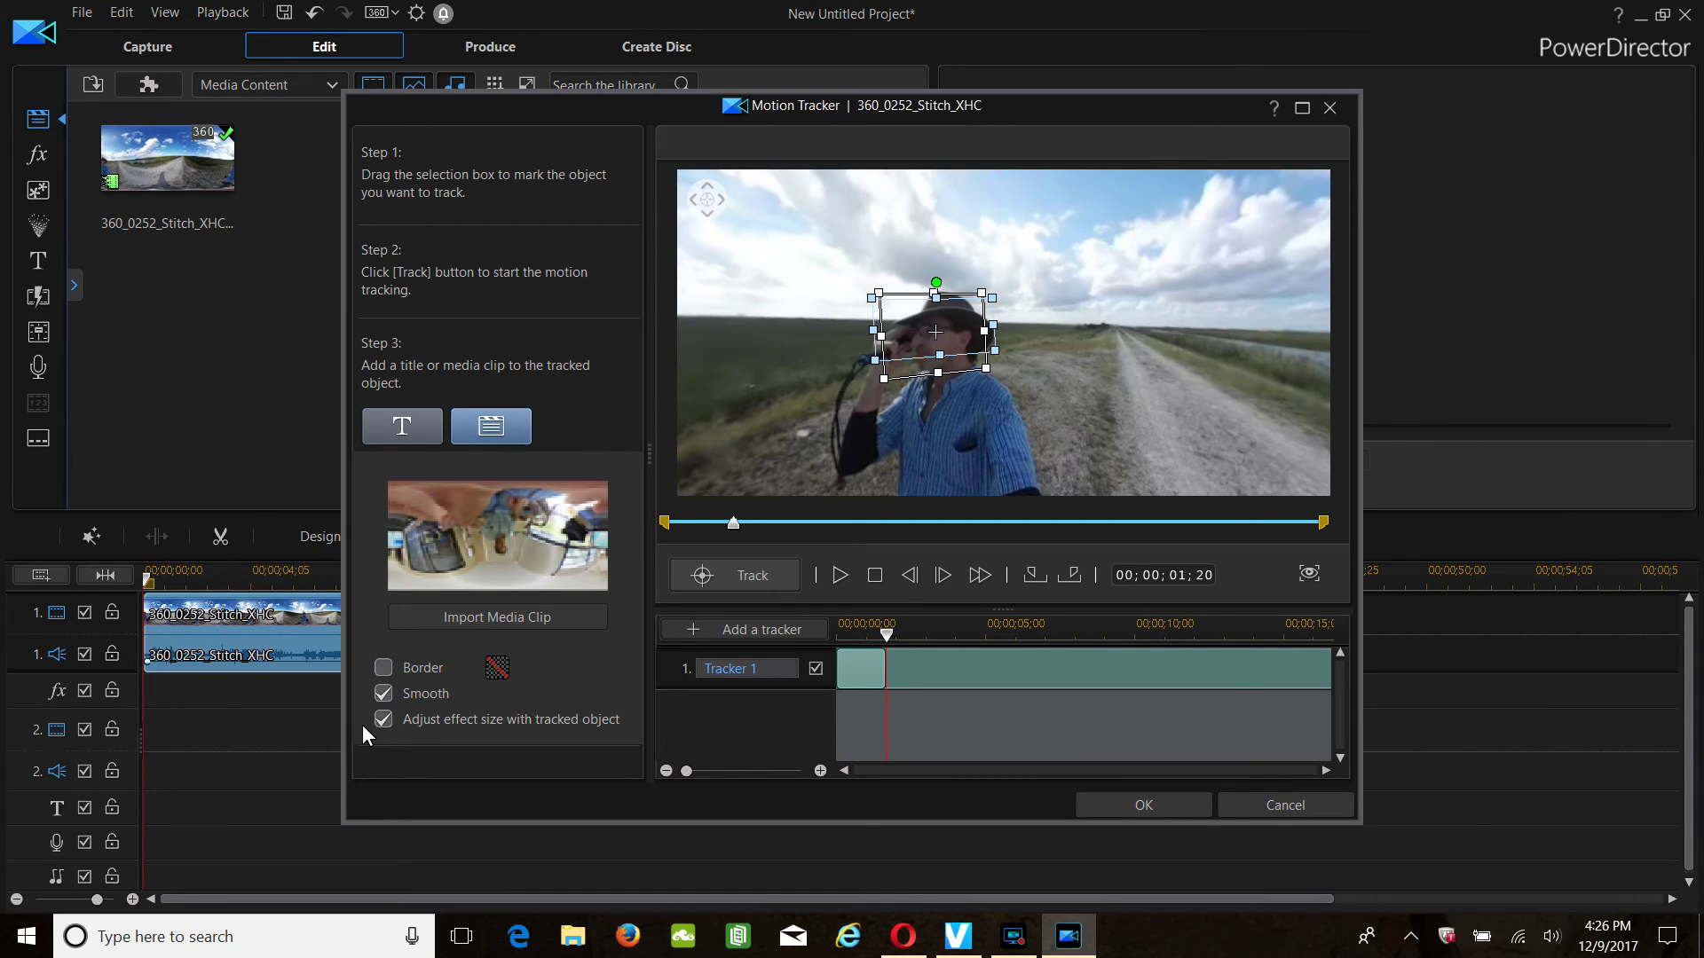
left_click(390, 725)
left_click(493, 618)
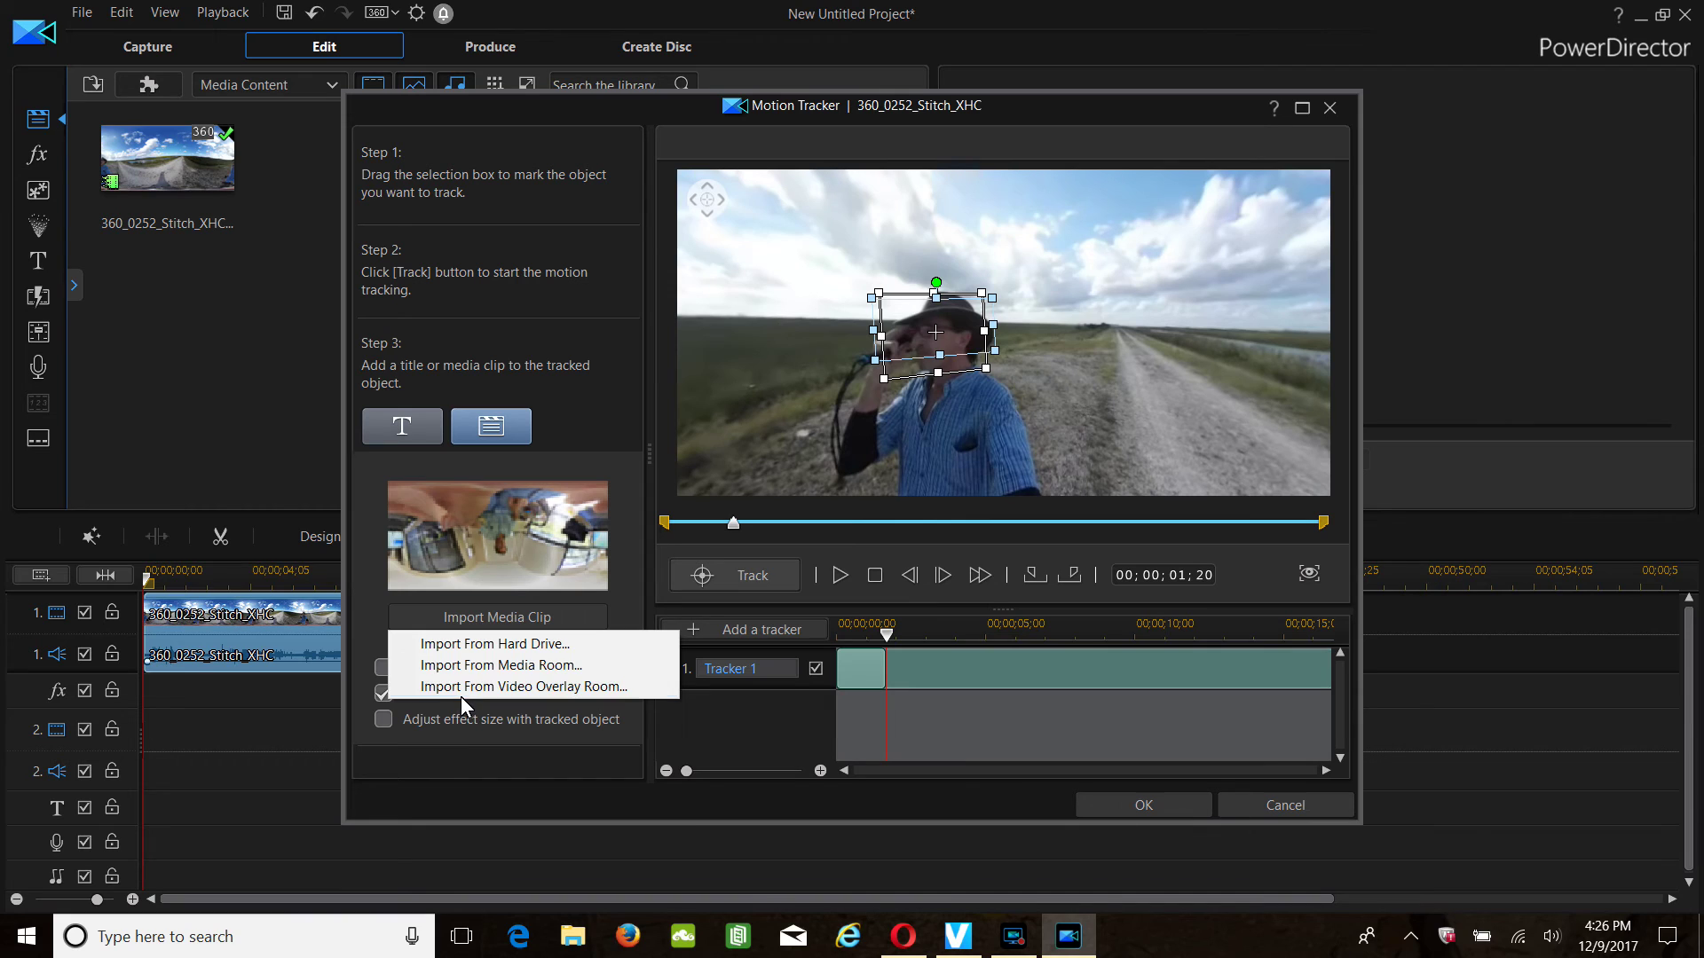
Attach the Tripod Cover PowerDirector overlay, nudge the tracking box onto the face, and apply
left_click(466, 687)
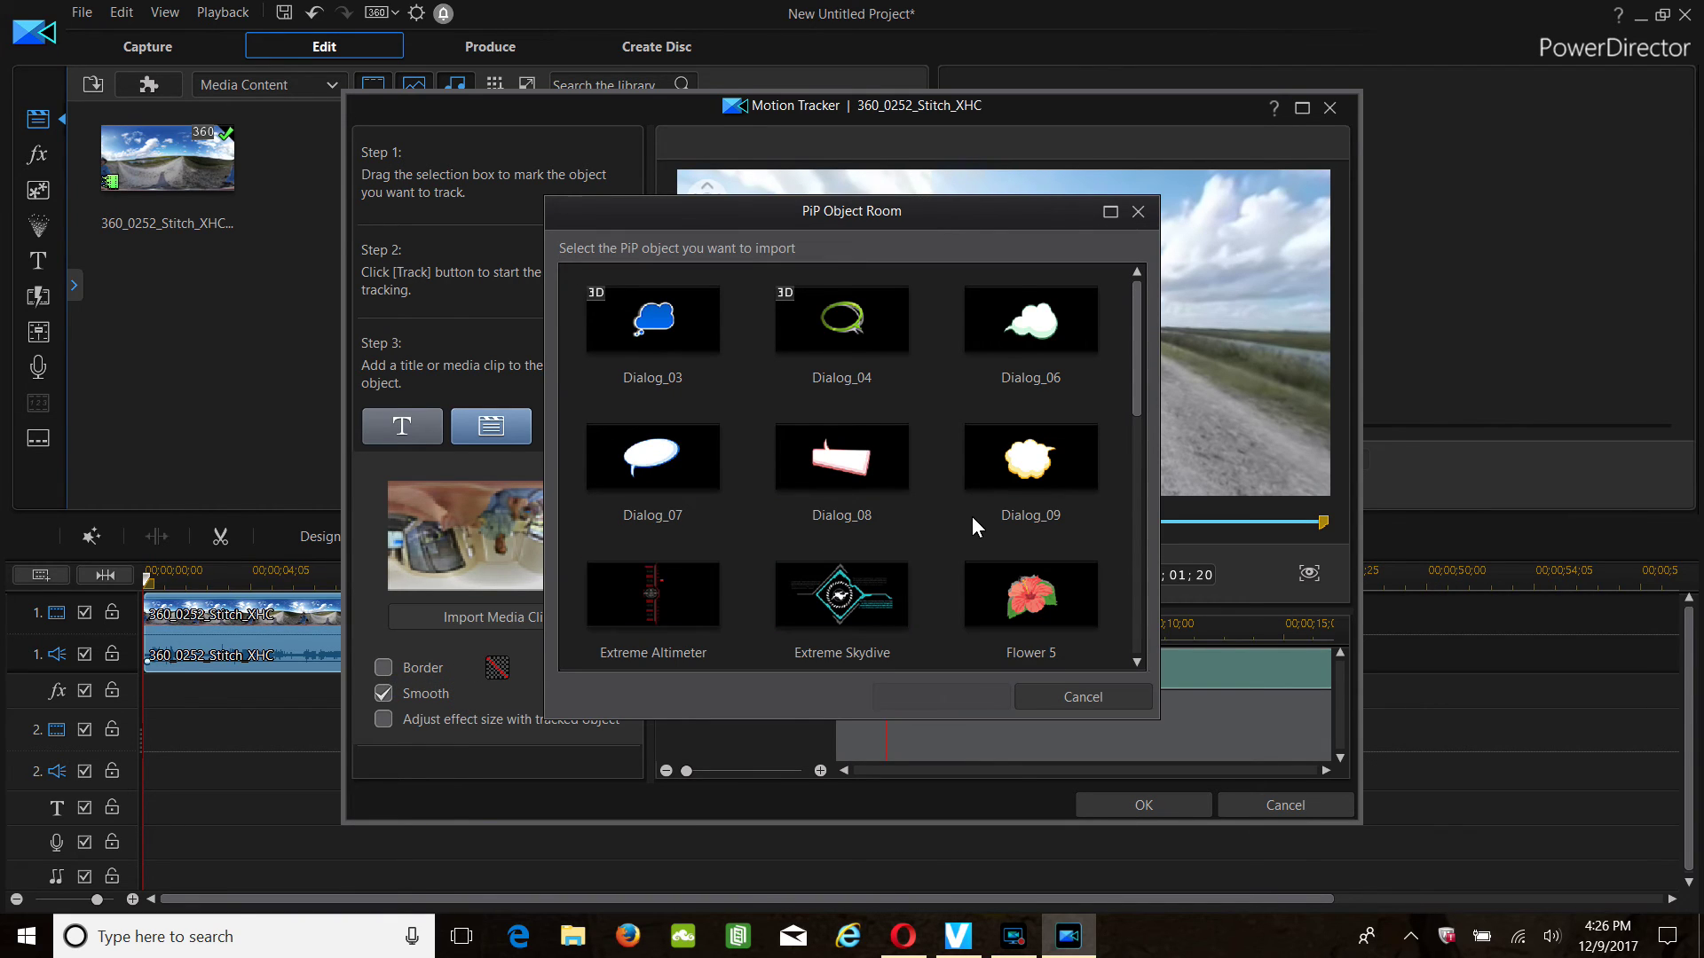
scroll(972, 494, "down", 3)
scroll(973, 493, "down", 5)
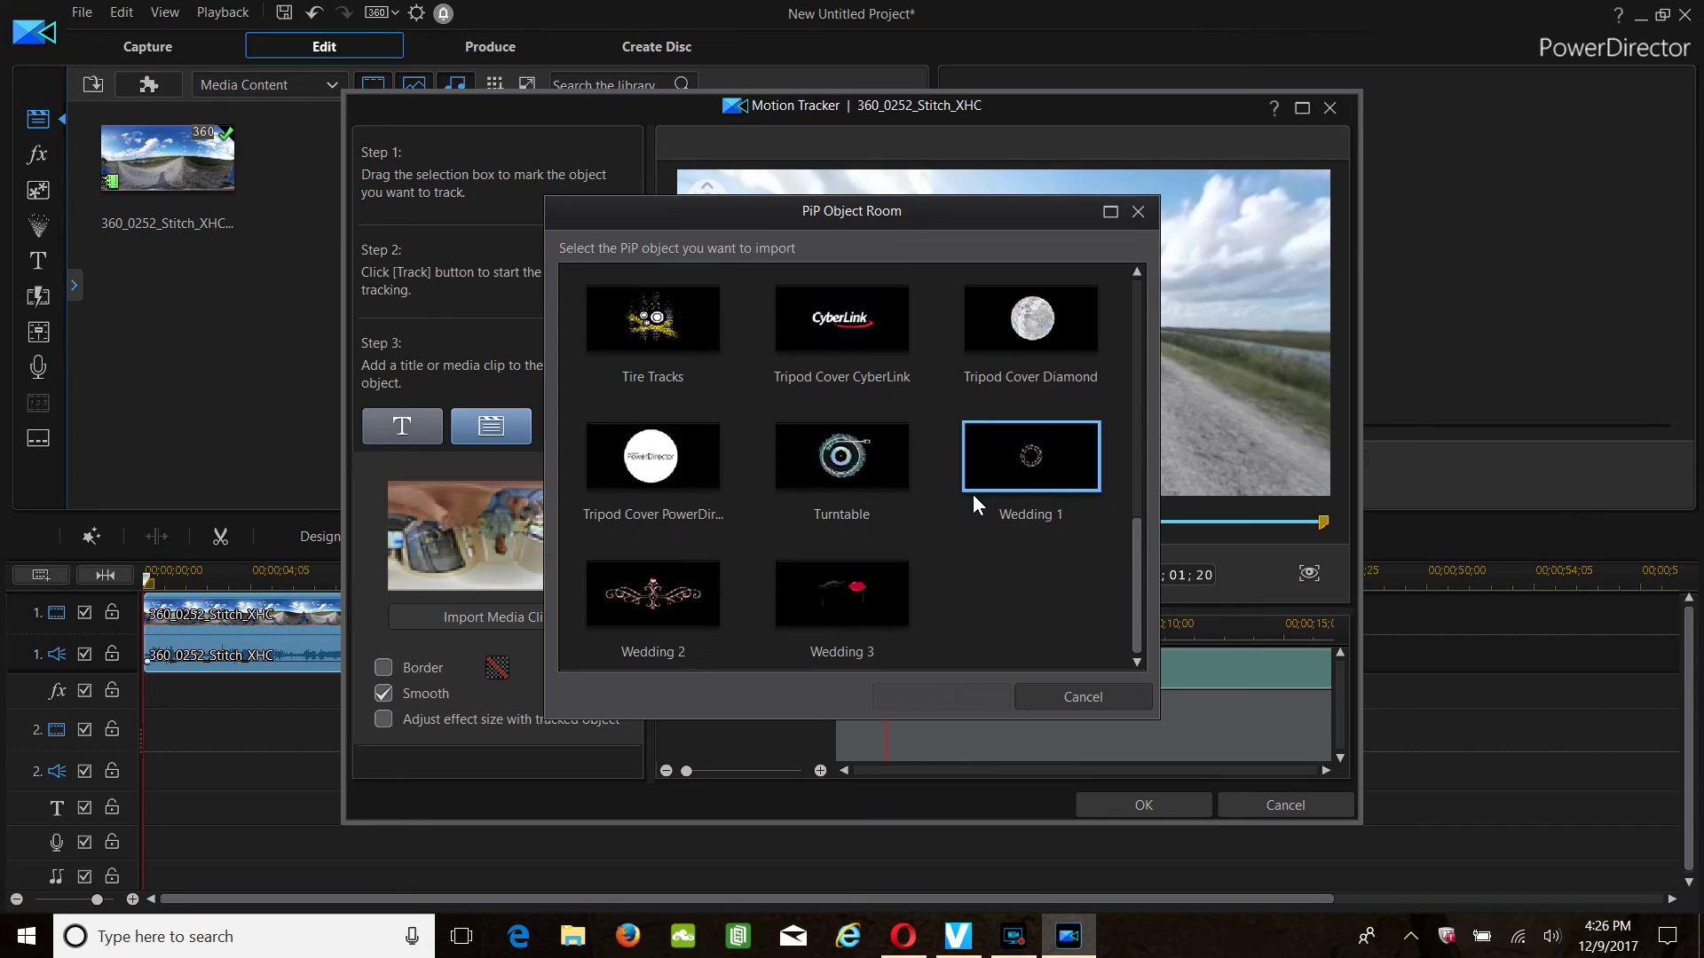
left_click(694, 477)
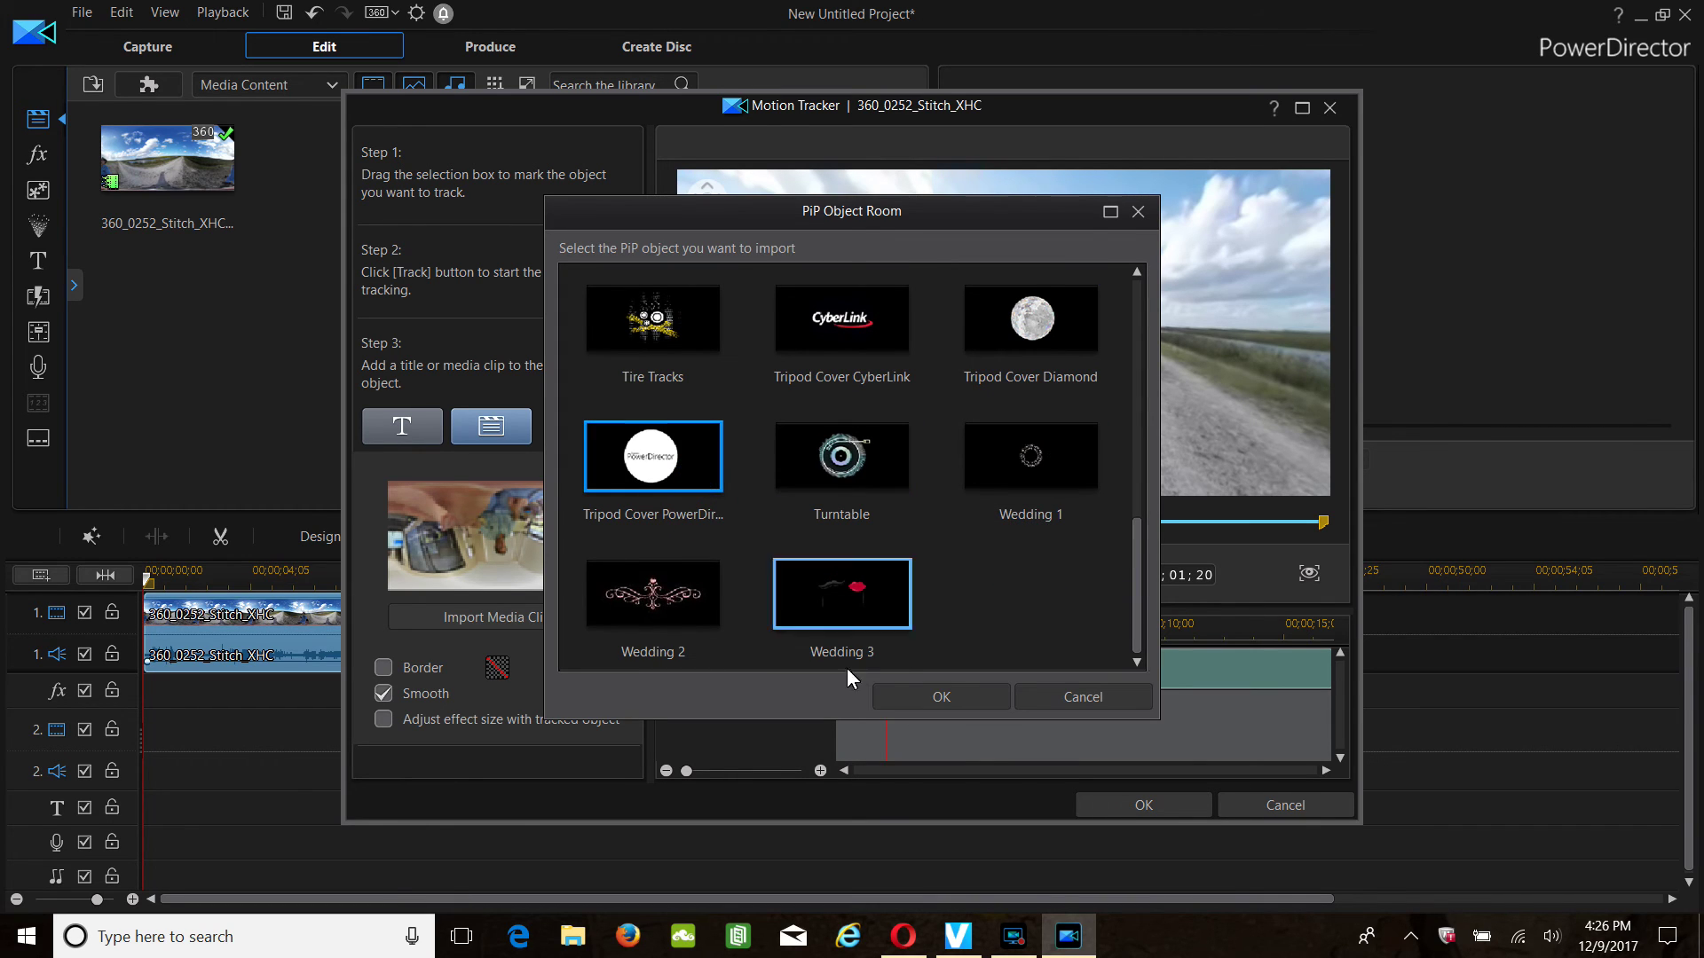
left_click(926, 699)
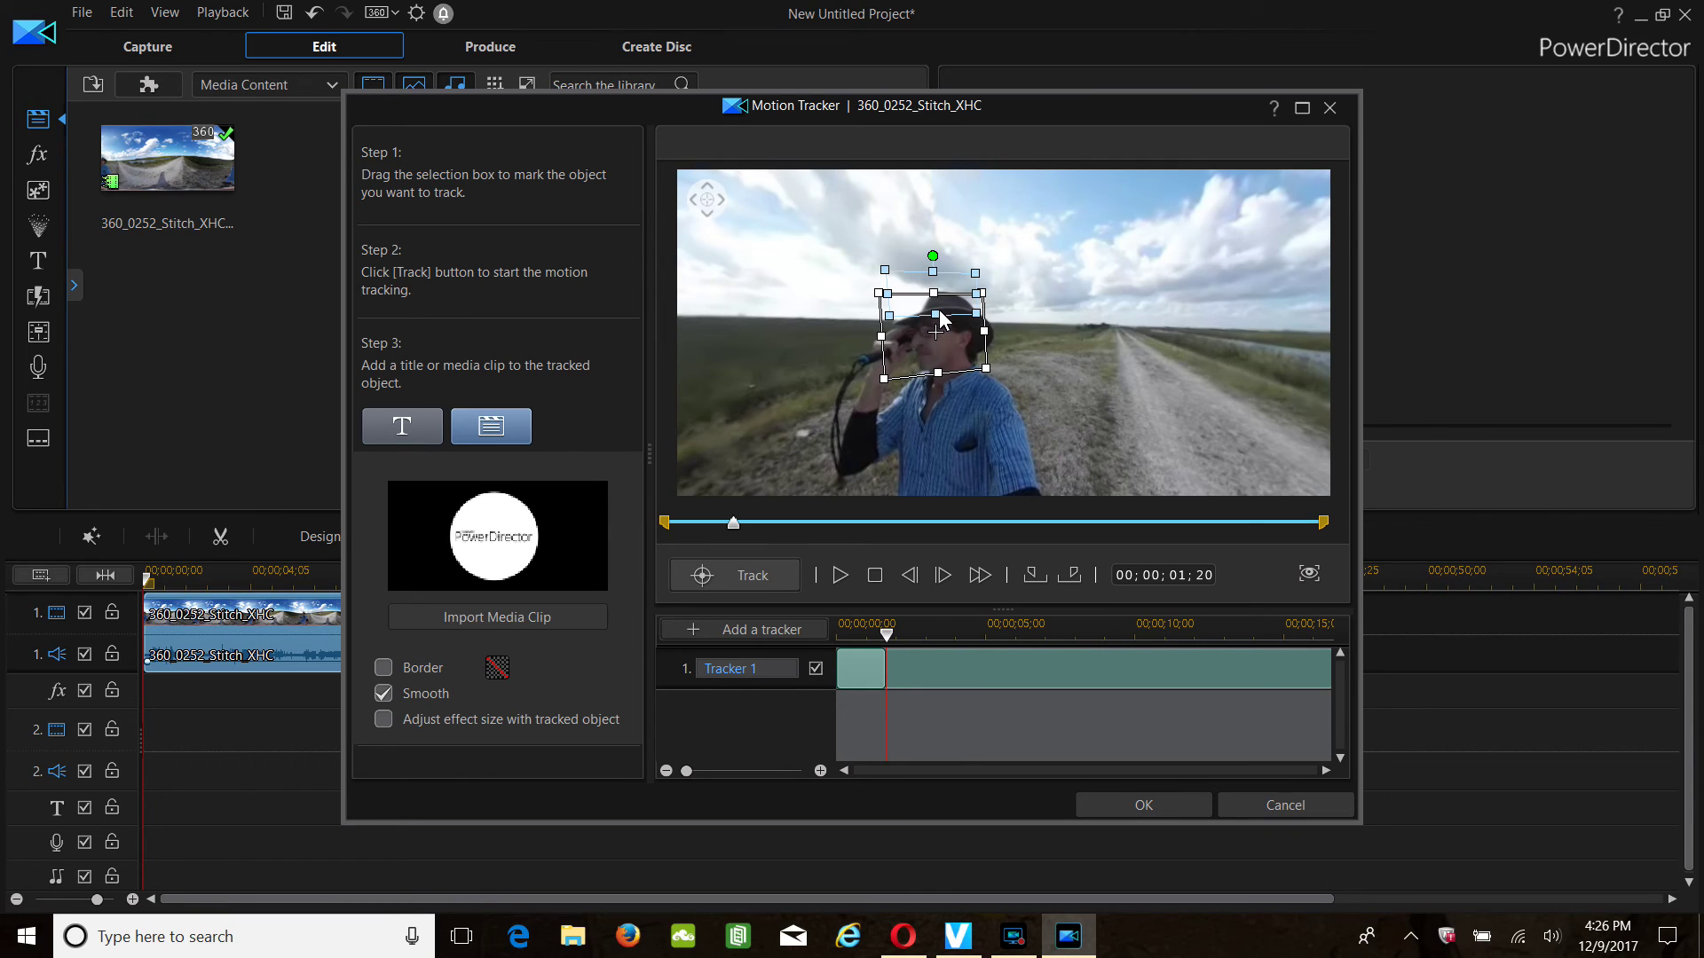
left_click_drag(938, 313, 940, 351)
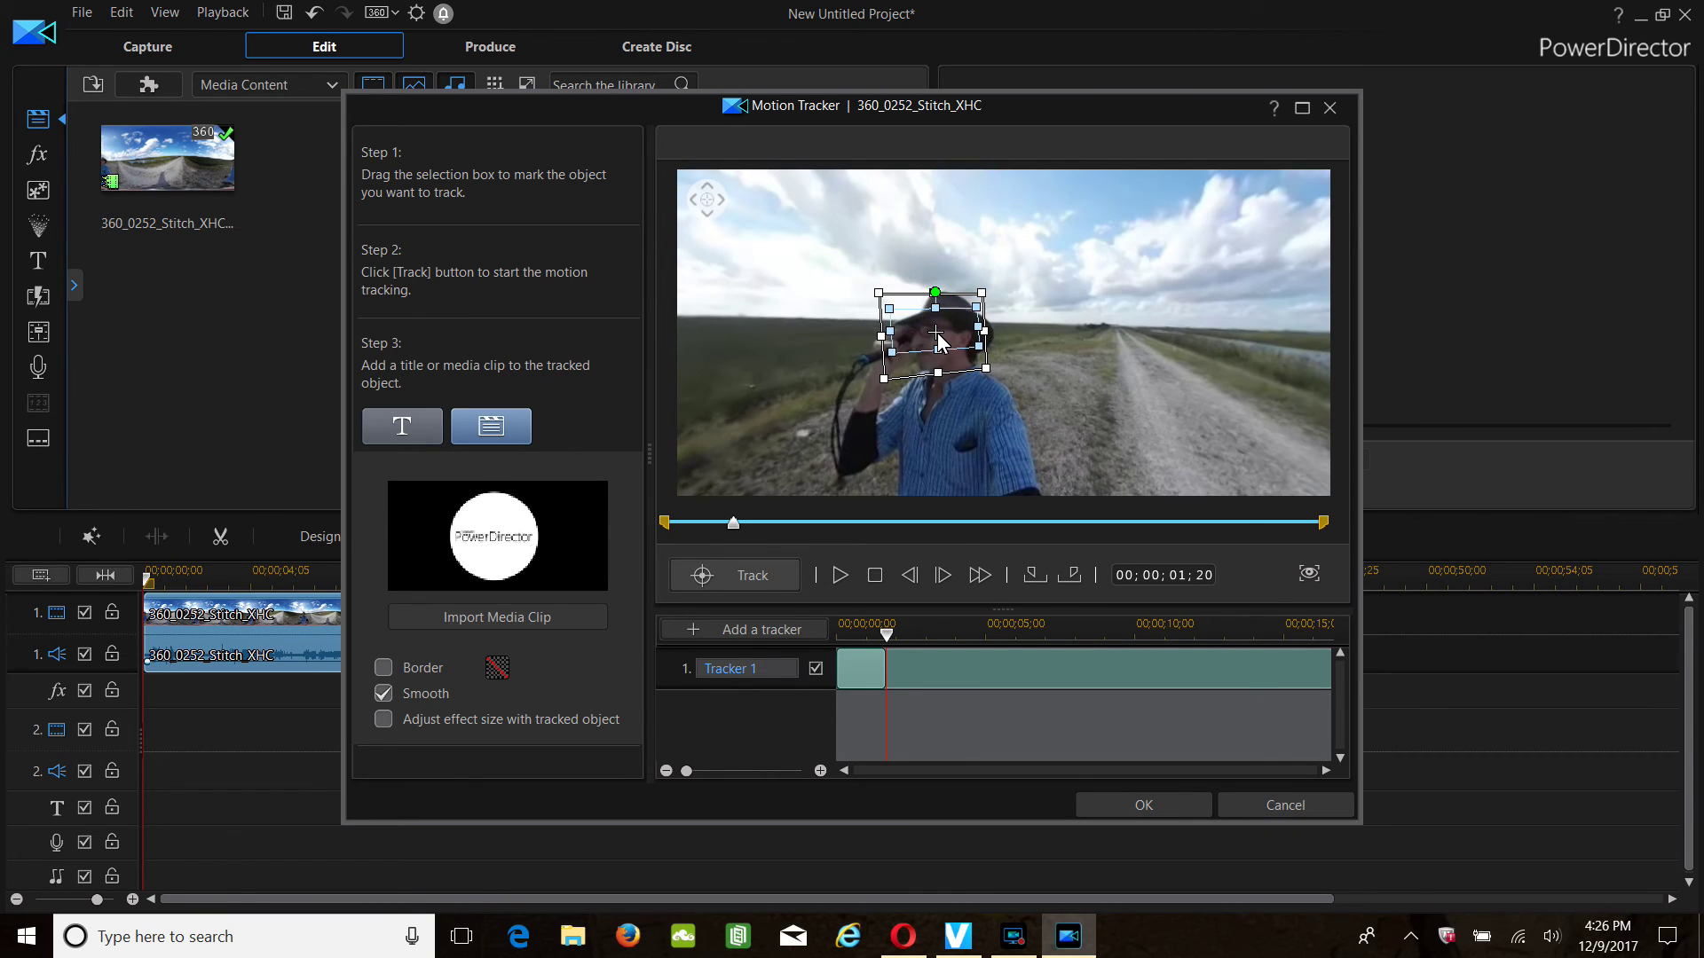
left_click(1130, 806)
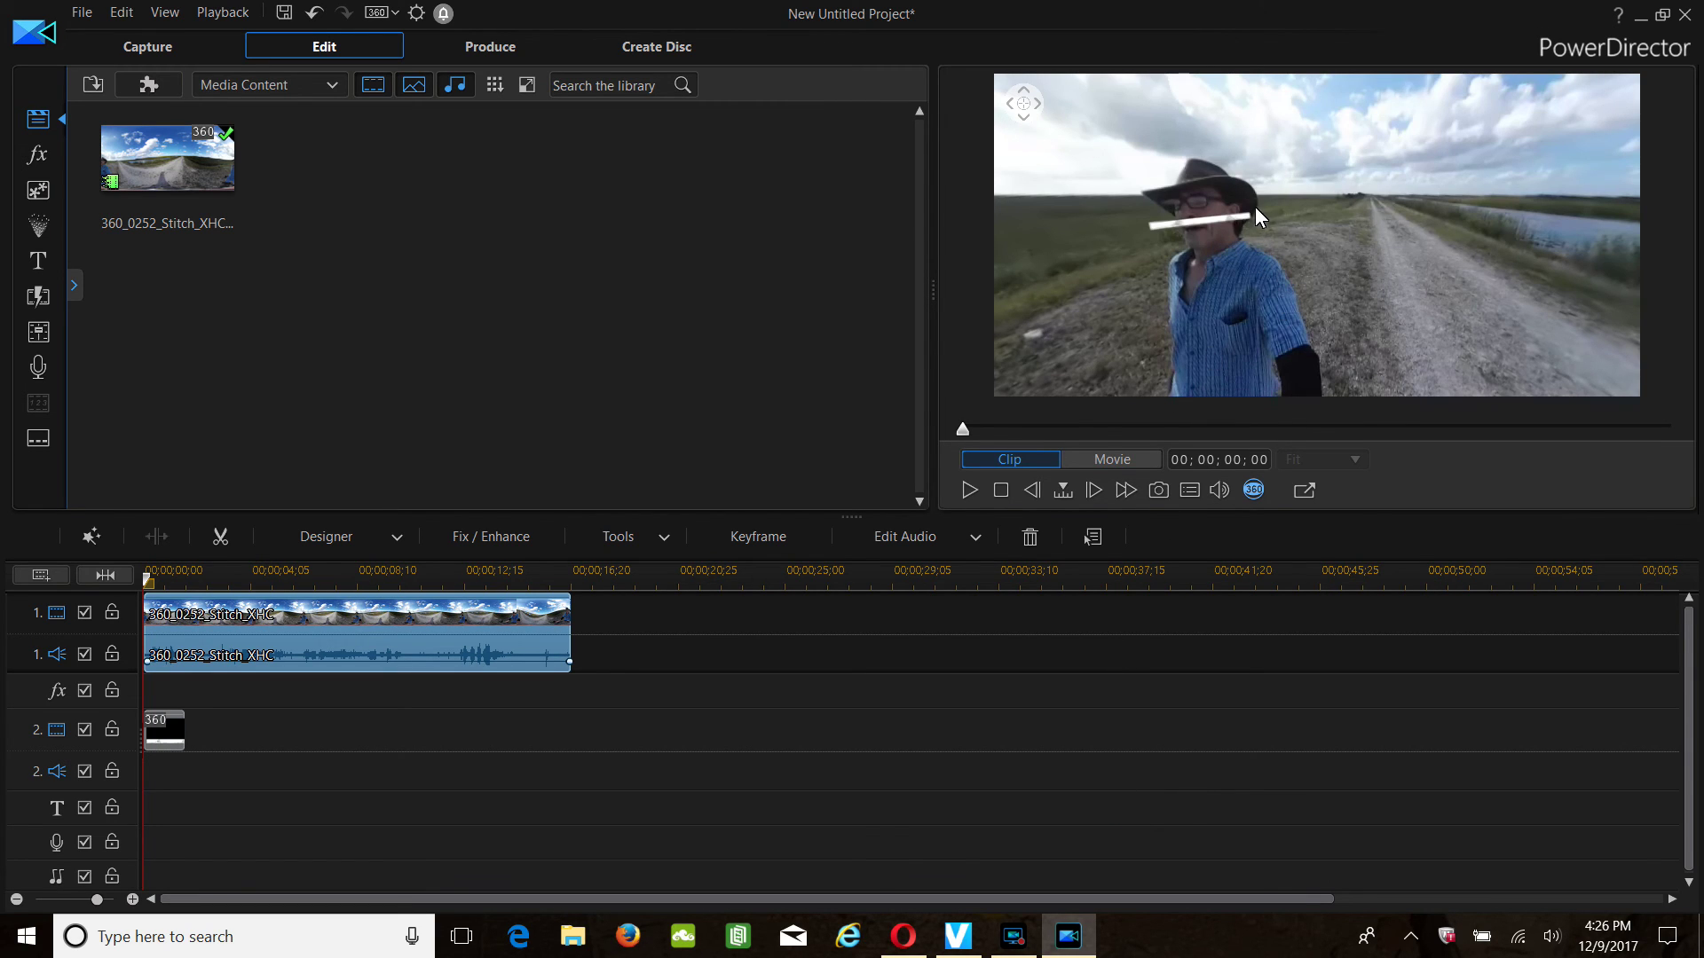
Preview the face-tracked overlay, then open the track-2 Tripod Cover clip in PiP Designer
left_click(970, 490)
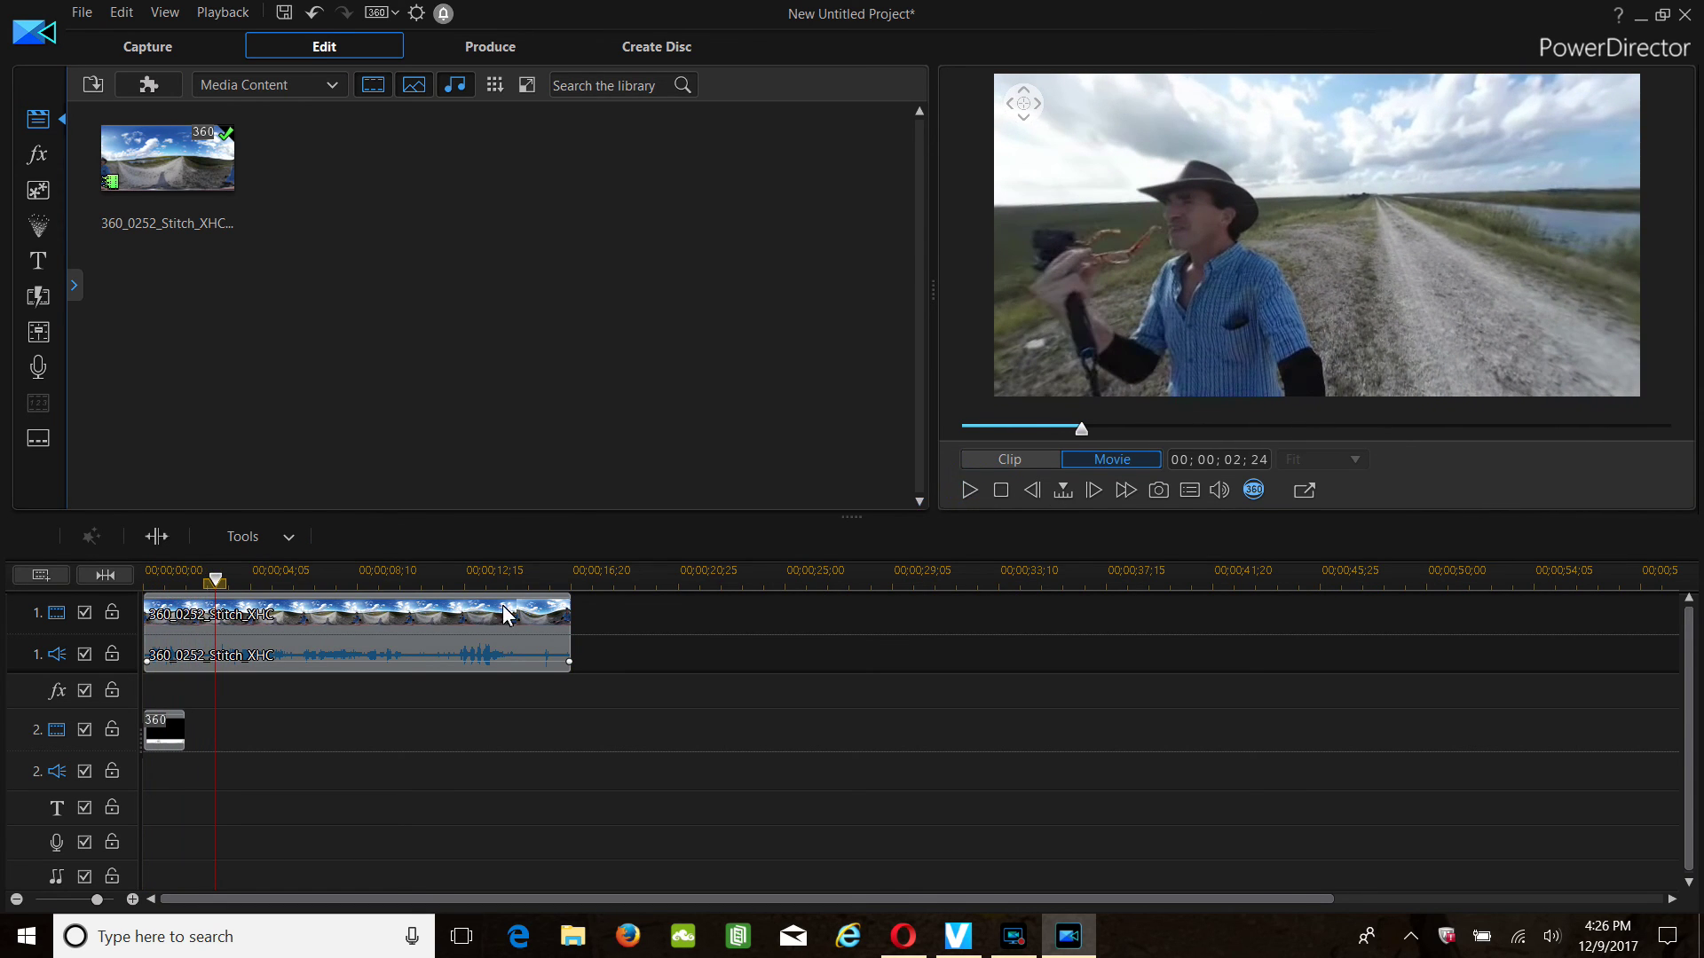
left_click(163, 577)
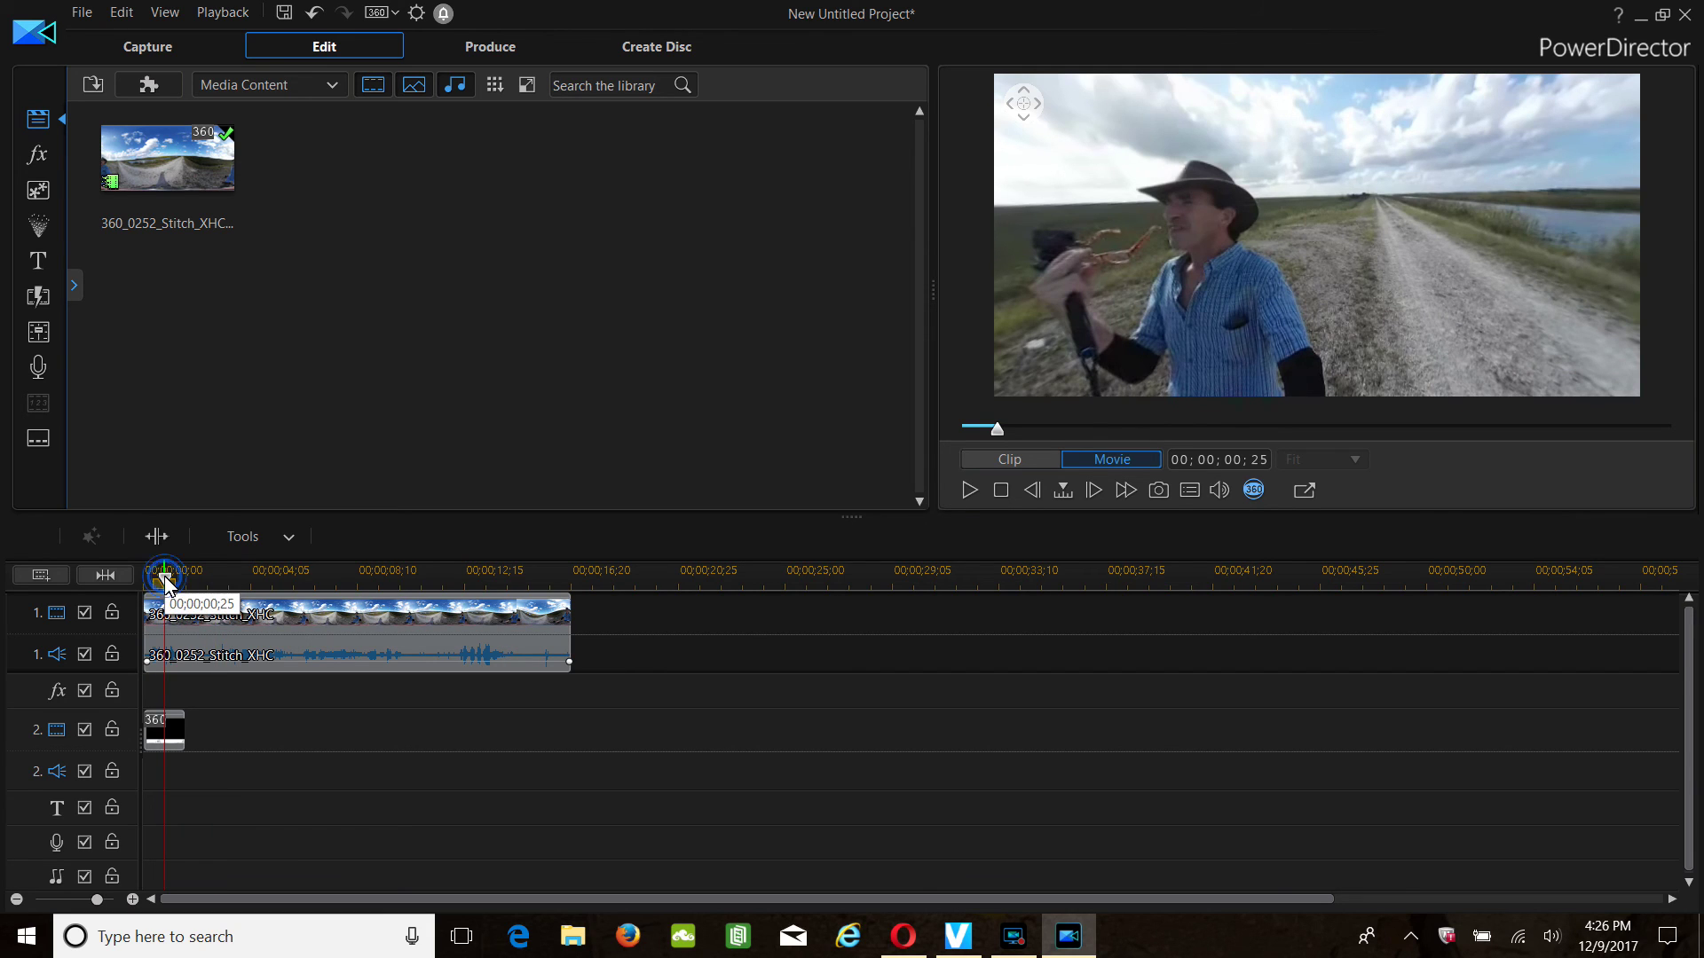
left_click(160, 730)
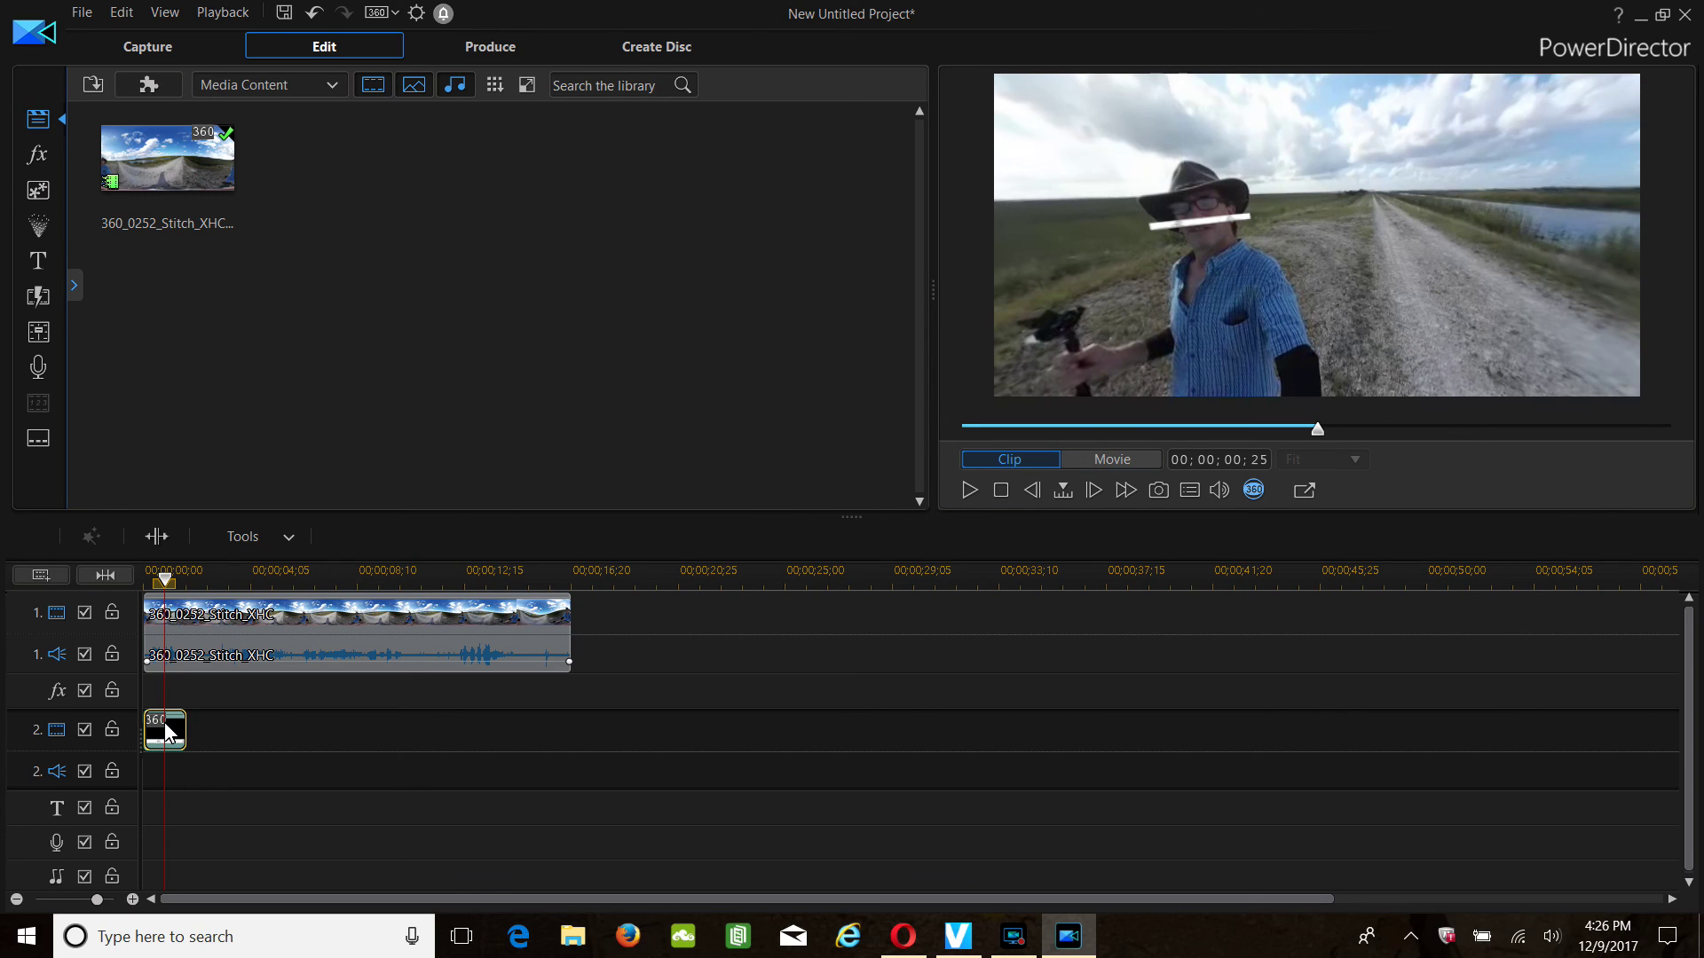
double_click(160, 745)
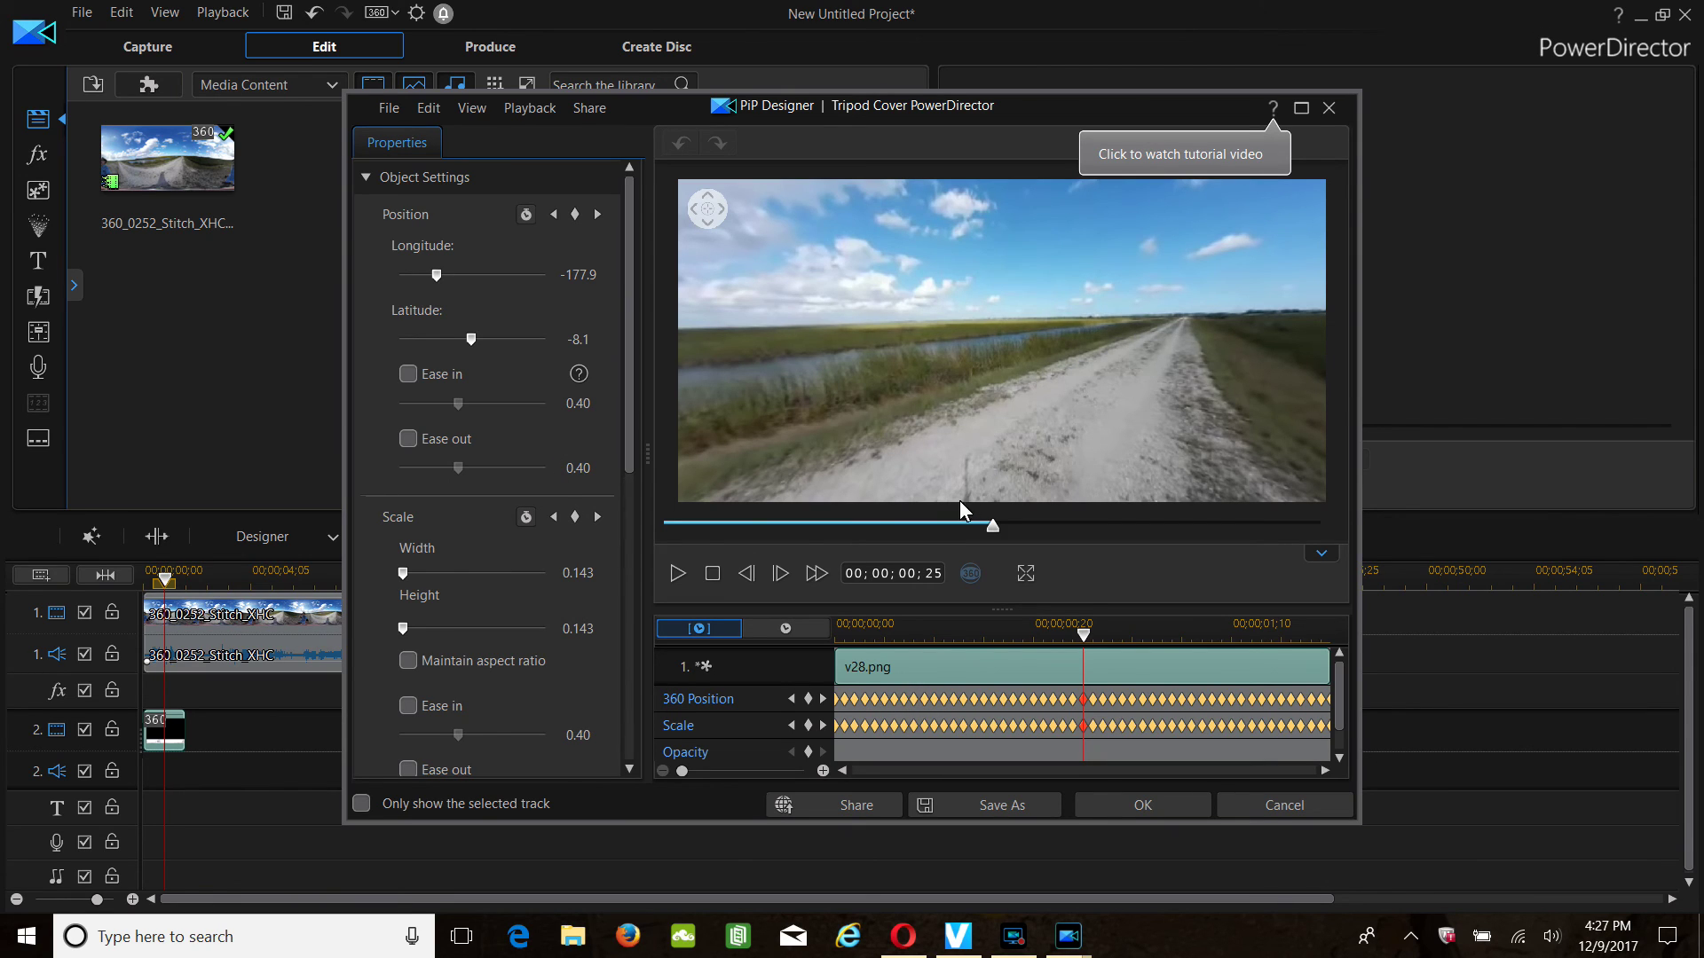
Give the Tripod Cover overlay latitude 2.2, width 0.146, height 0.619, and lock its aspect ratio
left_click_drag(1089, 359, 854, 258)
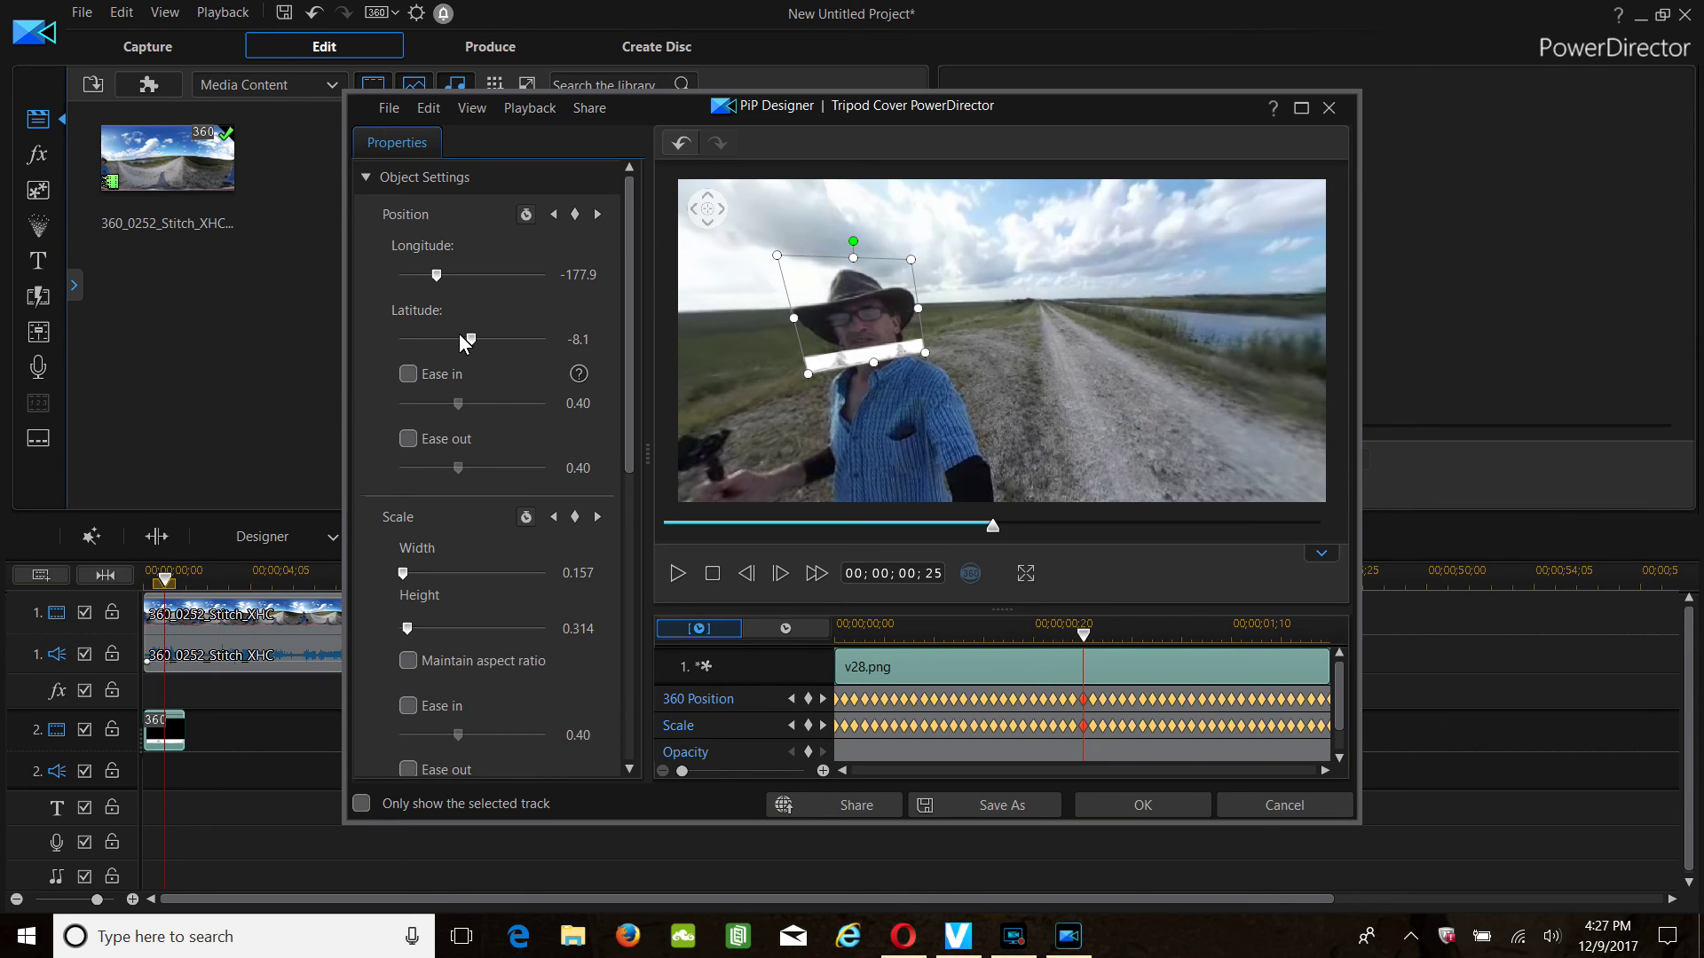
left_click_drag(465, 339, 468, 338)
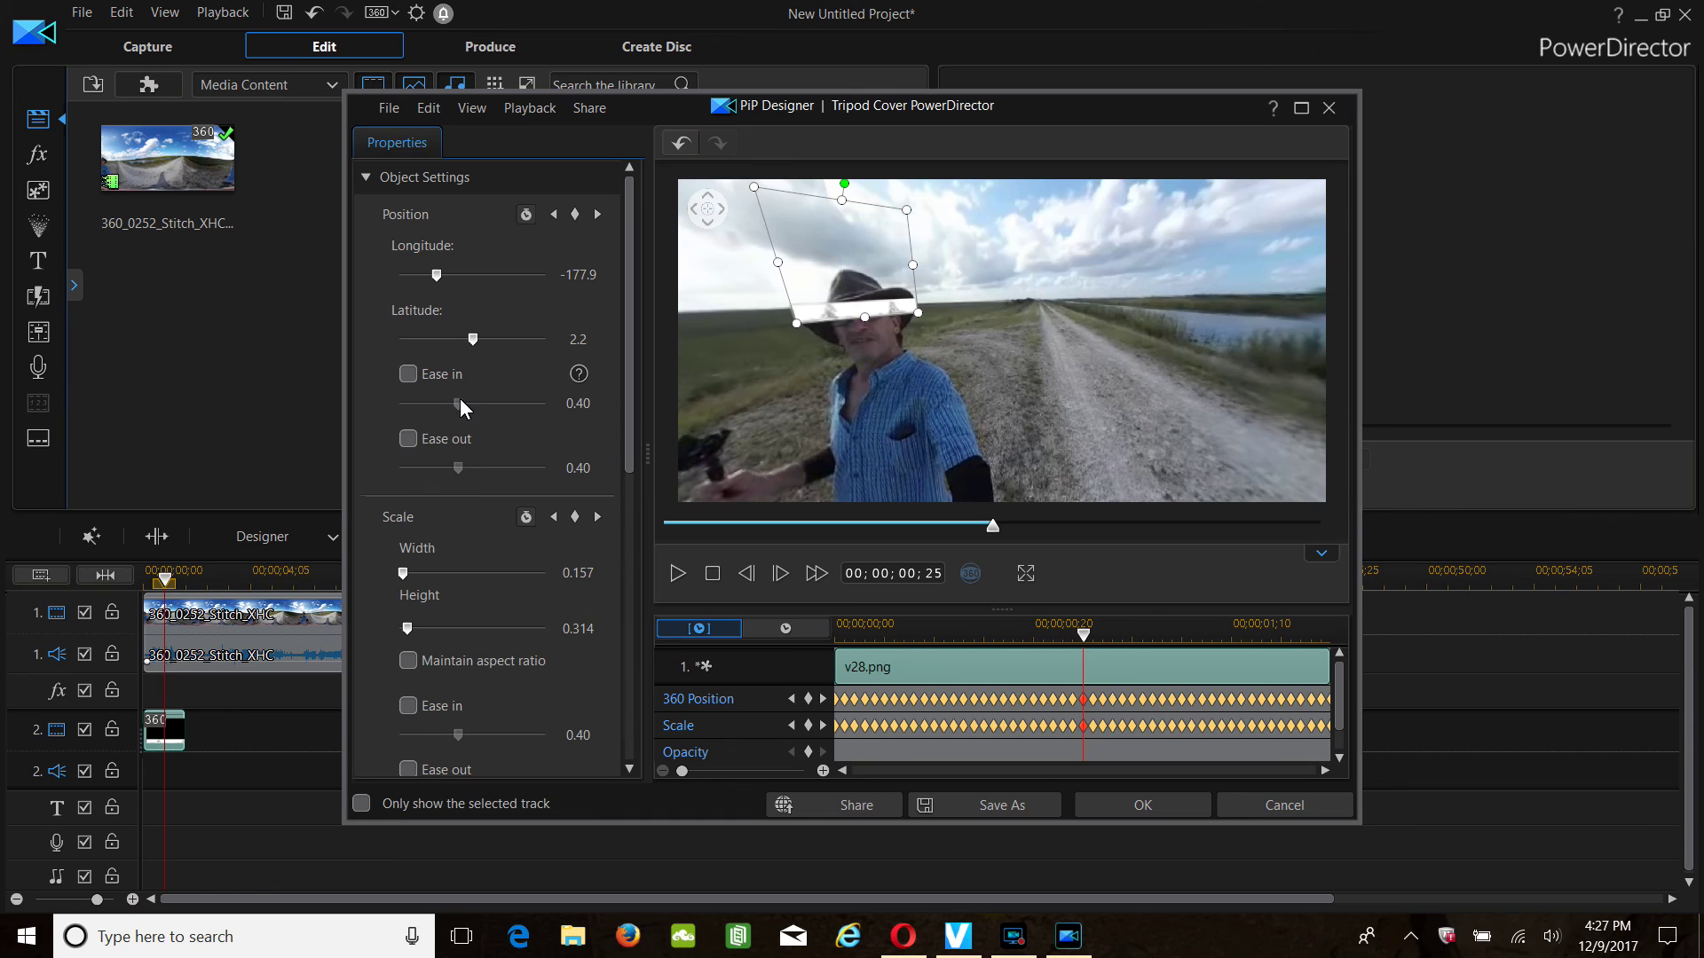
left_click_drag(402, 568, 401, 569)
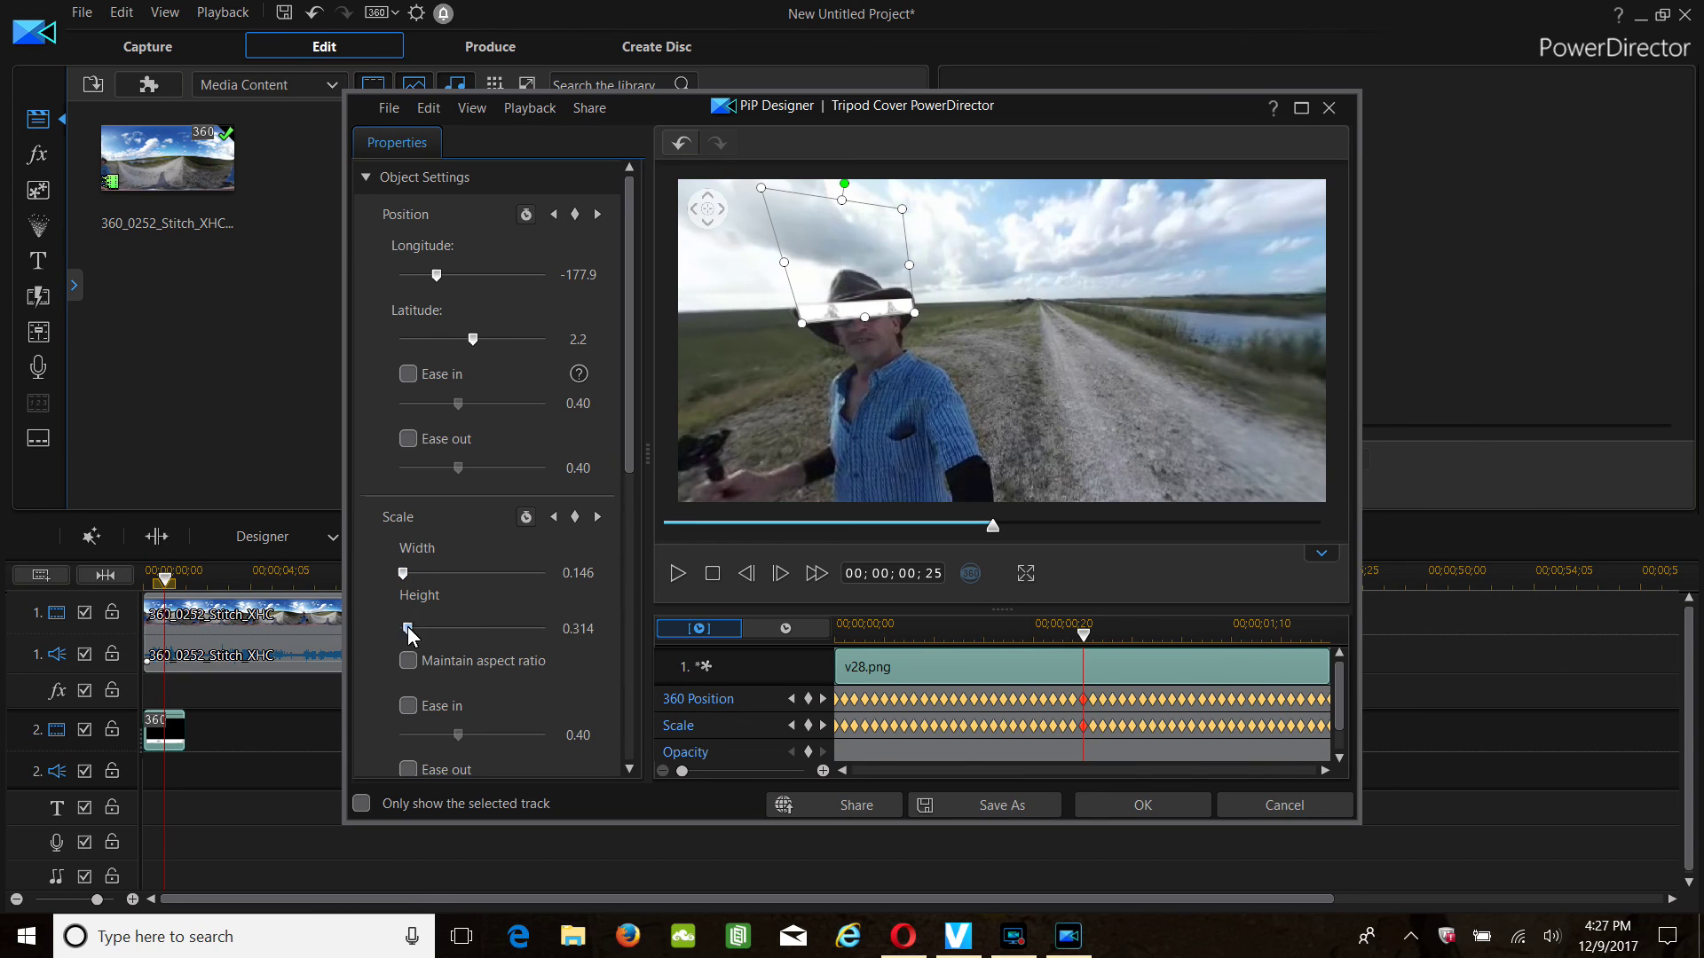
left_click_drag(409, 627, 417, 627)
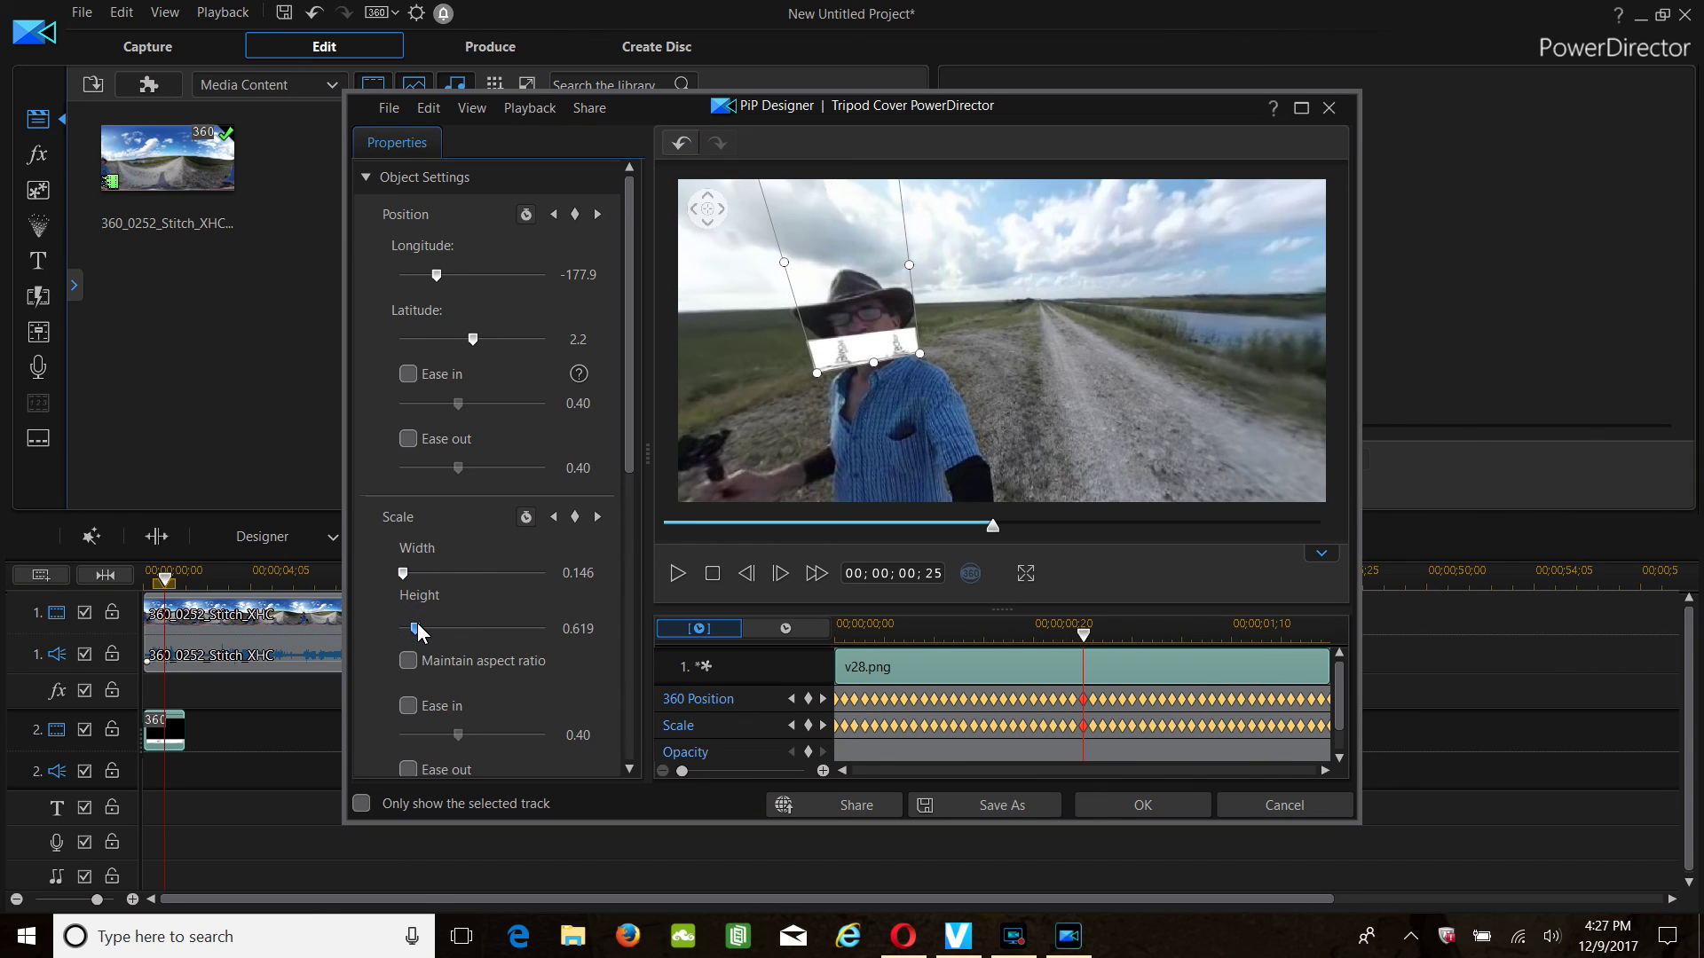
scroll(445, 684, "down", 1)
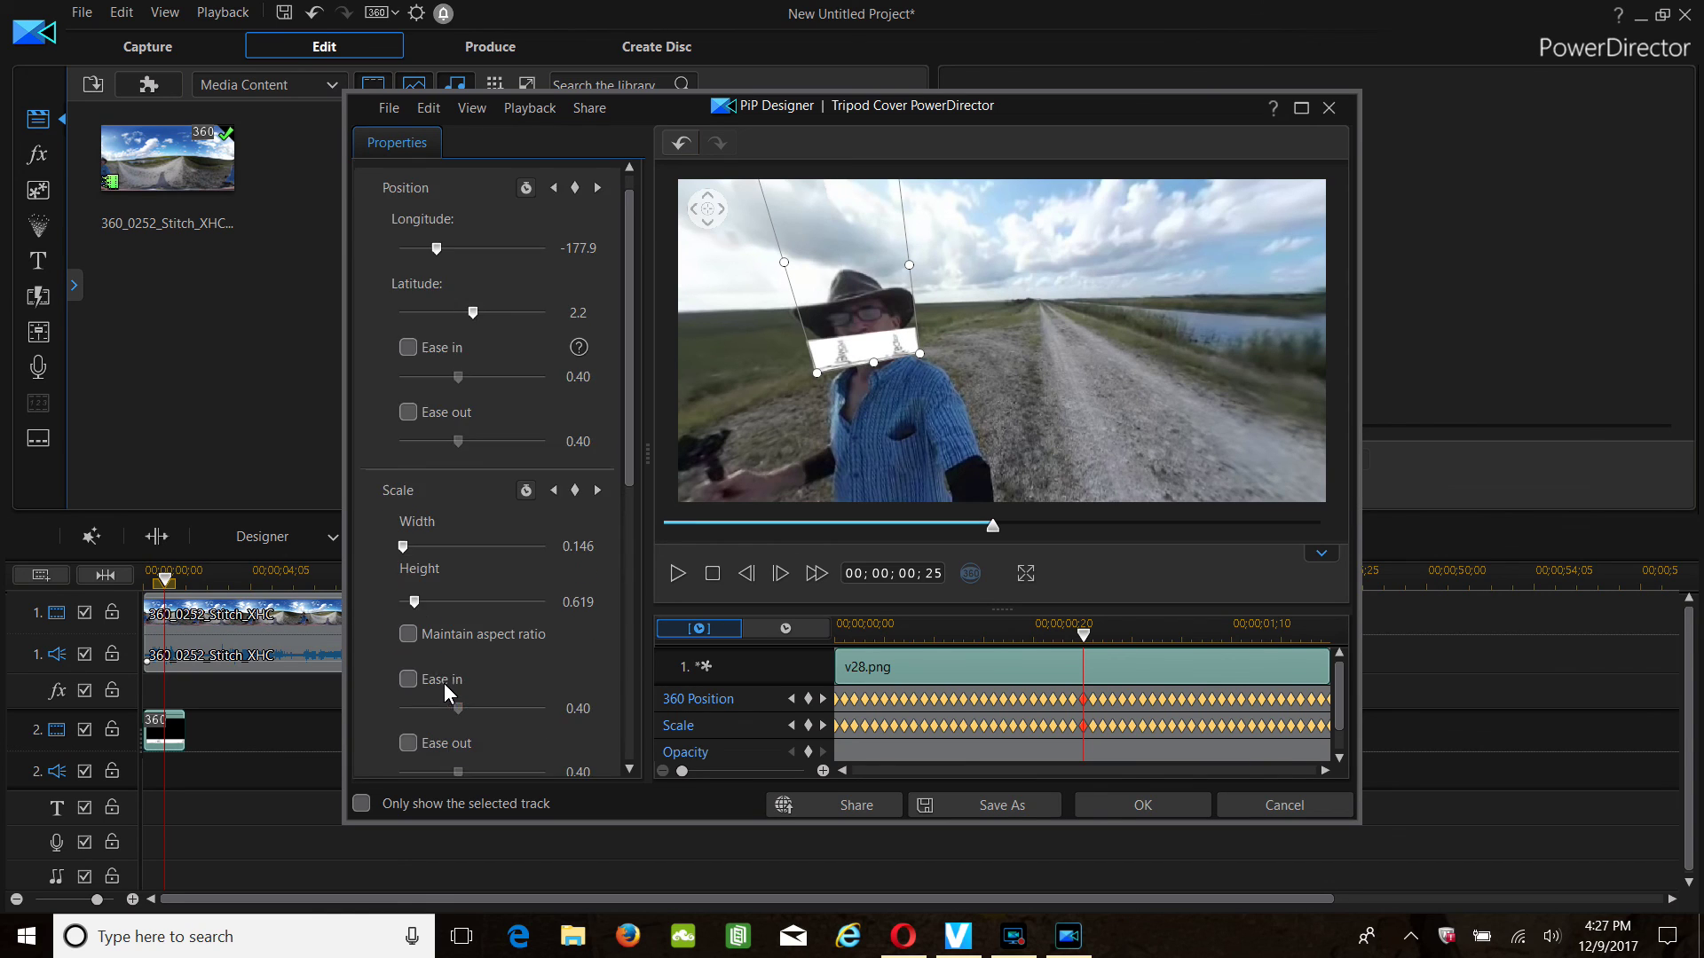
left_click(411, 634)
scroll(541, 572, "down", 4)
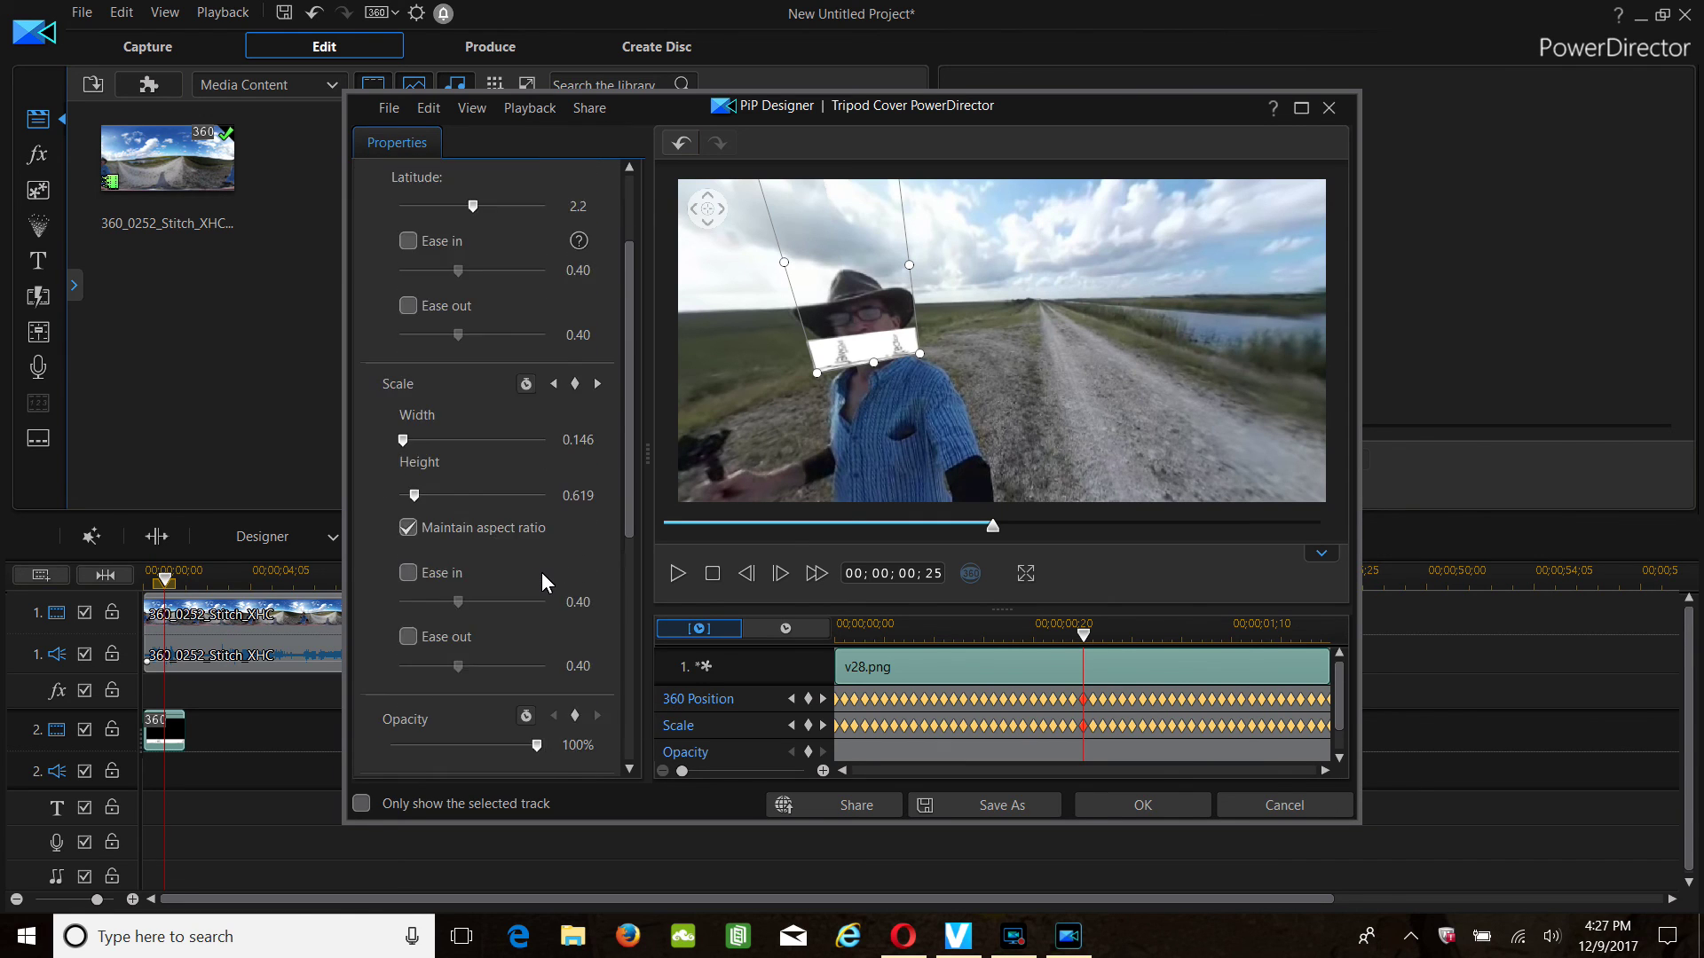
scroll(541, 572, "down", 5)
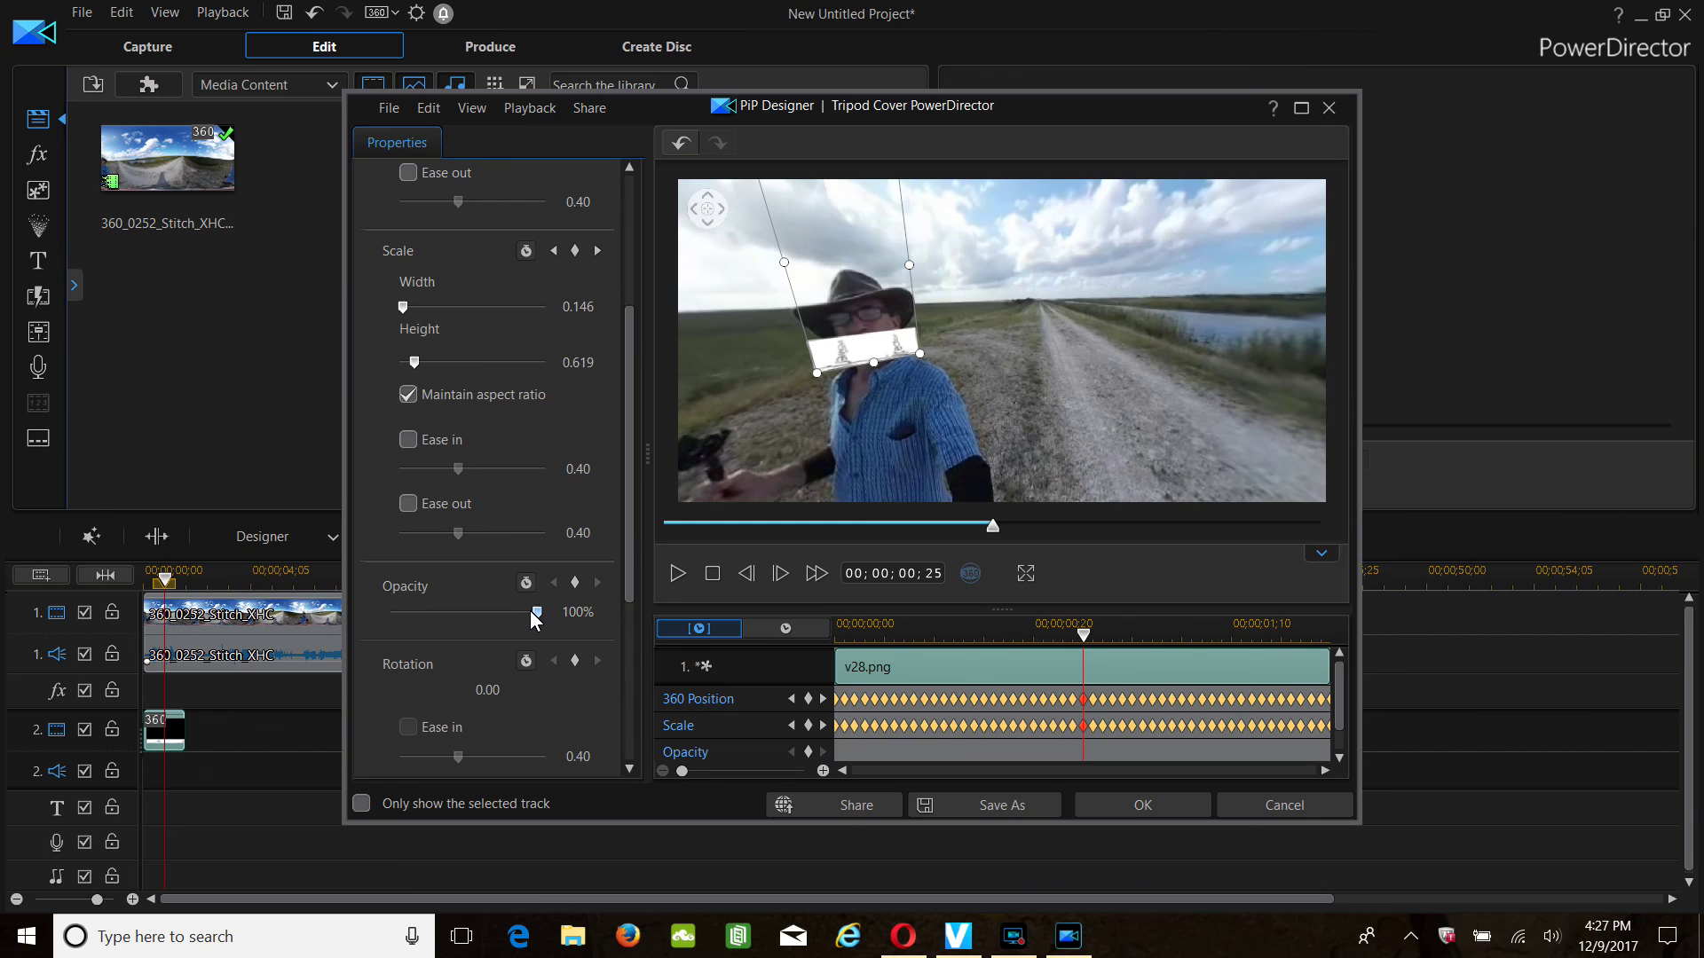
scroll(532, 612, "down", 5)
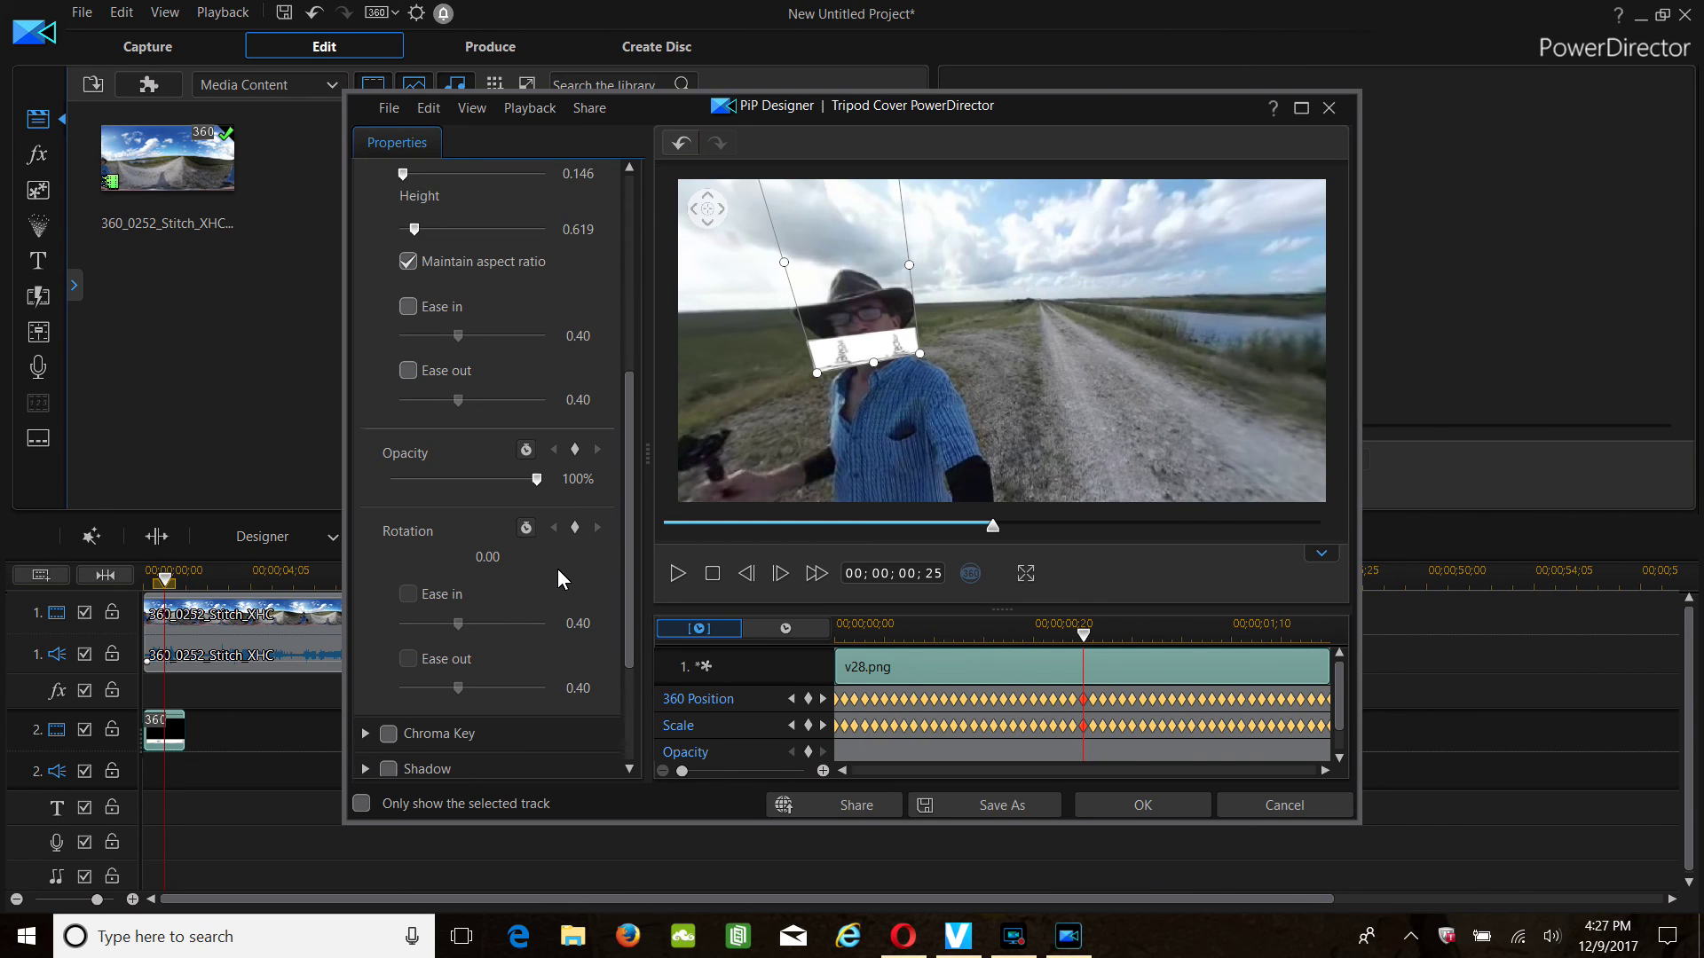
left_click(1273, 811)
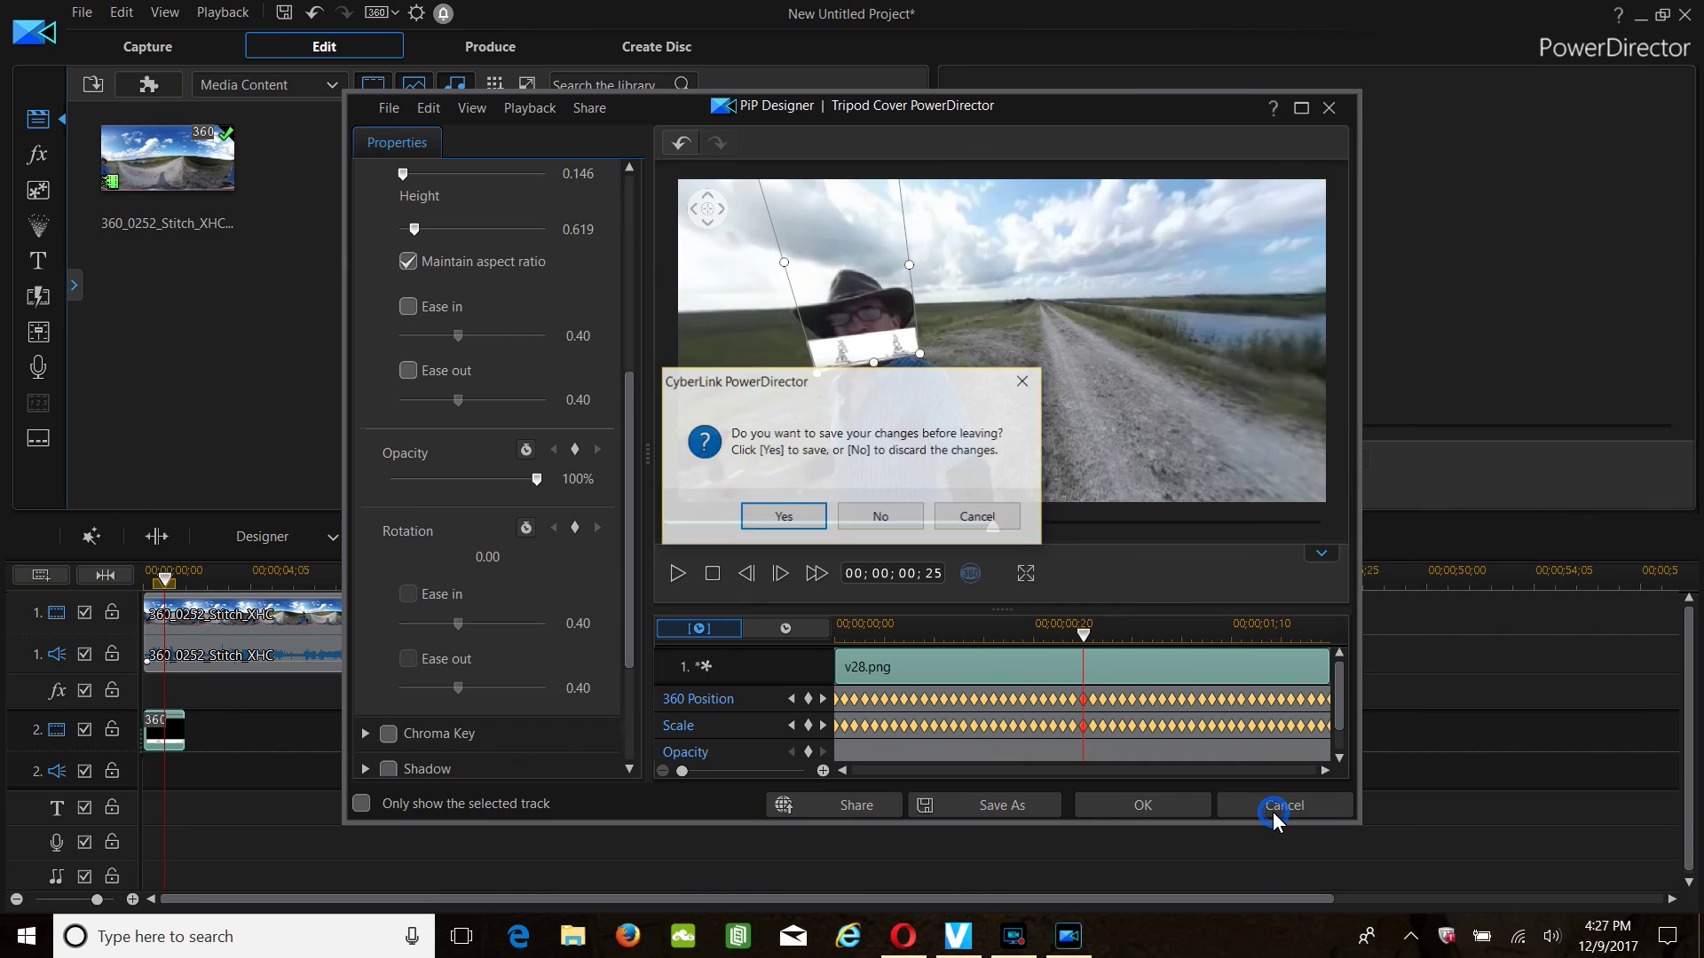
Discard the PiP Designer changes, then select the 360 walking clip on track 1 and open its Tools list
left_click(881, 517)
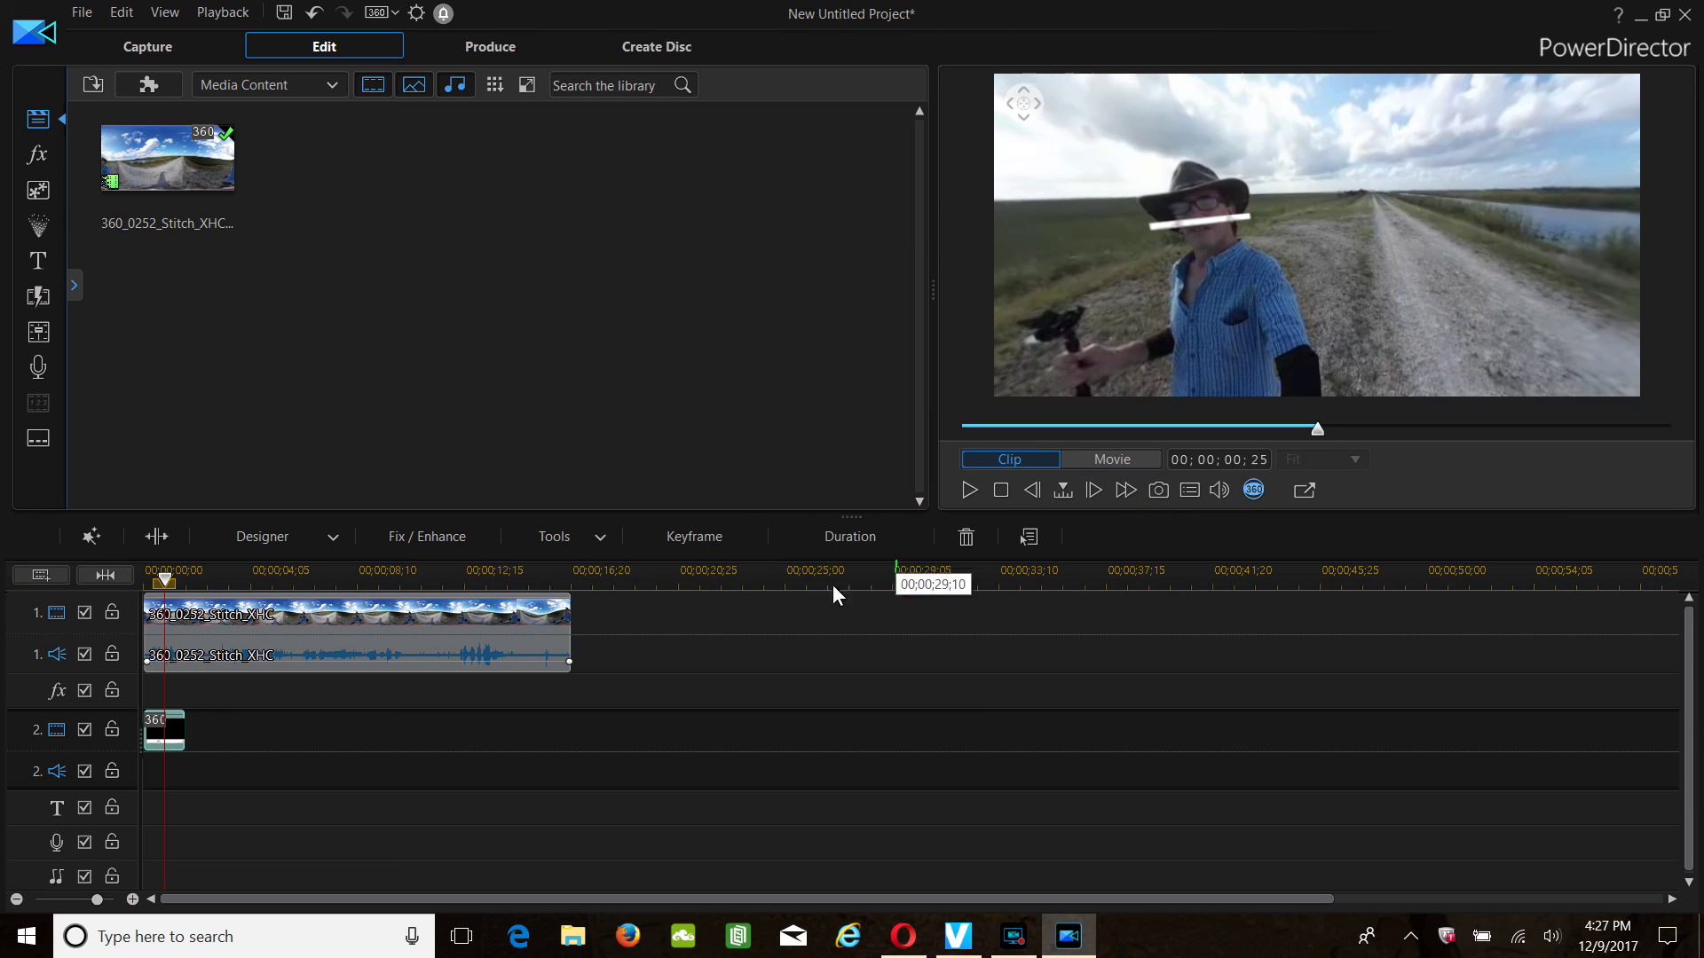
left_click(606, 535)
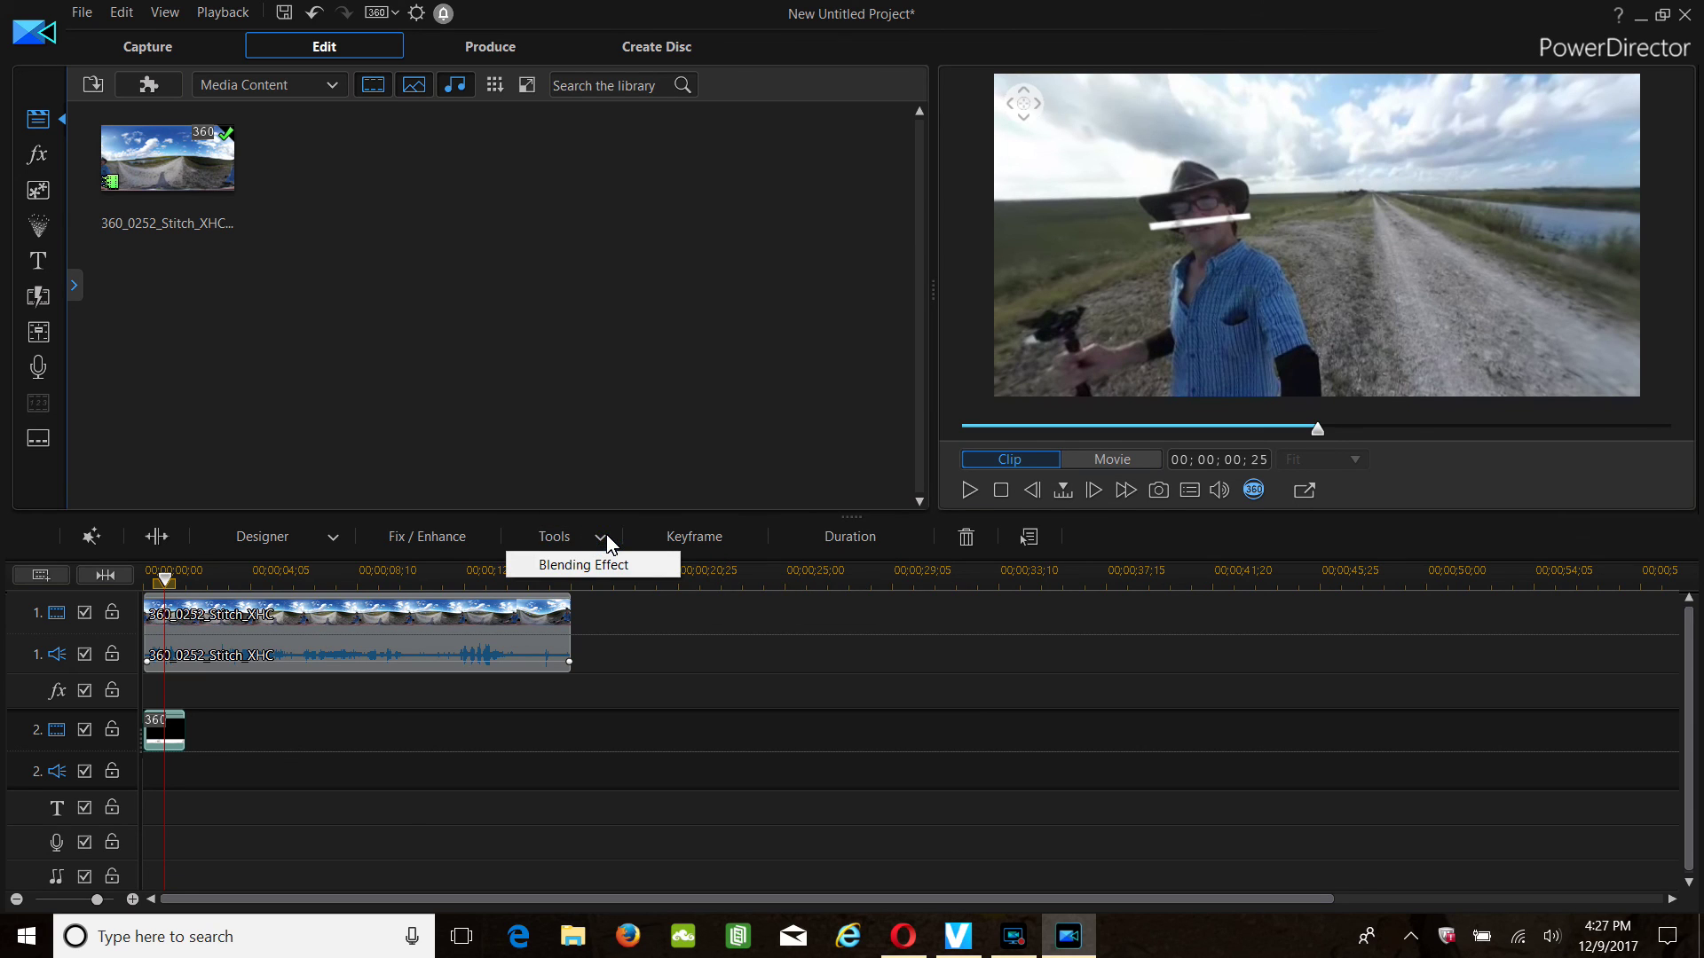
left_click(461, 630)
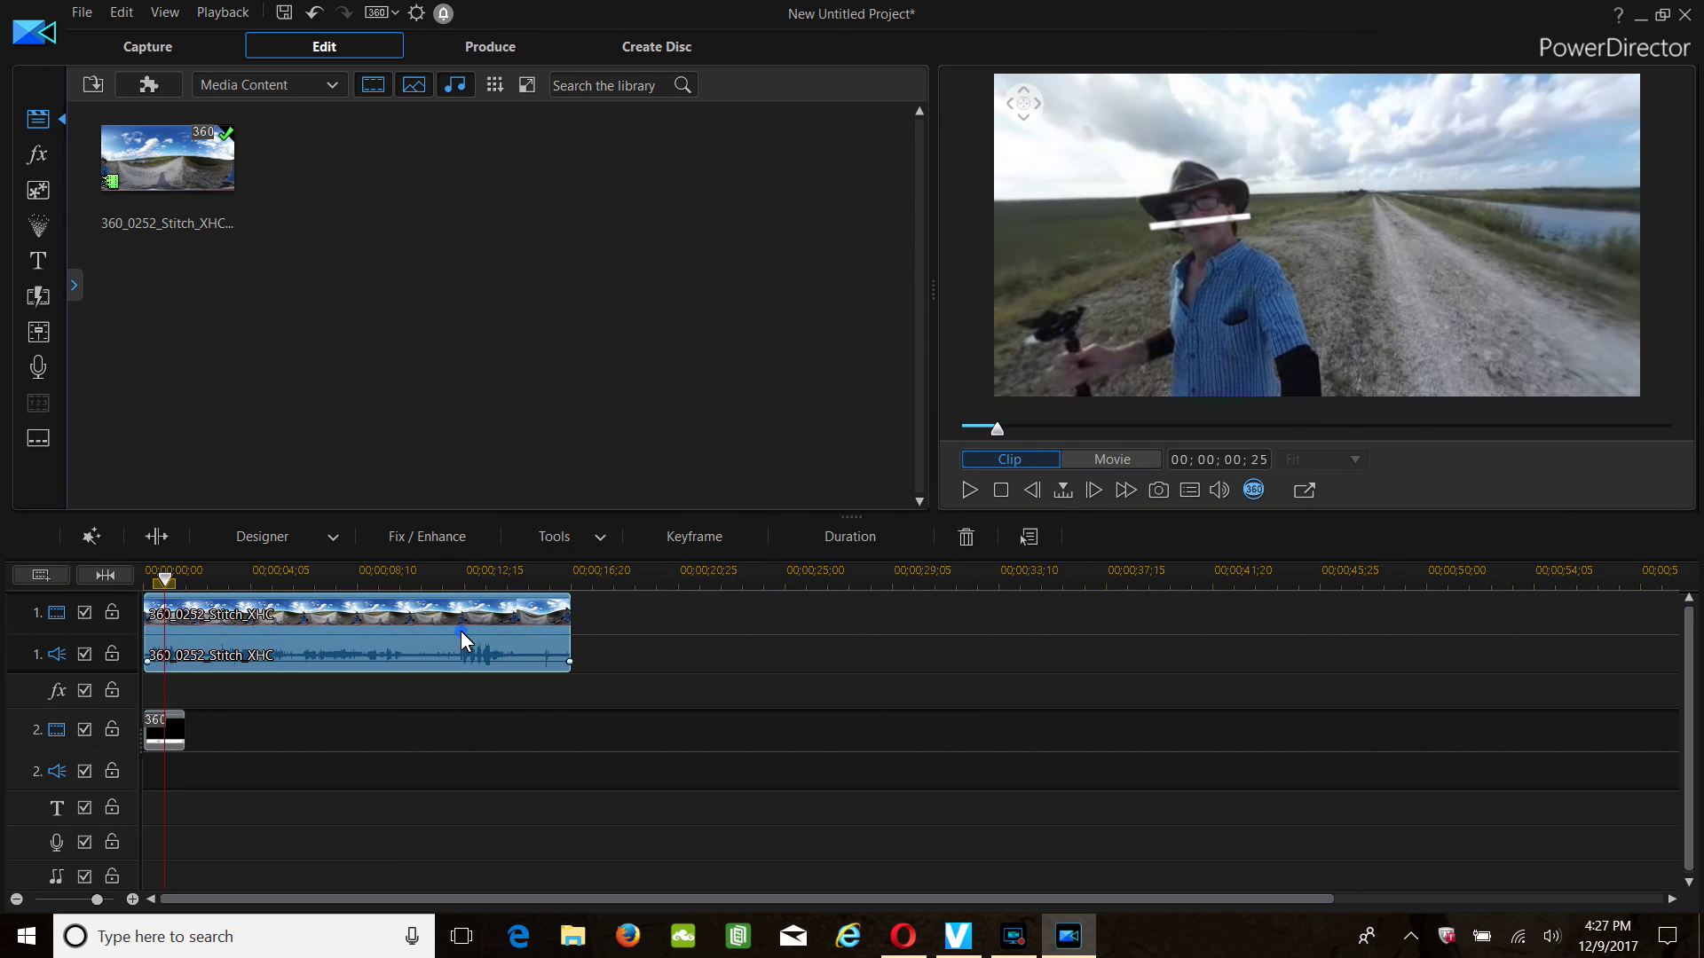
left_click(609, 542)
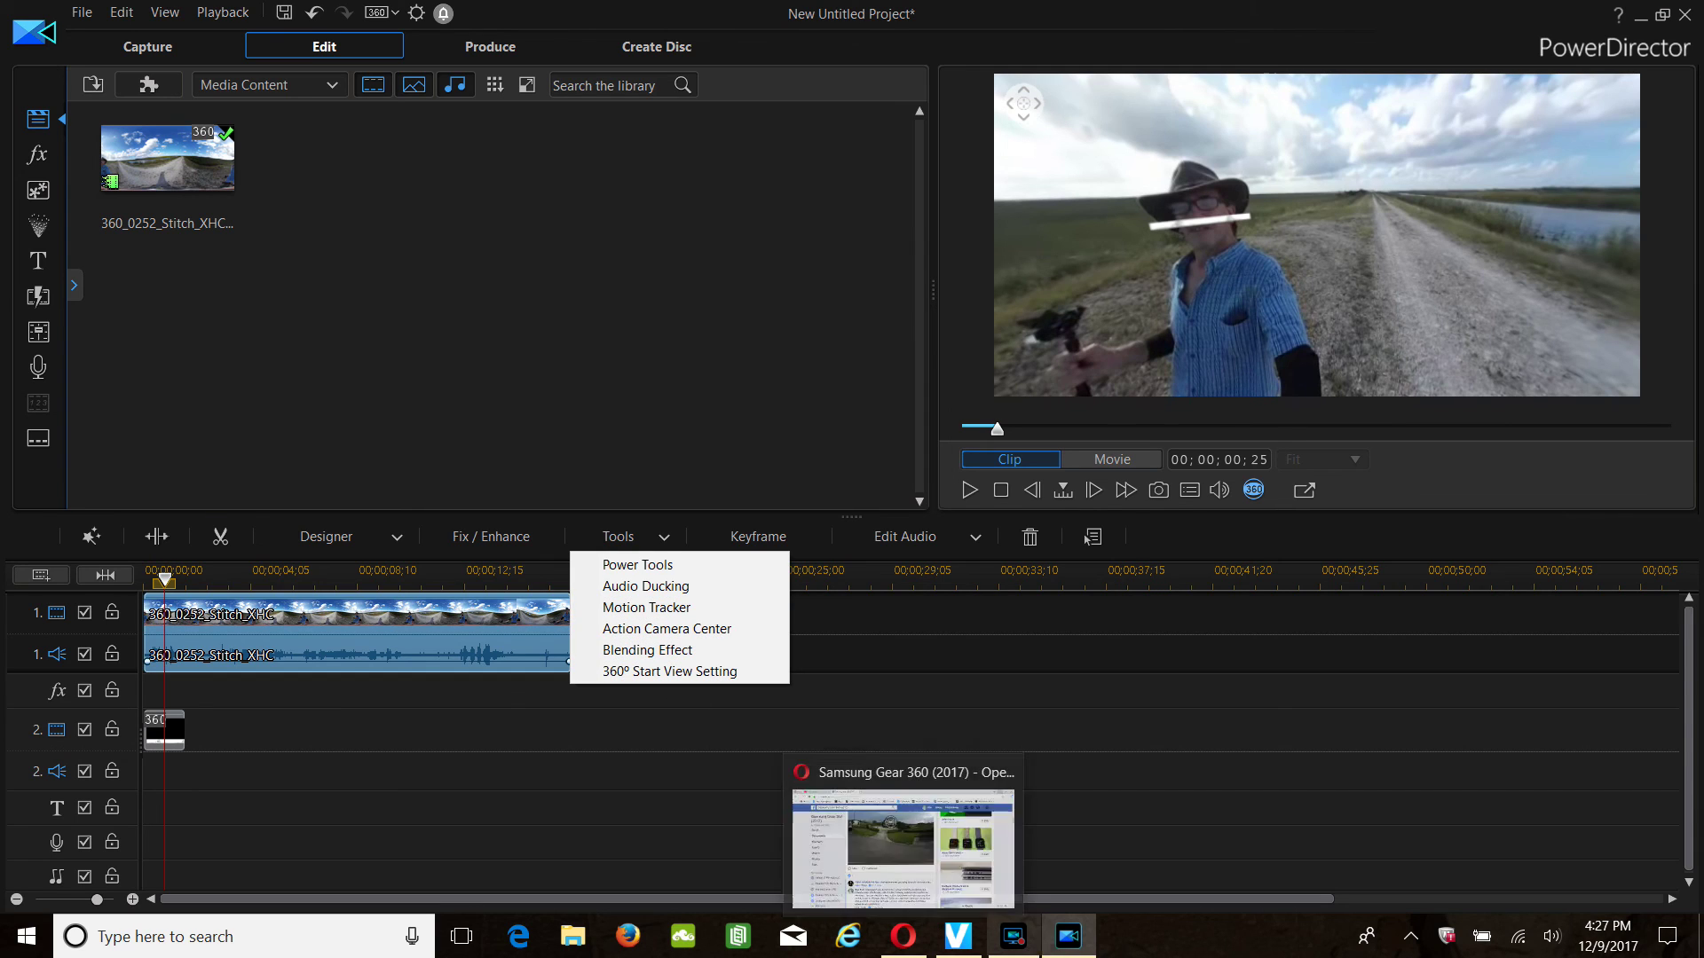
left_click(1025, 950)
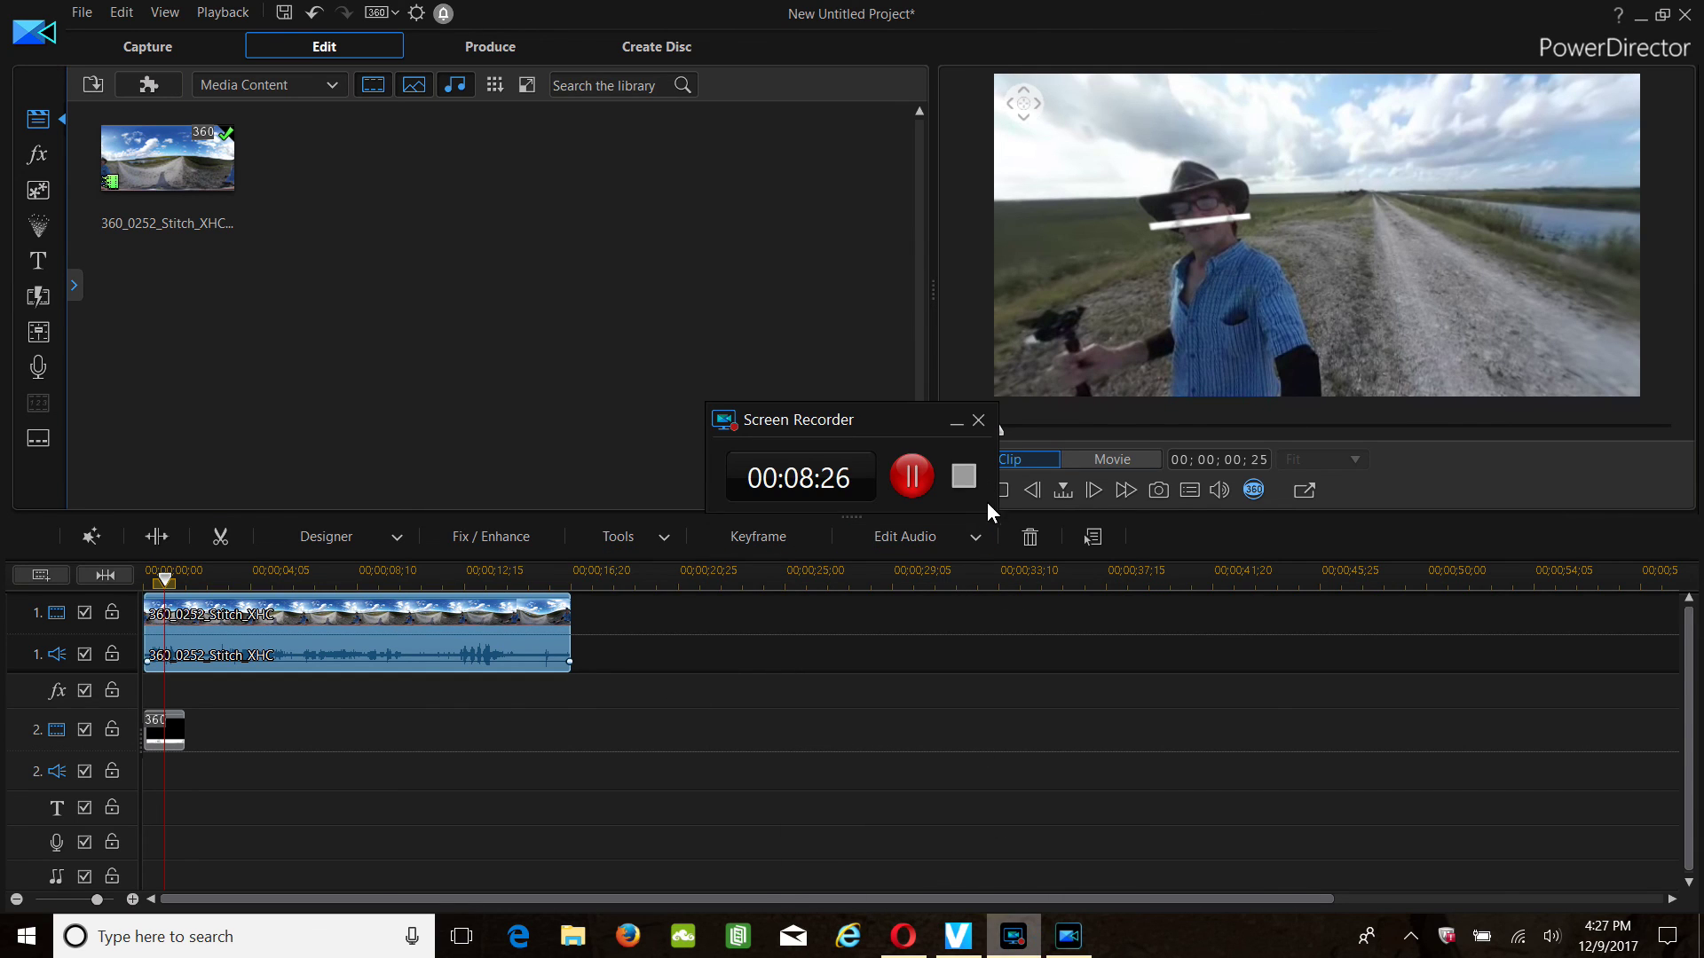